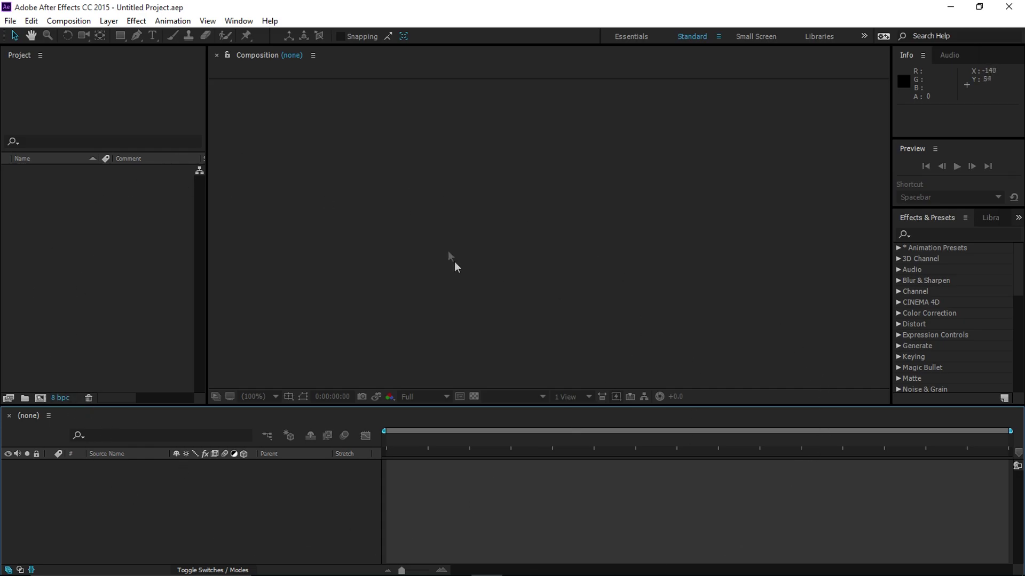
Activate the Project panel, viewer and timeline in turn, and nudge the Preview panel divider.
left_click(17, 102)
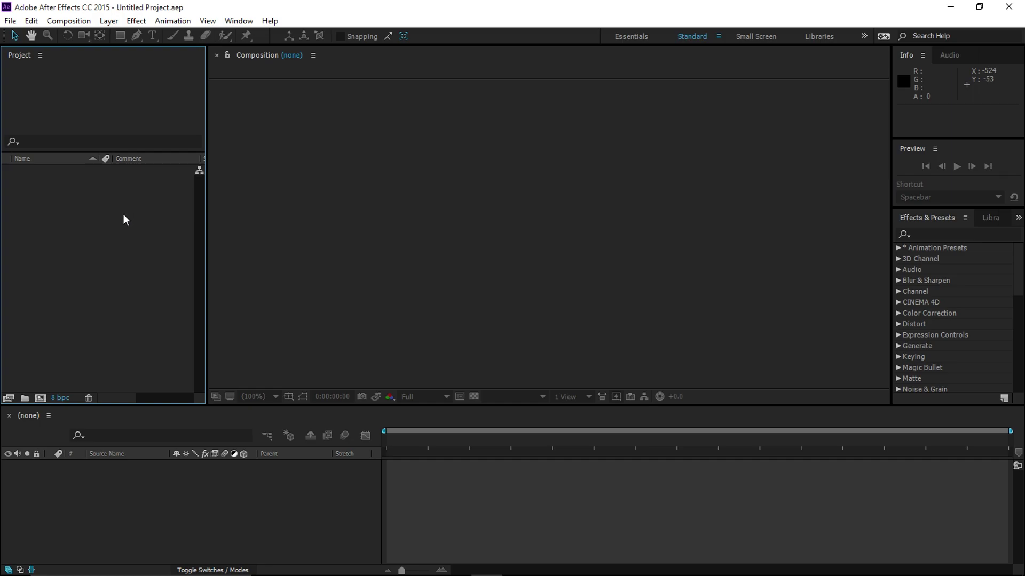
left_click(269, 200)
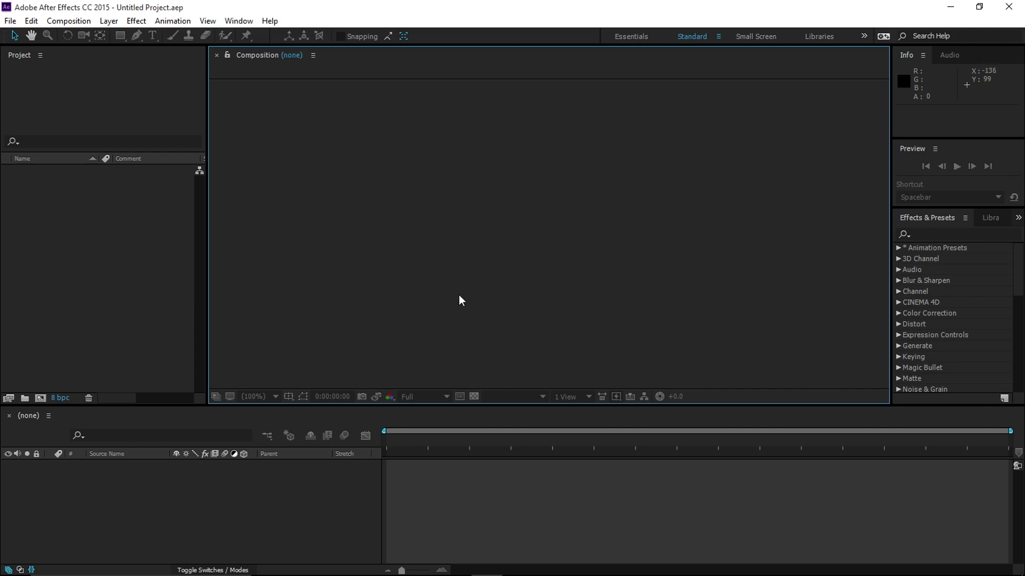
left_click(449, 491)
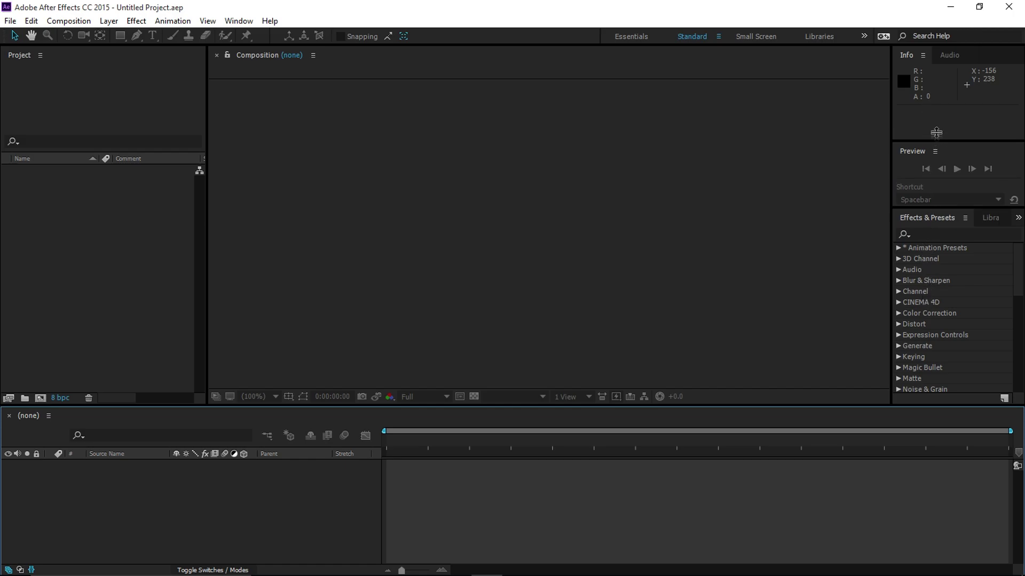
left_click_drag(936, 138, 936, 125)
left_click_drag(939, 194, 939, 209)
left_click(22, 260)
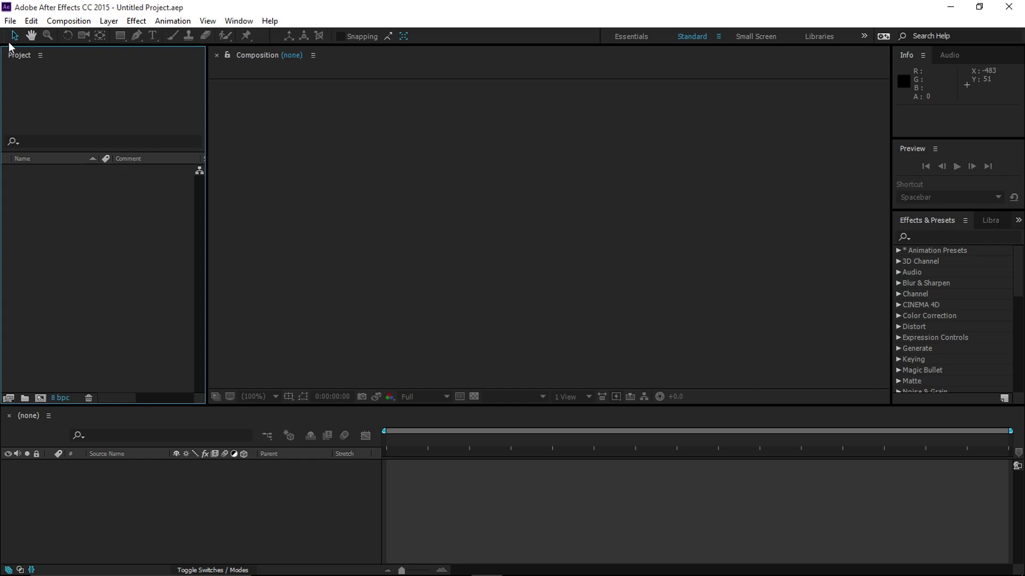
Open the Import File dialog from File > Import > File.
left_click(10, 21)
mouse_move(33, 202)
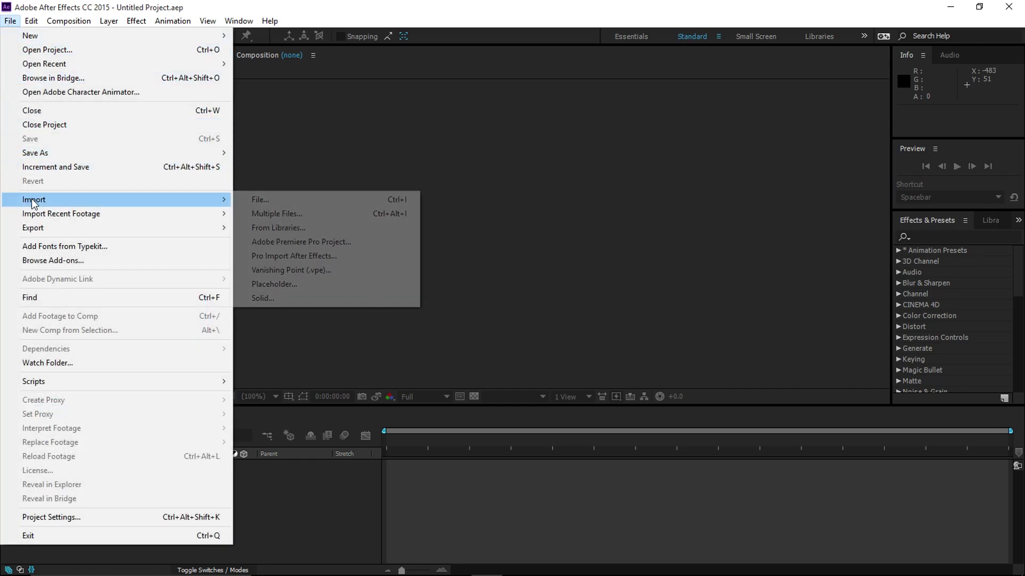
left_click(257, 205)
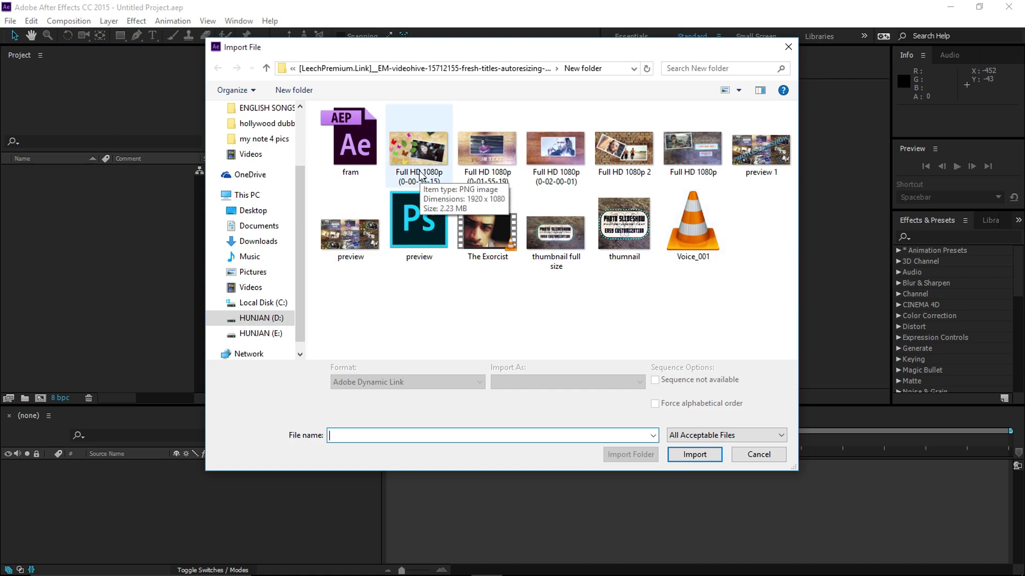
Try selecting several Full HD 1080p frames and the preview JPEG in the dialog.
left_click(422, 151)
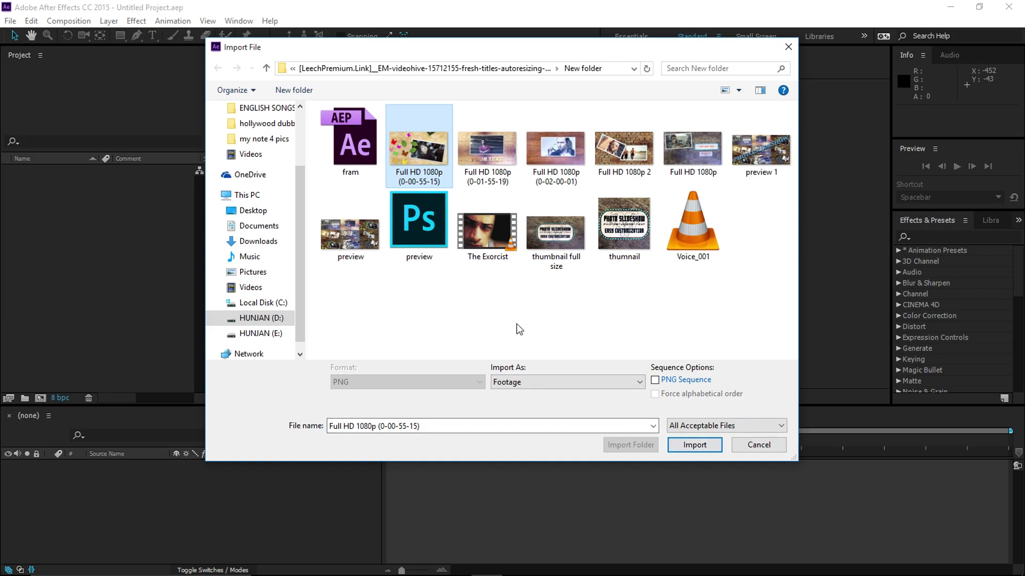
left_click(781, 164, "shift")
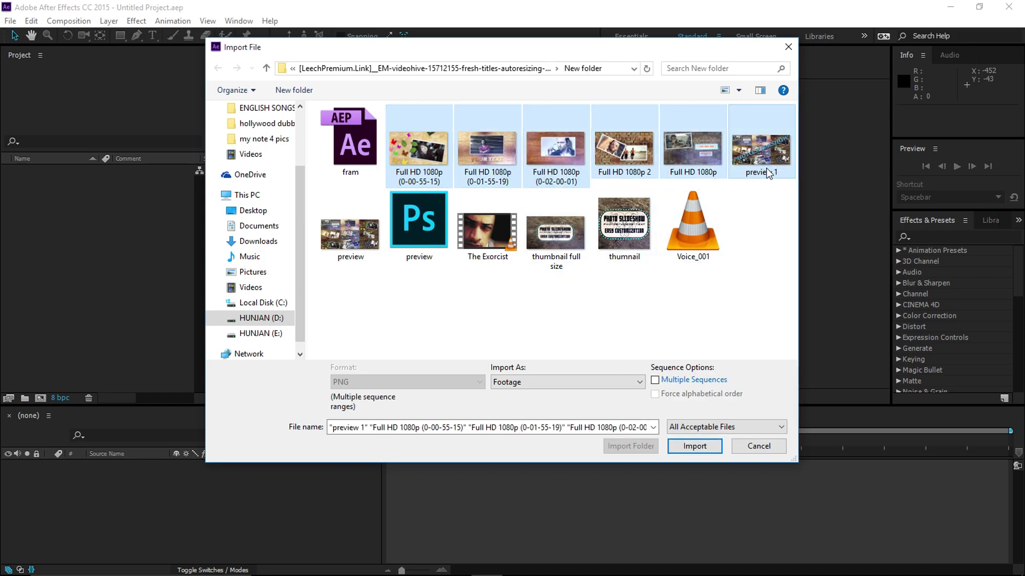
left_click(348, 233)
left_click(486, 152, "ctrl")
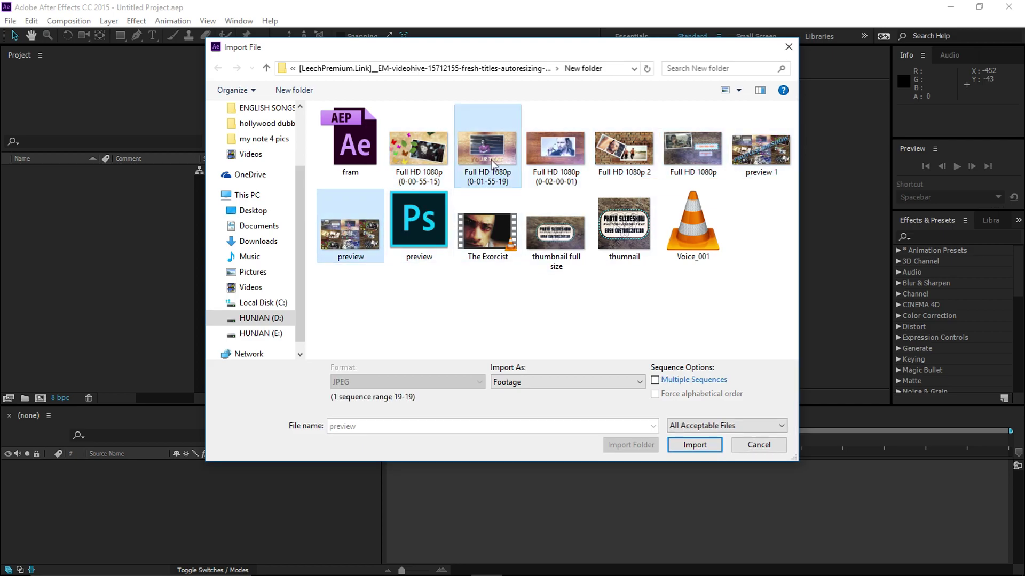
left_click(685, 169, "ctrl")
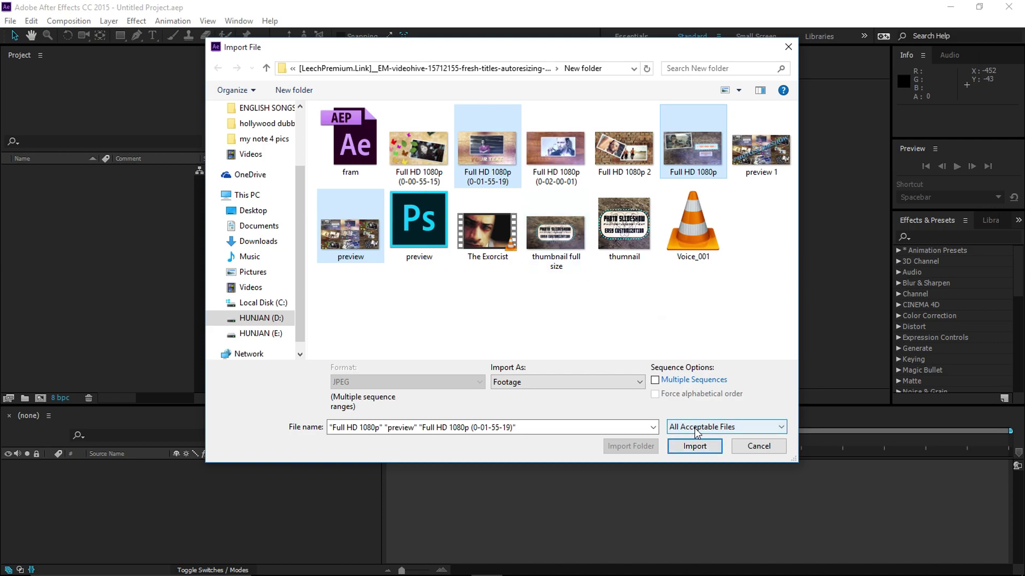
Check the file-type list unchanged, then settle on the Voice_001 audio file.
left_click(755, 430)
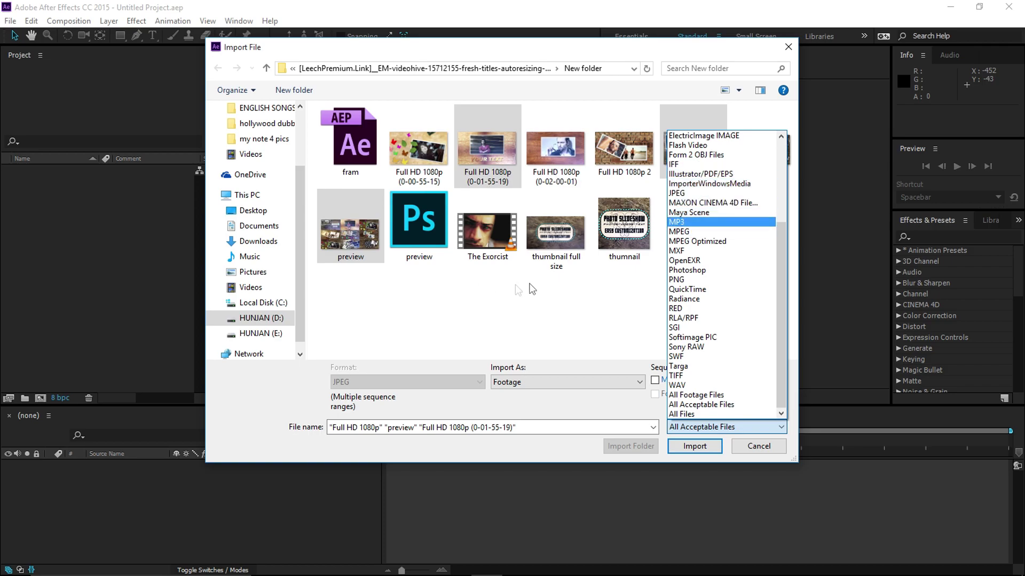
left_click(480, 279)
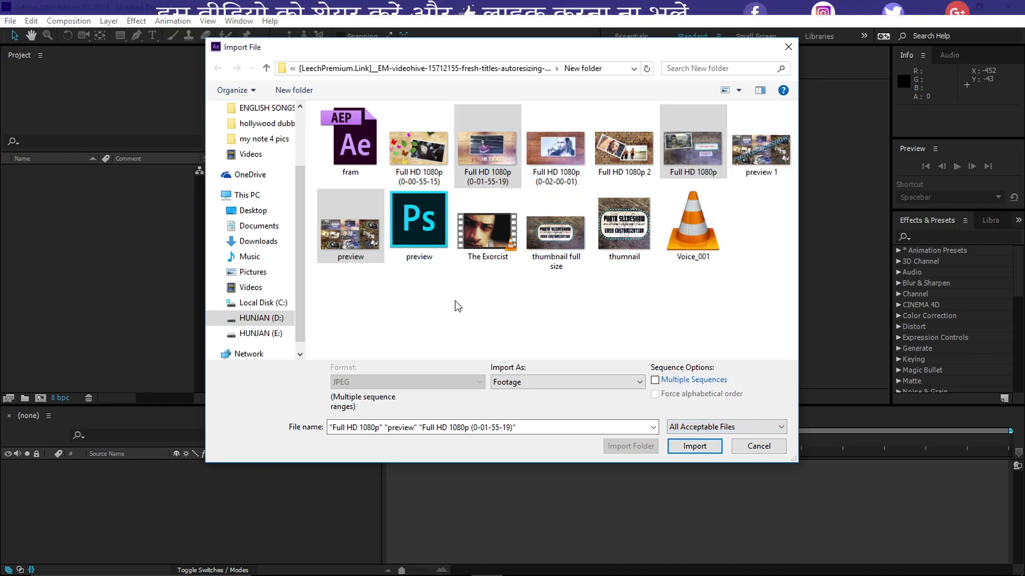
left_click(556, 239)
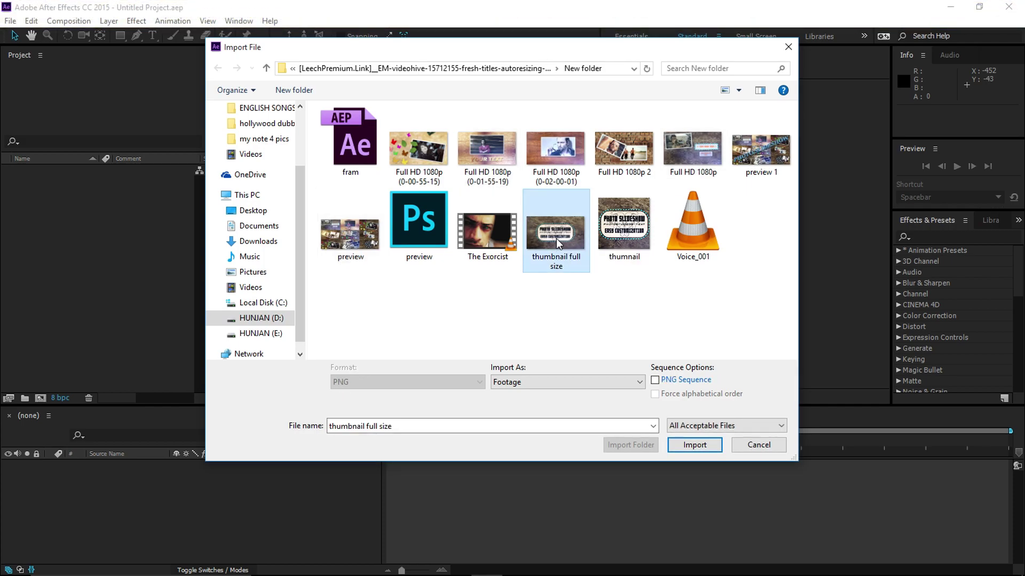
left_click(478, 147)
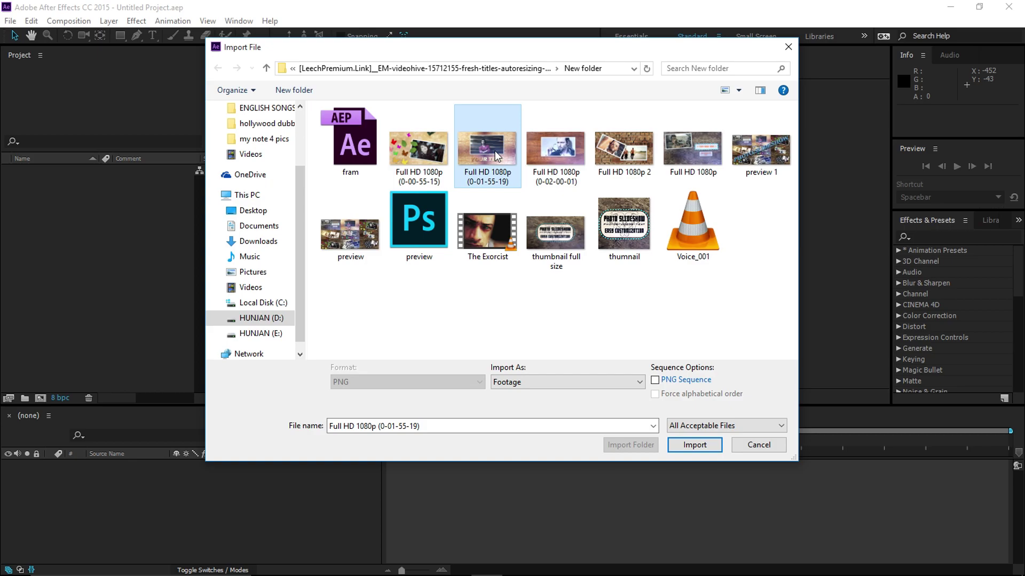
left_click(692, 261)
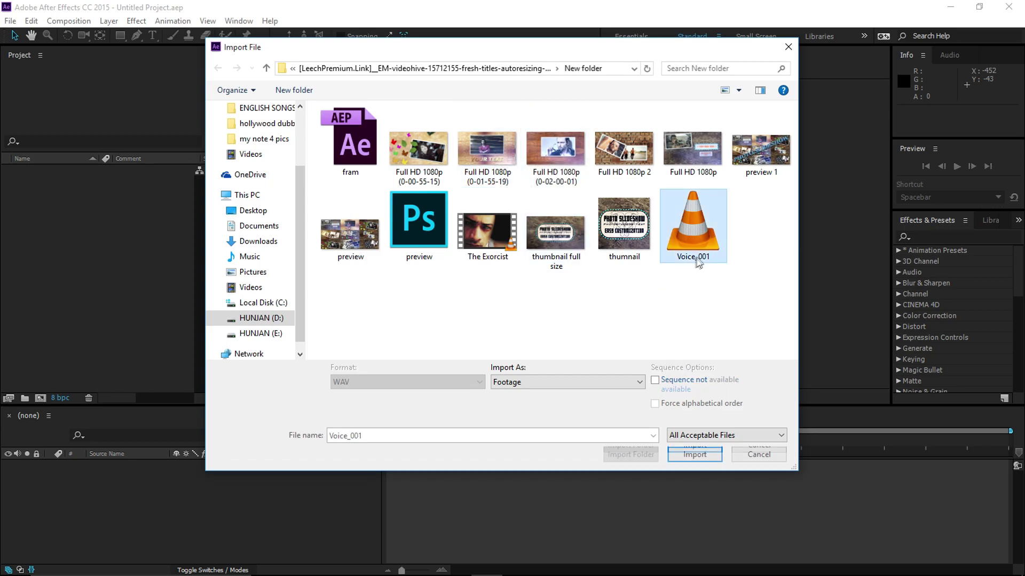
Filter the folder to WAV files, then back to All Acceptable Files.
left_click(700, 436)
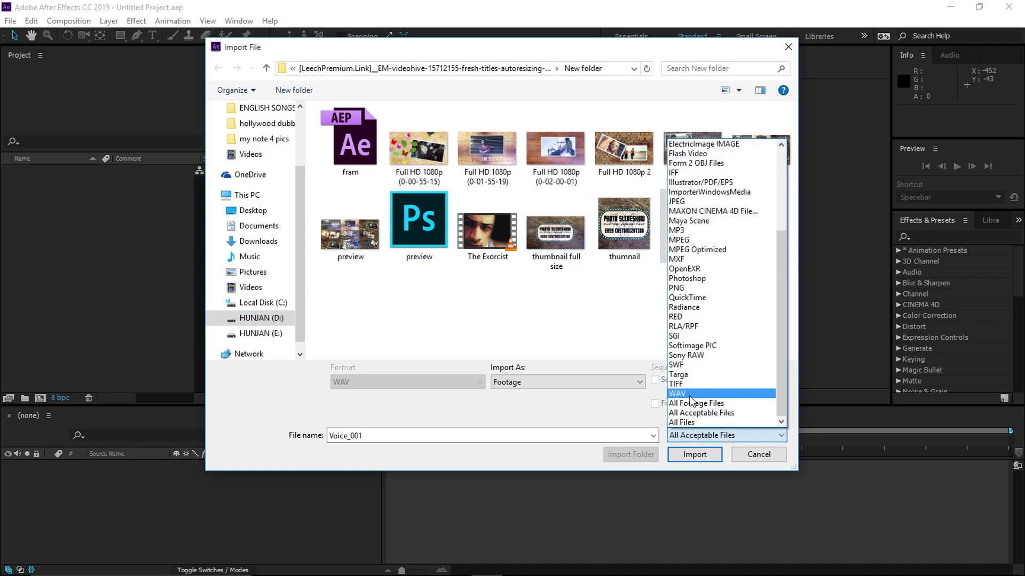
left_click(686, 393)
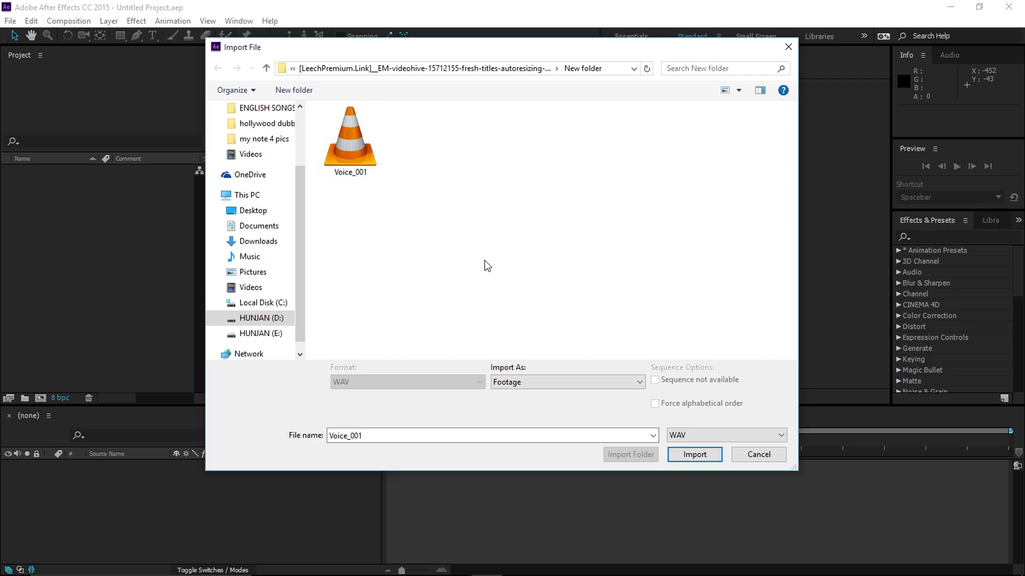
left_click(714, 436)
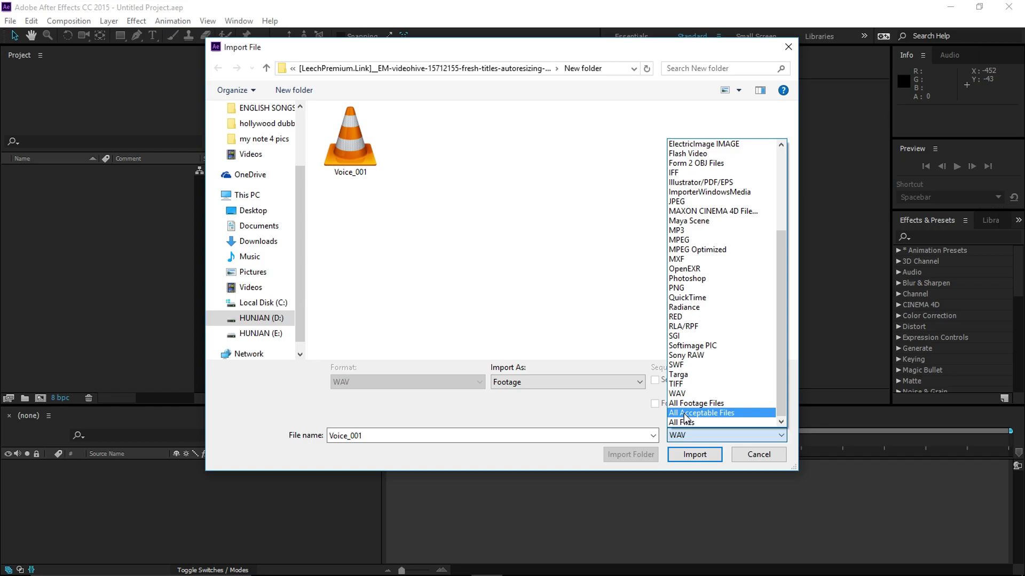
left_click(685, 417)
Select the Full HD 1080p (0-00-55-15) image, then cancel the import.
left_click(547, 261)
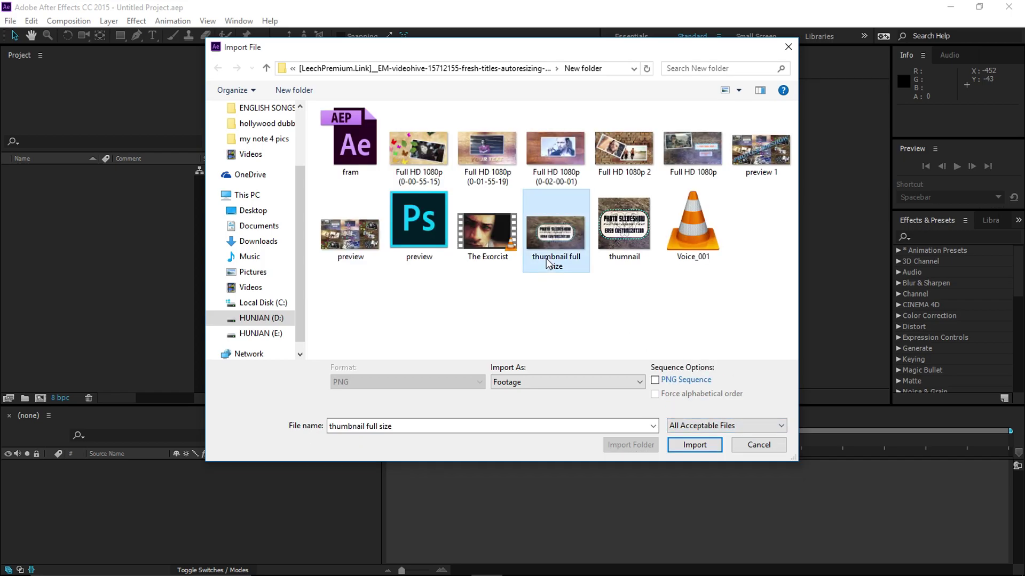
left_click(416, 175)
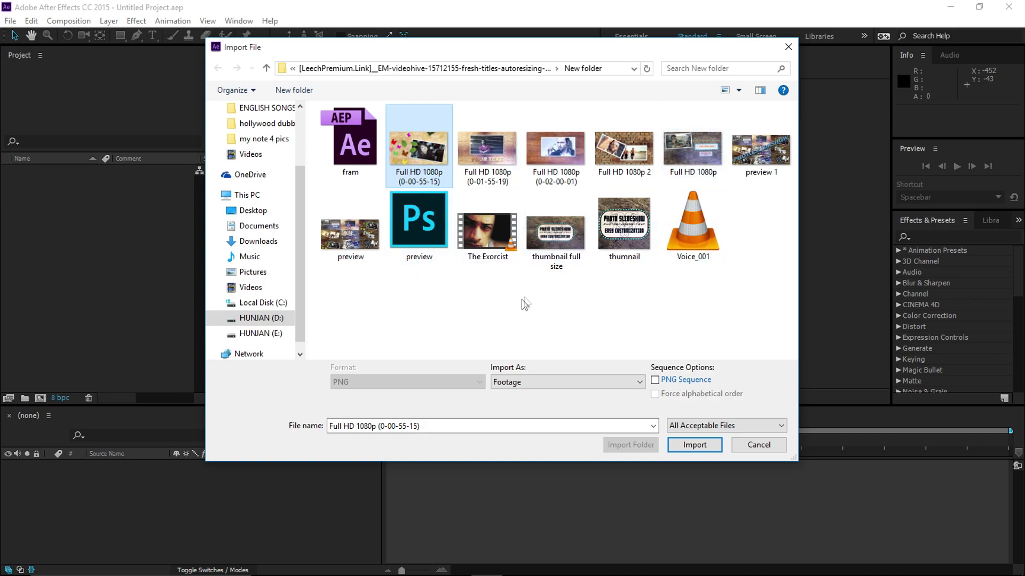
left_click(692, 427)
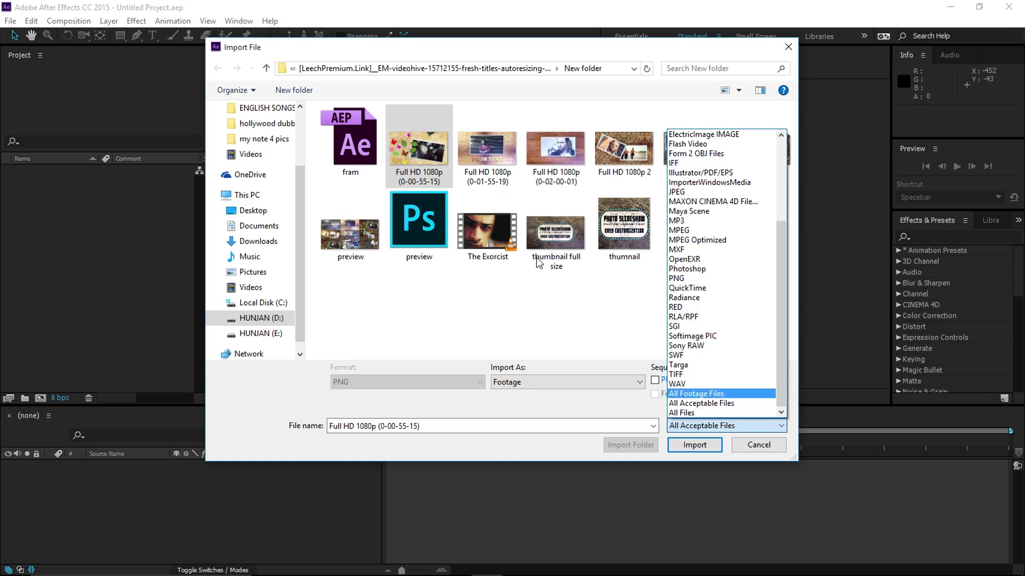
left_click(513, 324)
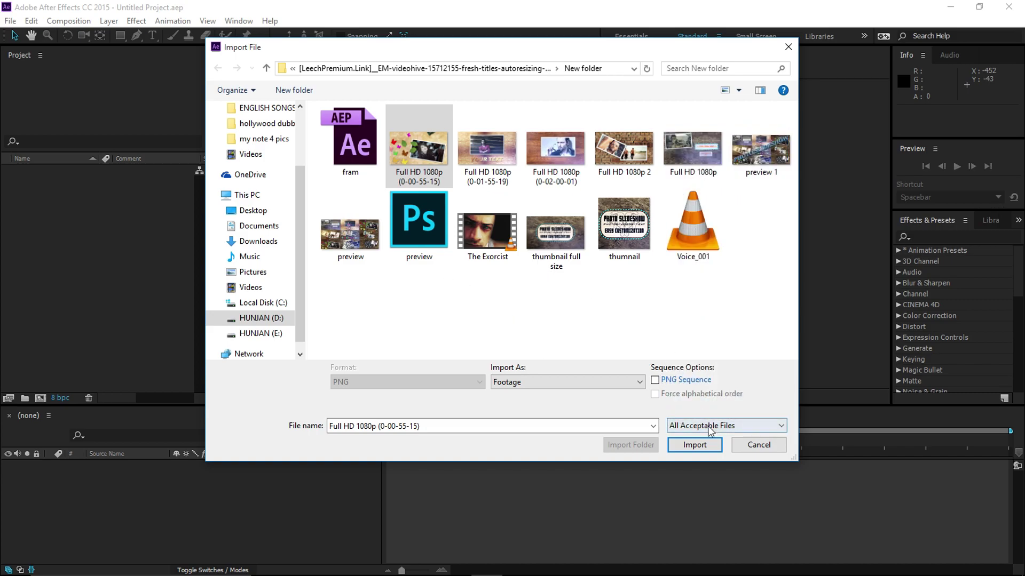
left_click(764, 448)
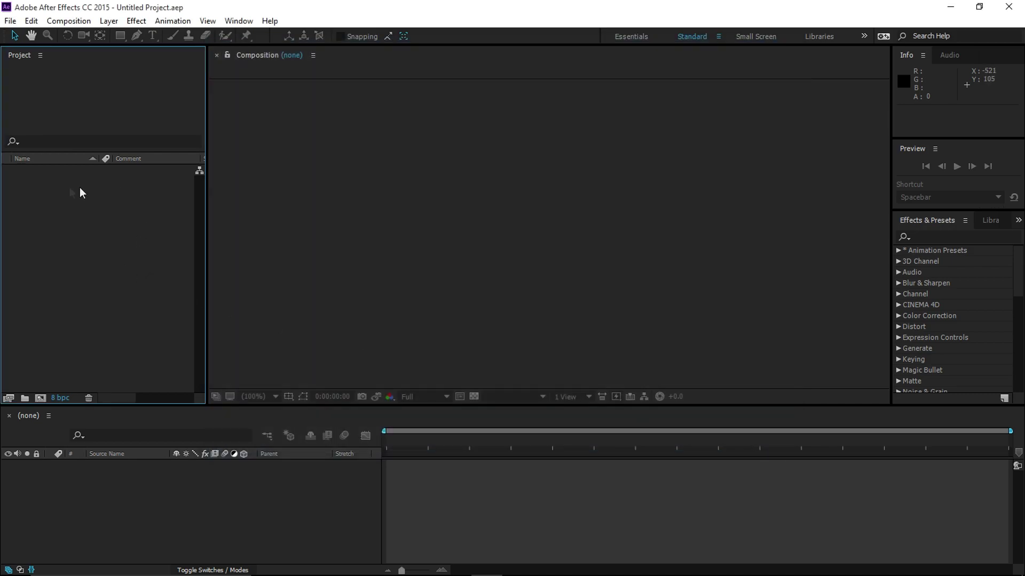
Import the whole New folder from its parent directory with Import Folder, and begin renaming it.
double_click(101, 214)
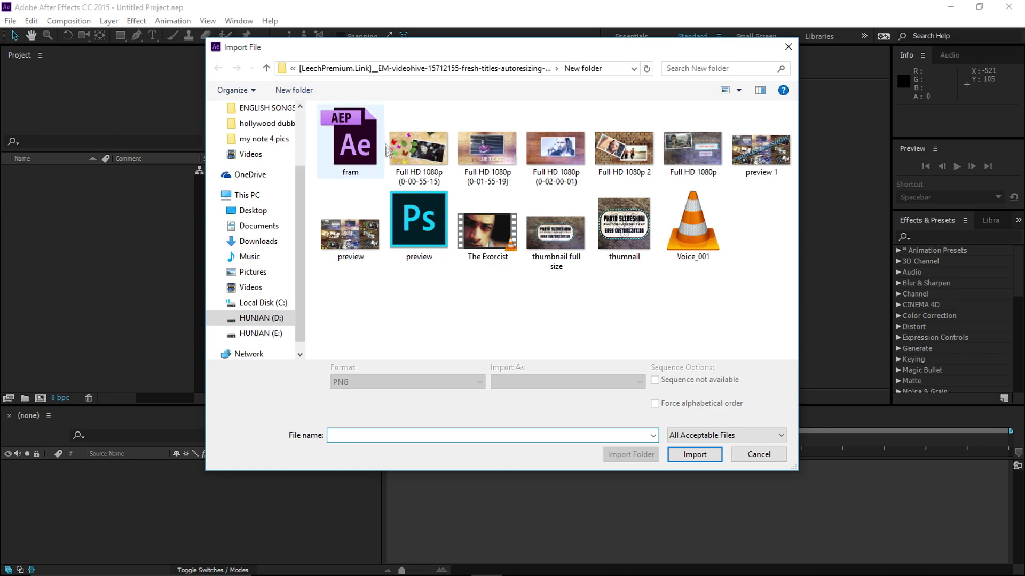
left_click(408, 161)
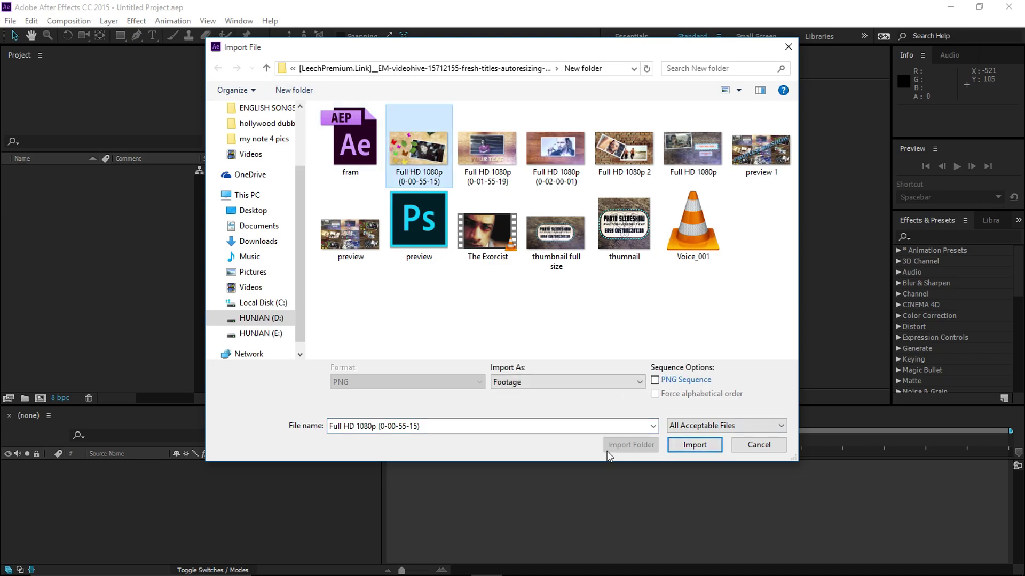
left_click(266, 69)
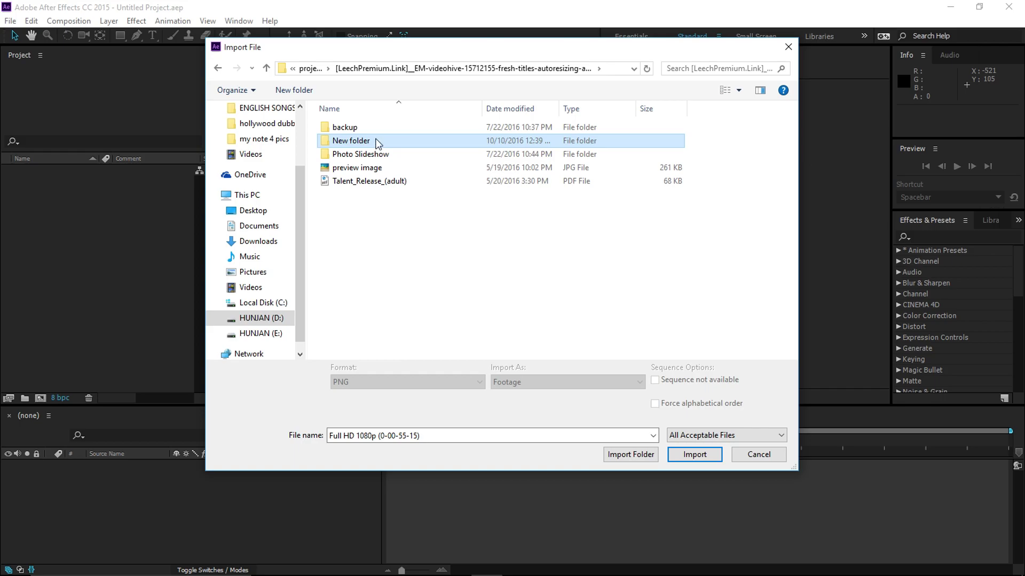
left_click(644, 458)
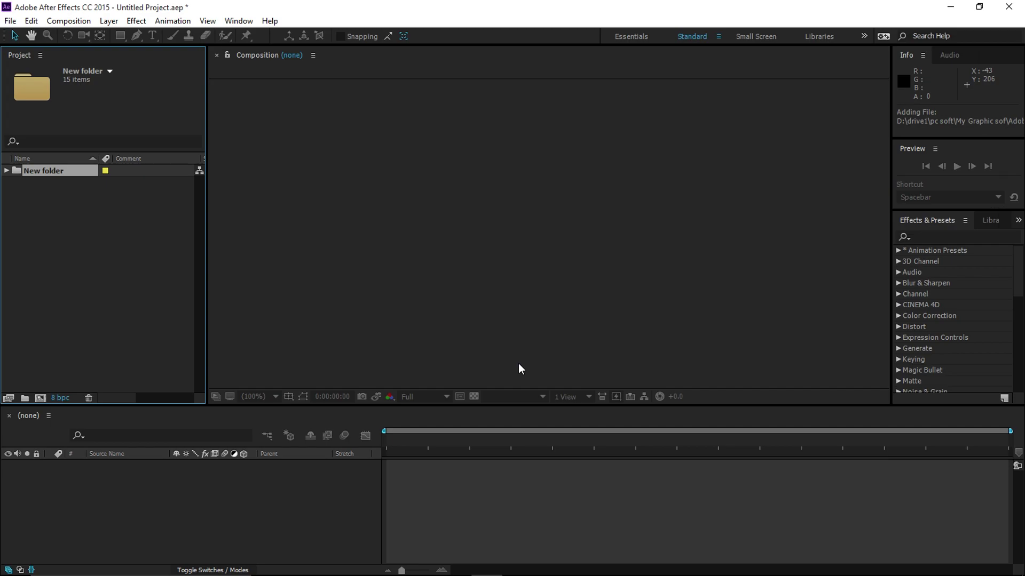
key("Return")
Rename the imported folder to 'Media' and browse its footage items.
type("Media")
key("Return")
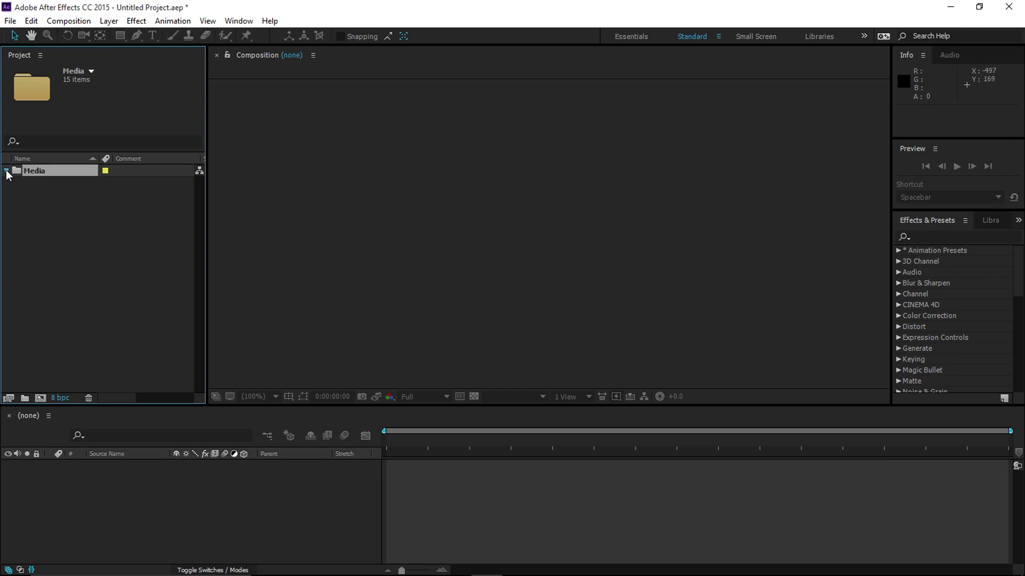
left_click(5, 169)
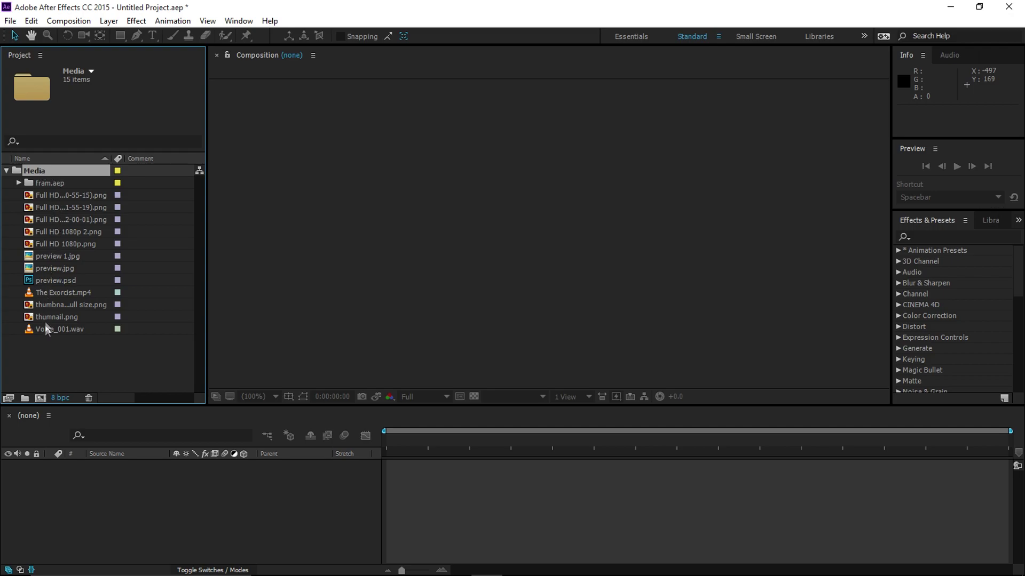
left_click_drag(53, 352, 59, 187)
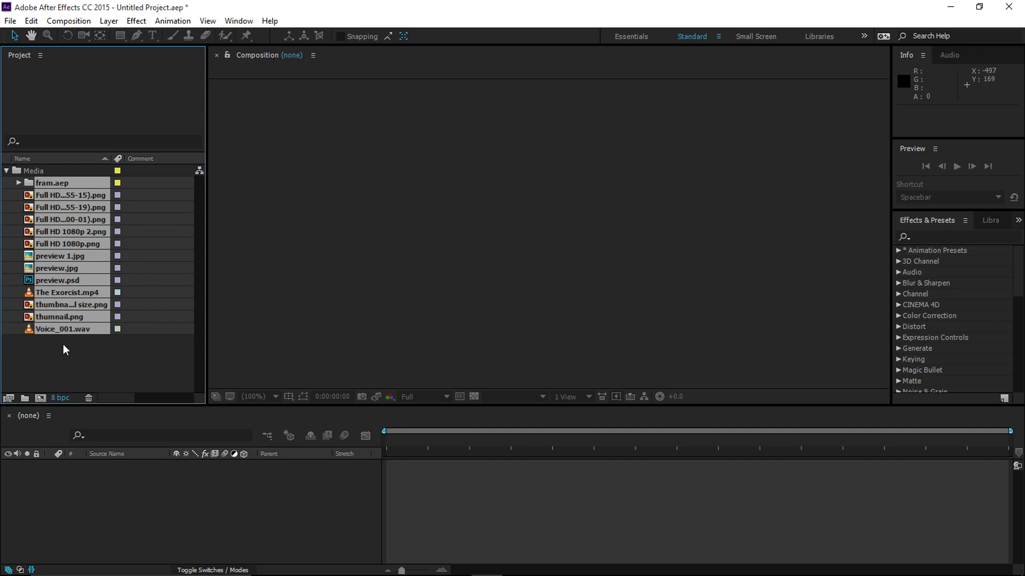
left_click_drag(60, 186, 63, 344)
left_click(43, 183)
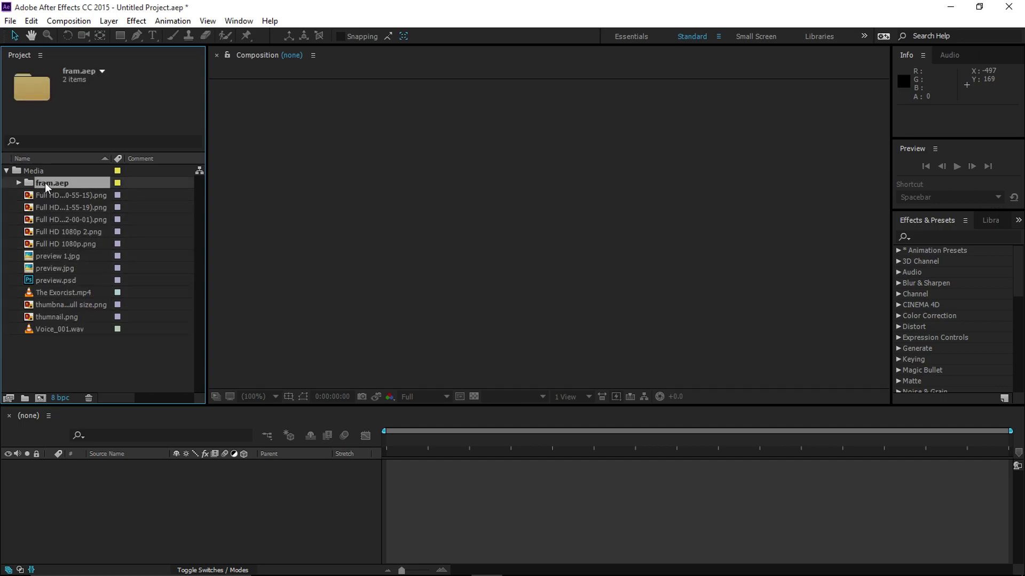
left_click(18, 183)
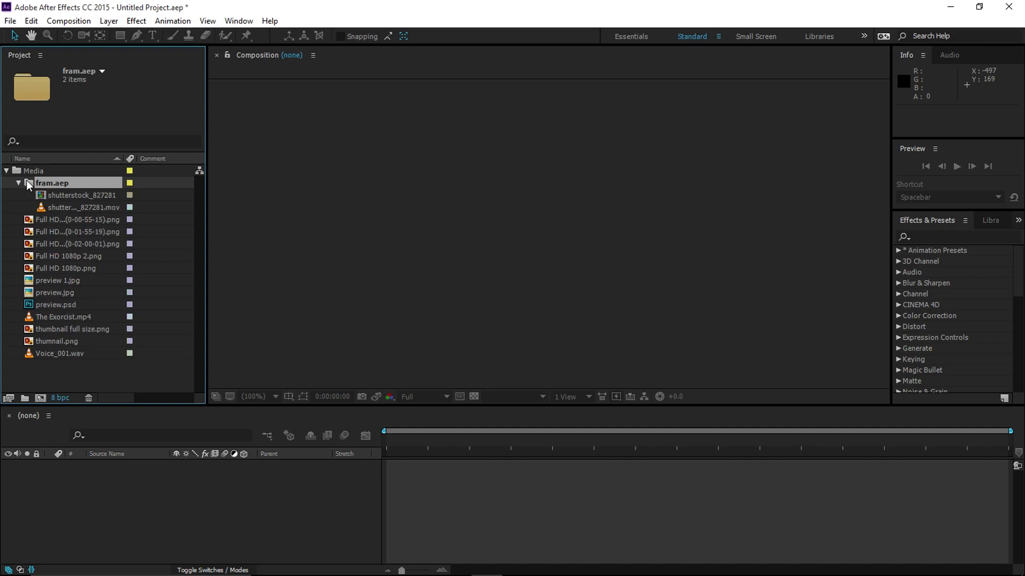
left_click(18, 182)
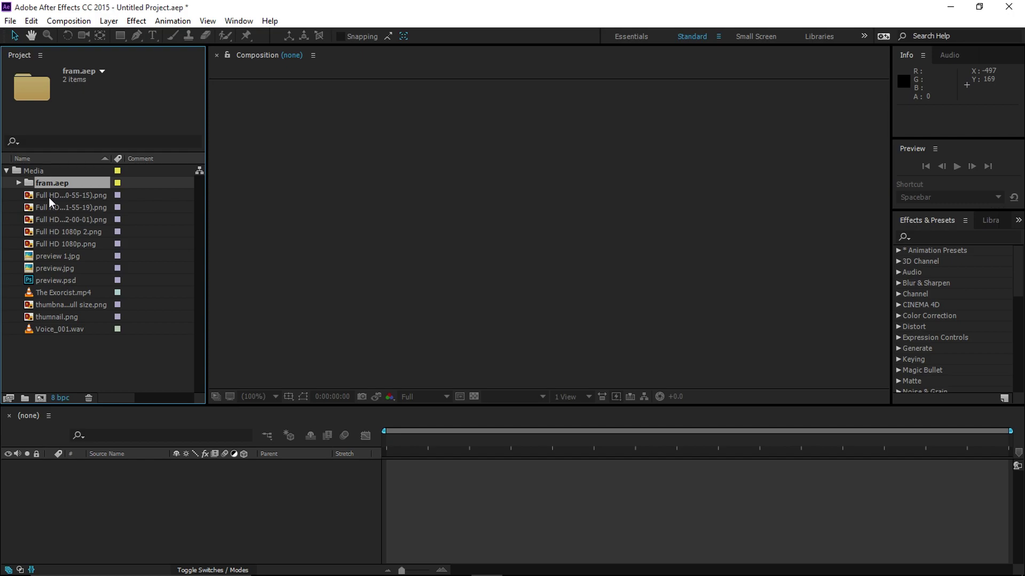
left_click(49, 195)
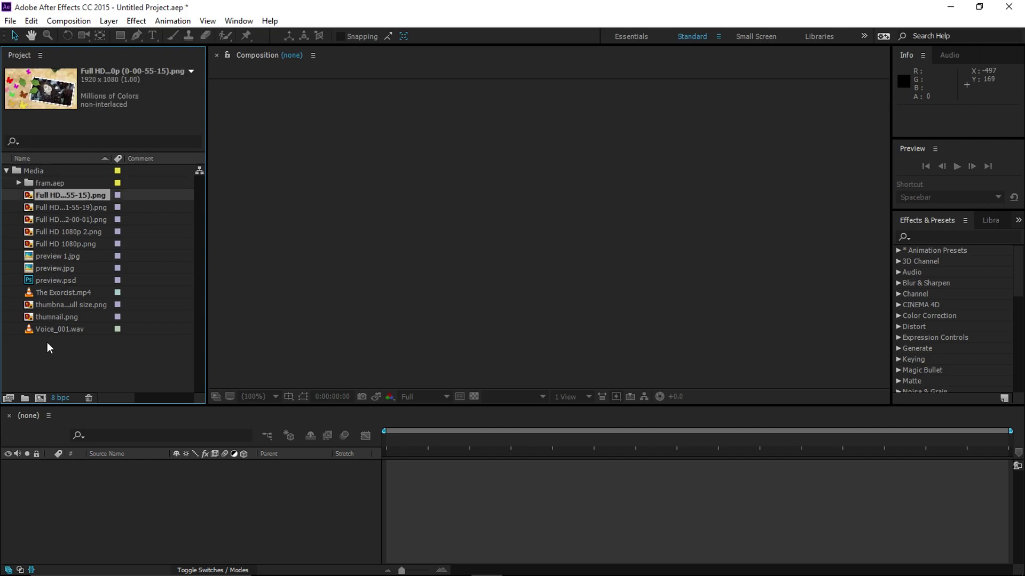
left_click(57, 222)
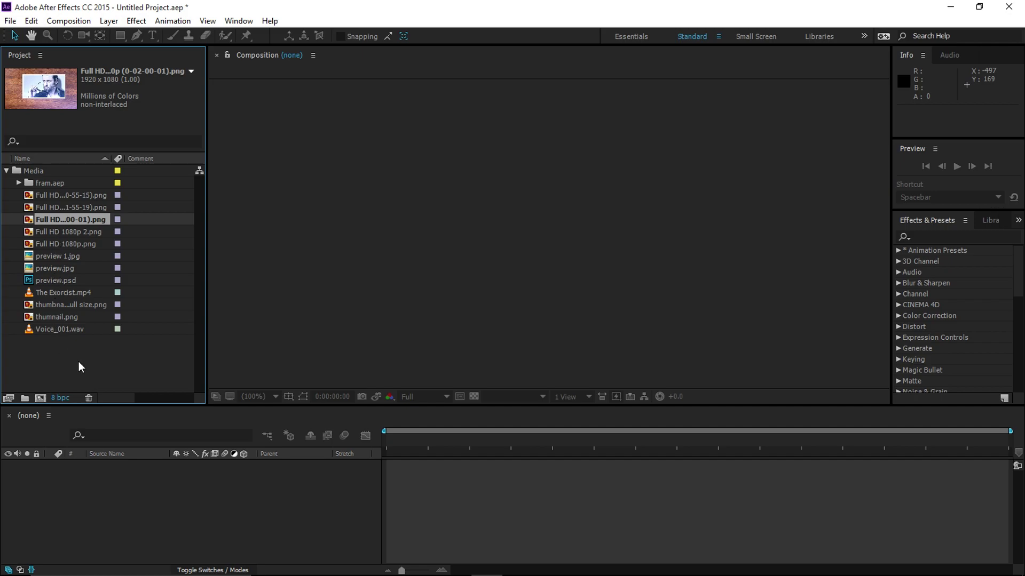
Create a new folder named 'Images' inside Media.
left_click(25, 399)
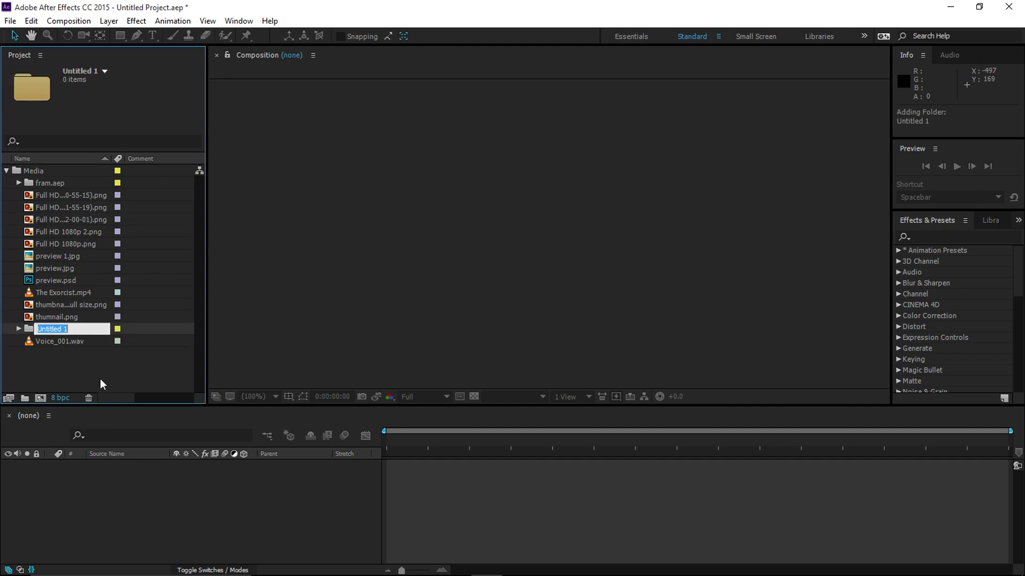
type("Images")
key("Return")
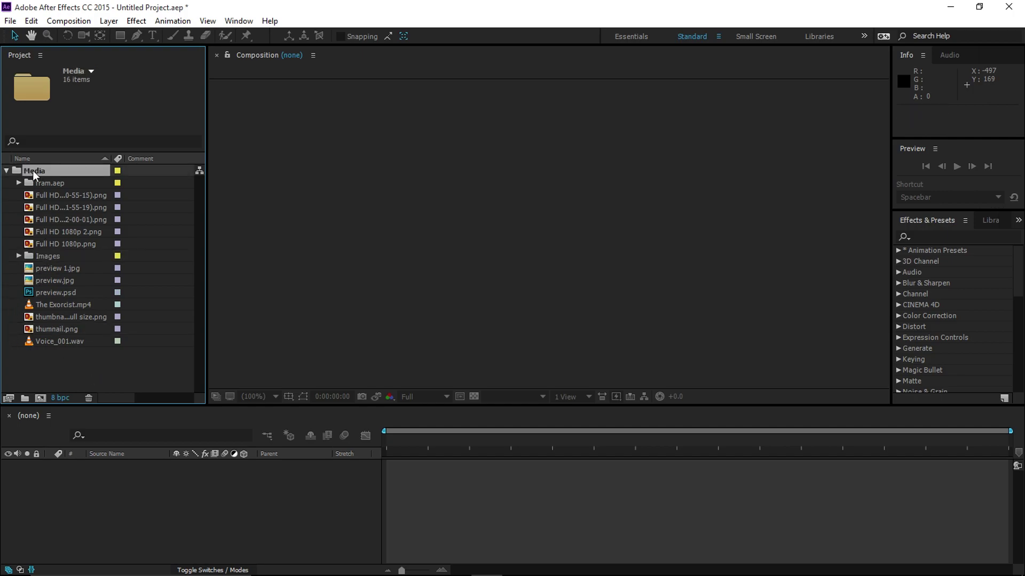
Drag the Images folder out of Media to the project's top level.
left_click(5, 170)
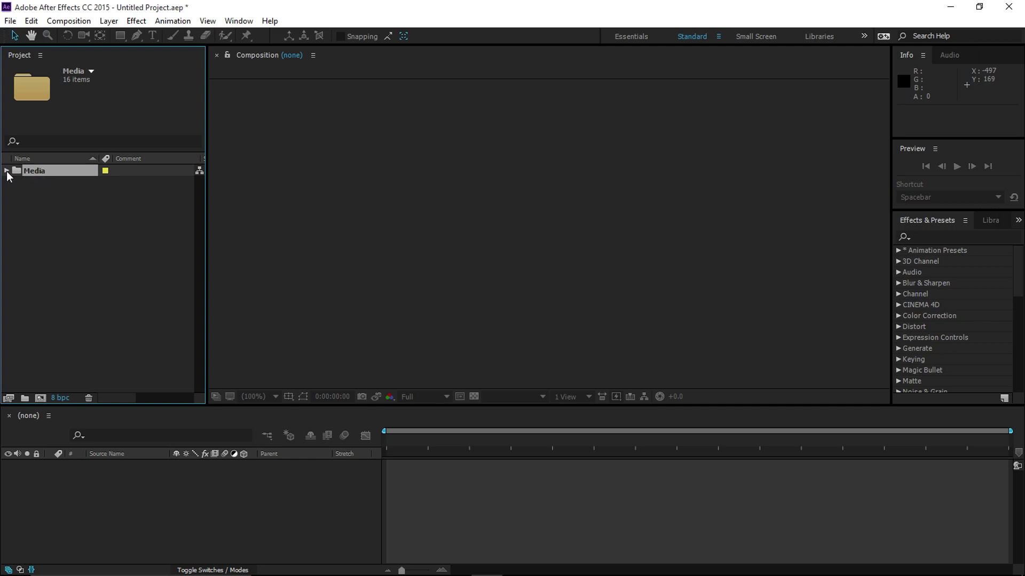
left_click(7, 170)
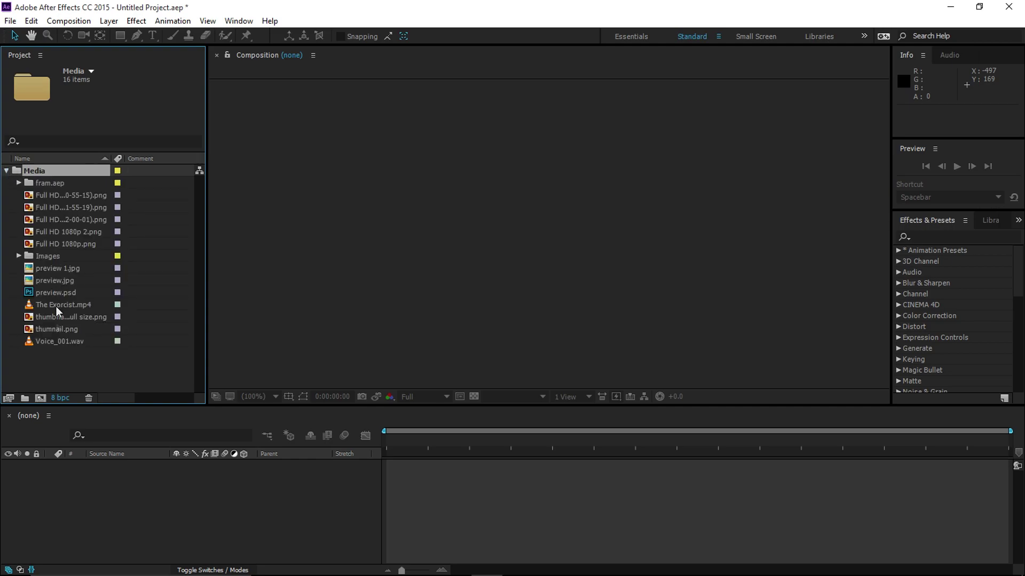
left_click(56, 256)
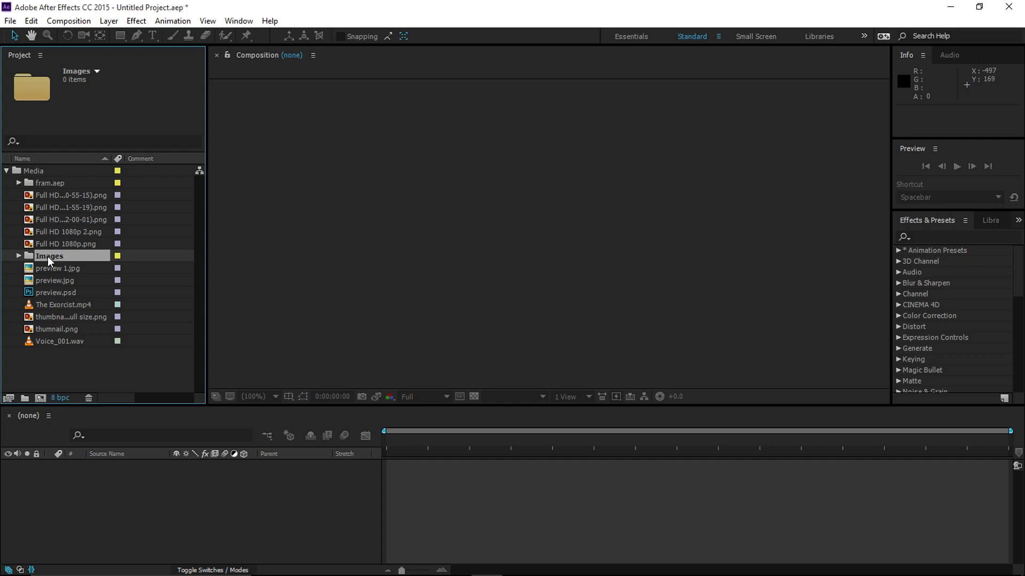
left_click_drag(44, 255, 78, 371)
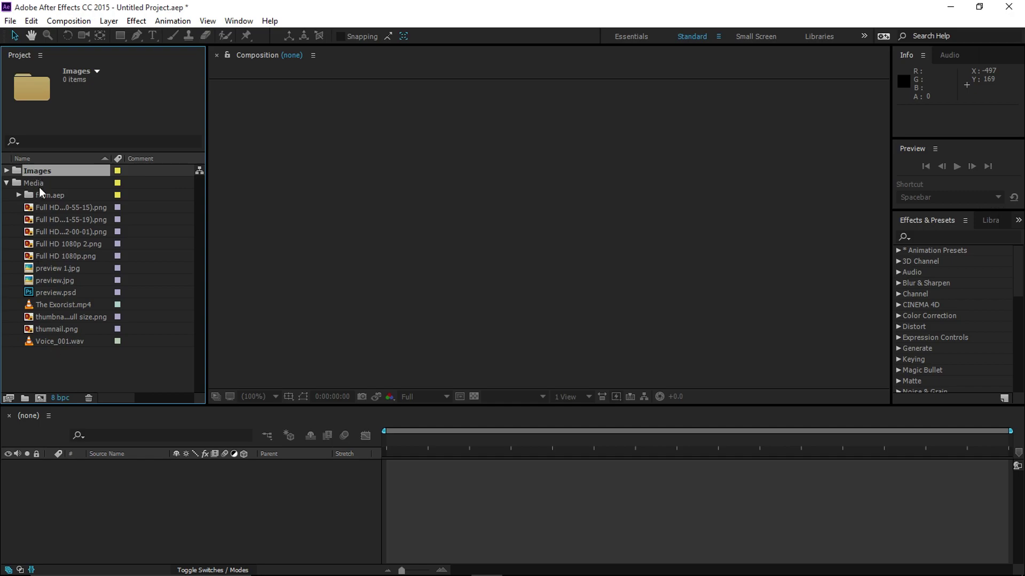
left_click(56, 218)
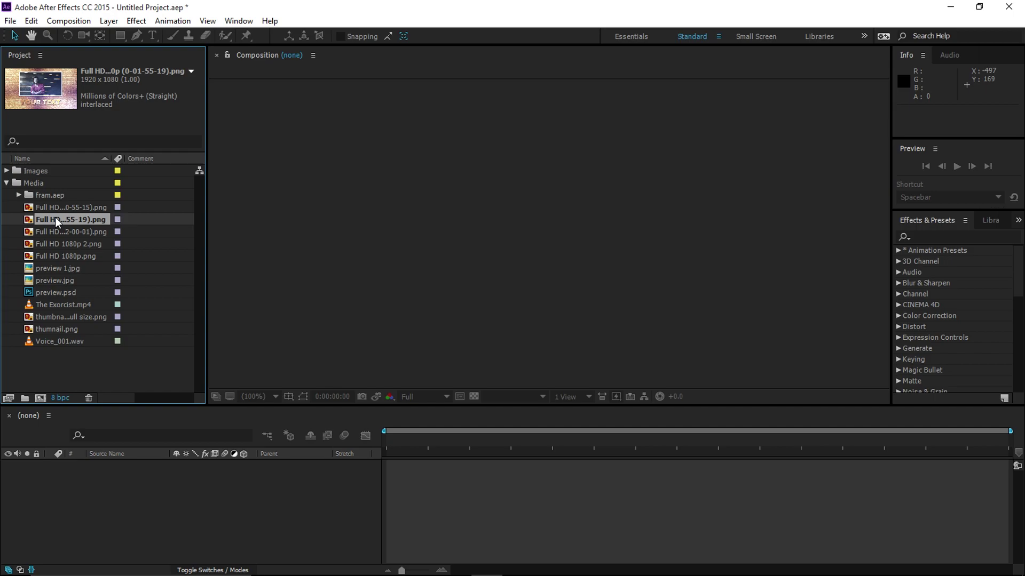
Rename the 0-01-55-19 screenshot to 'Full HD' via the right-click Rename command.
right_click(56, 218)
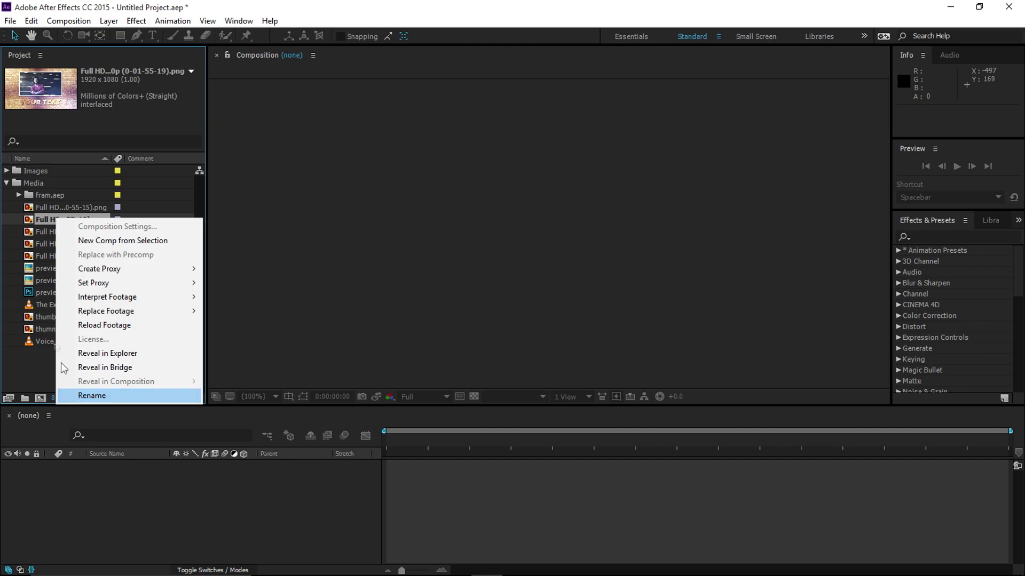
left_click(44, 219)
key("Return")
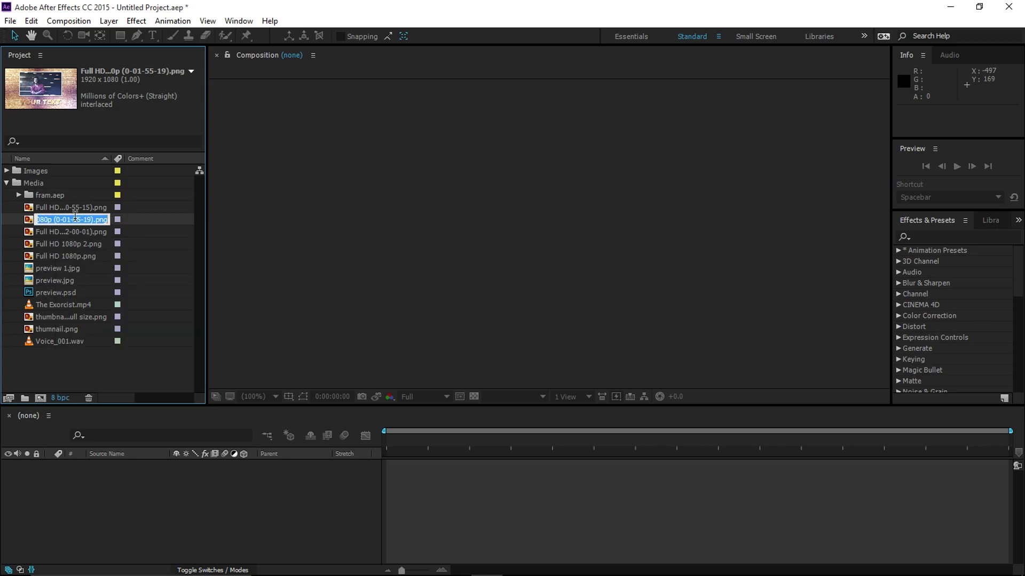
type("Full HD 108")
key("BackSpace")
key("BackSpace")
key("BackSpace")
key("Return")
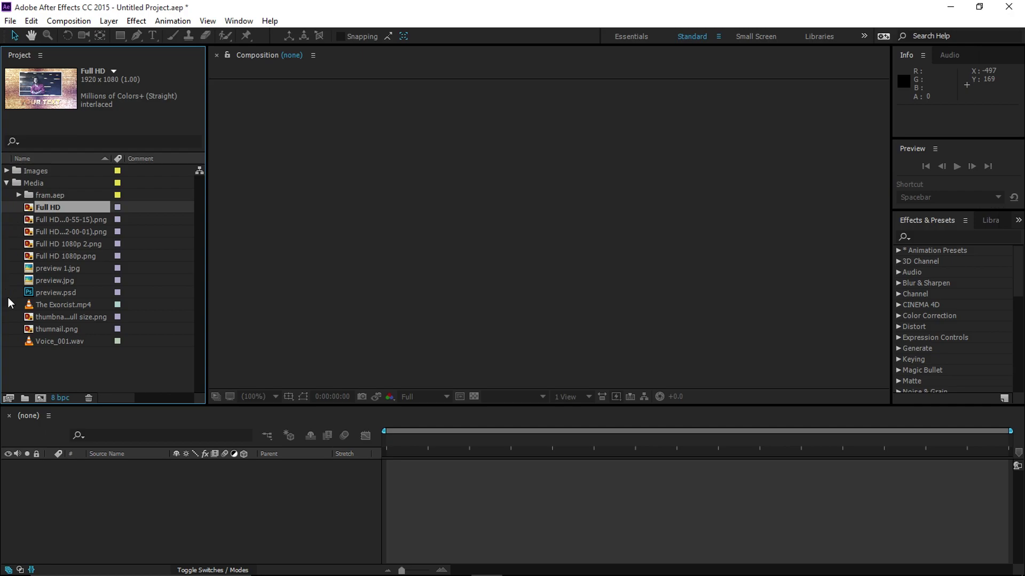
left_click(32, 171)
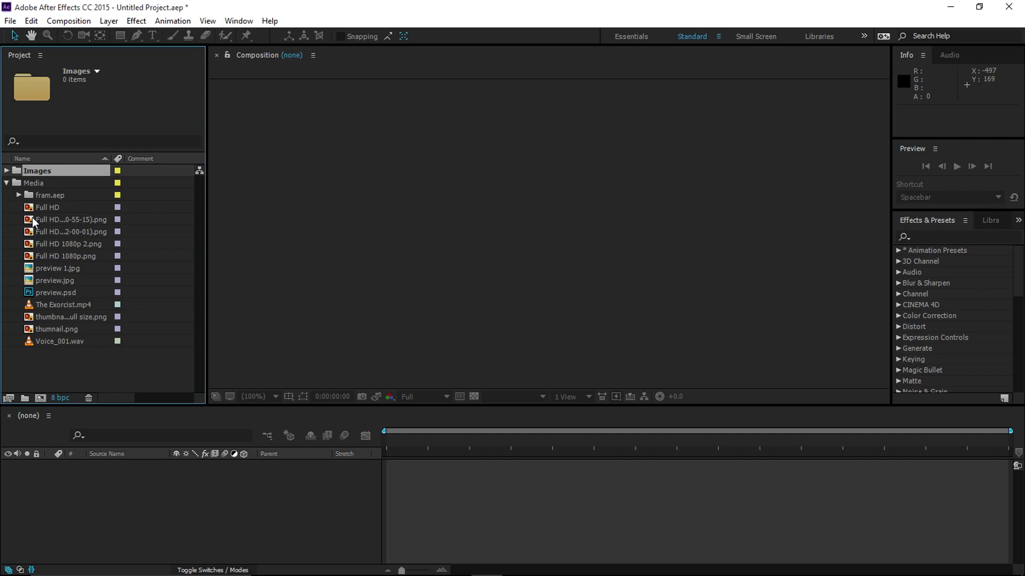
double_click(33, 183)
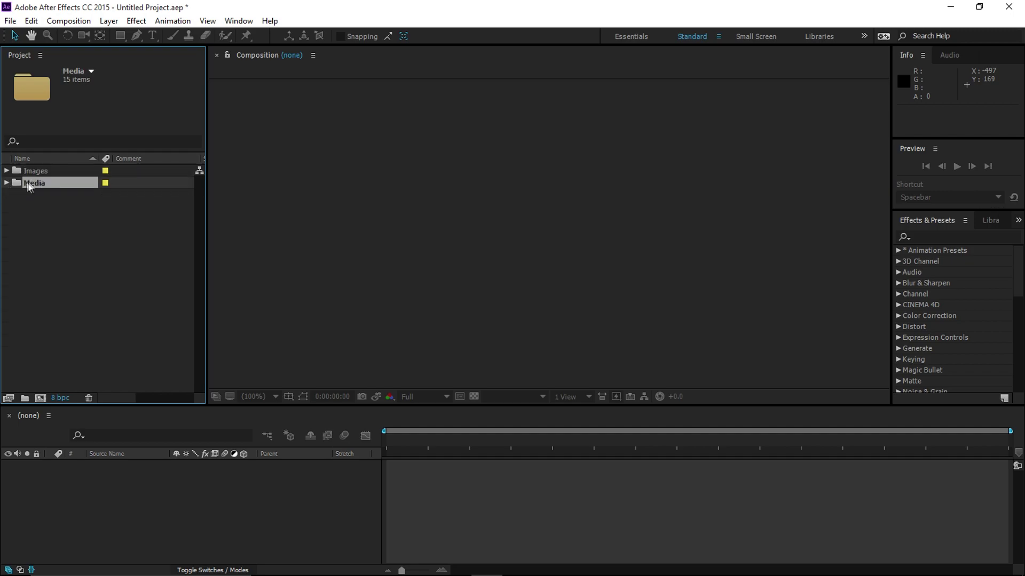
Select Full HD 1080p.png in the Media folder and open the Composition menu.
left_click(7, 183)
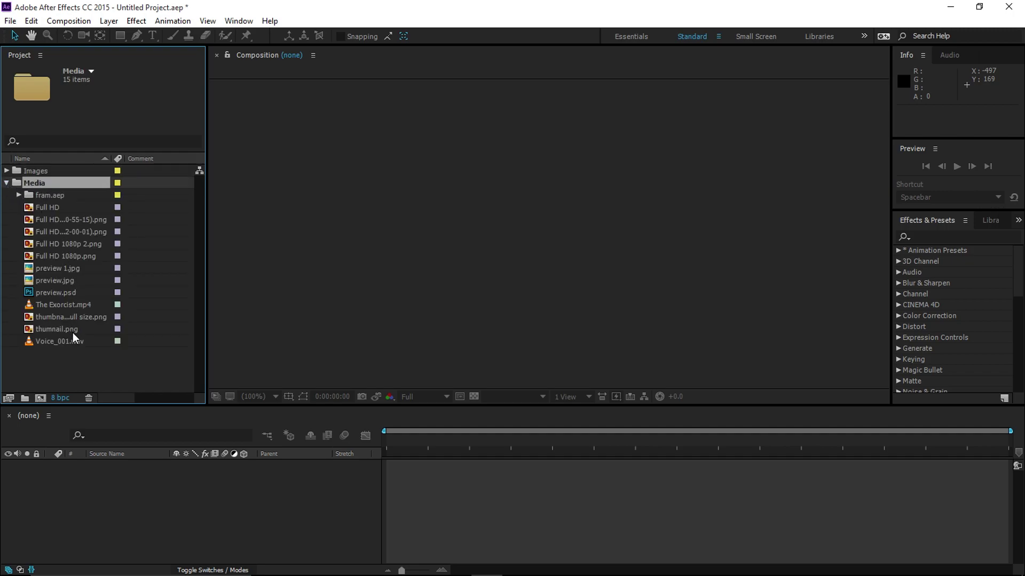
left_click(71, 256)
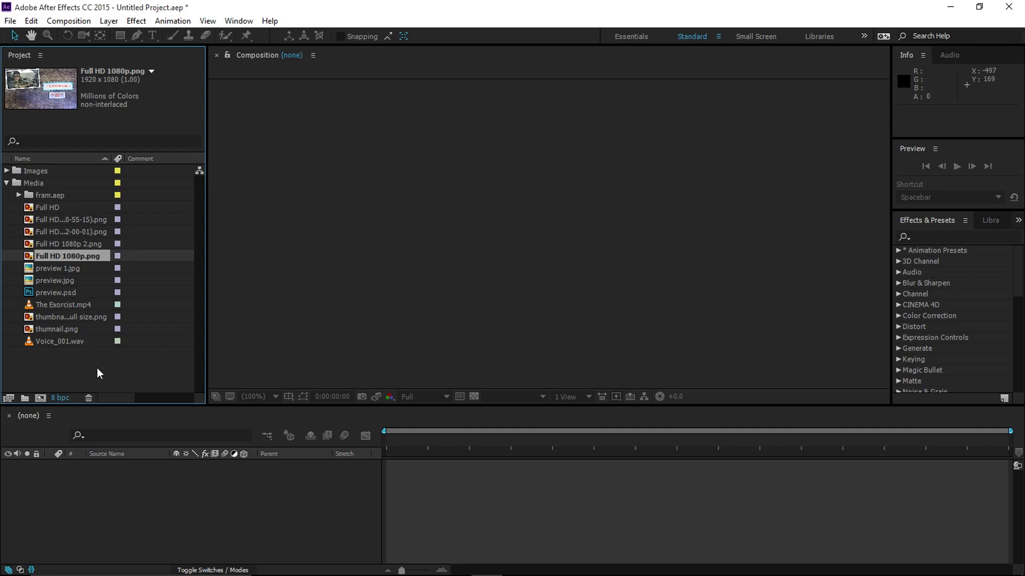
left_click(77, 23)
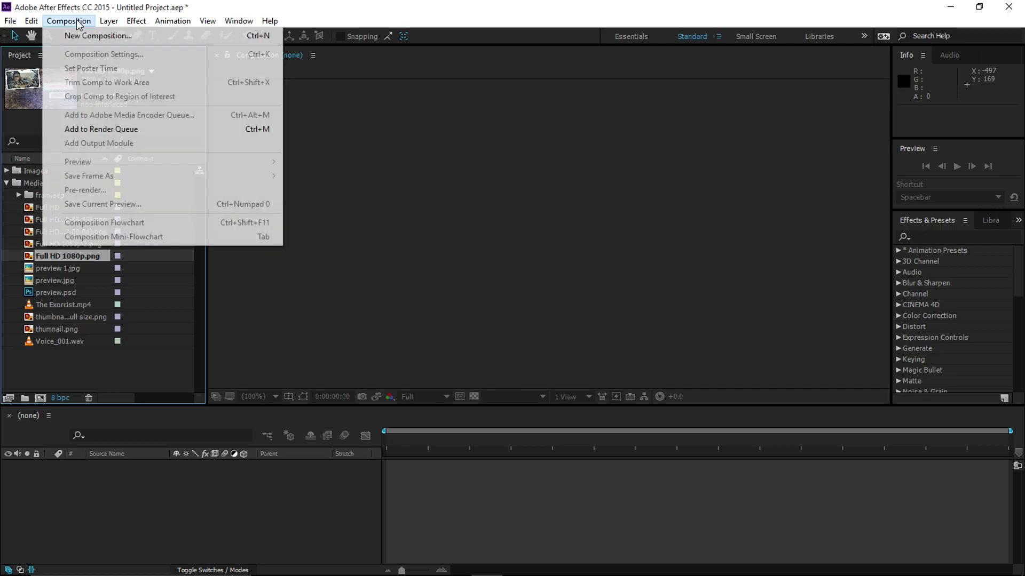
Start a new composition named 'FULL HD' and look through its Advanced and Basic settings.
left_click(238, 34)
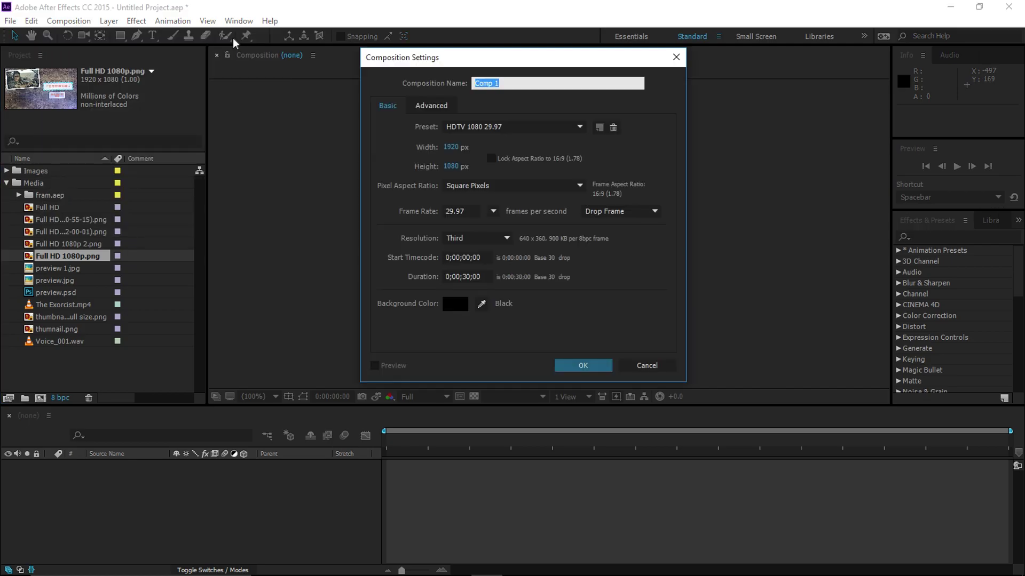
left_click_drag(433, 61, 401, 57)
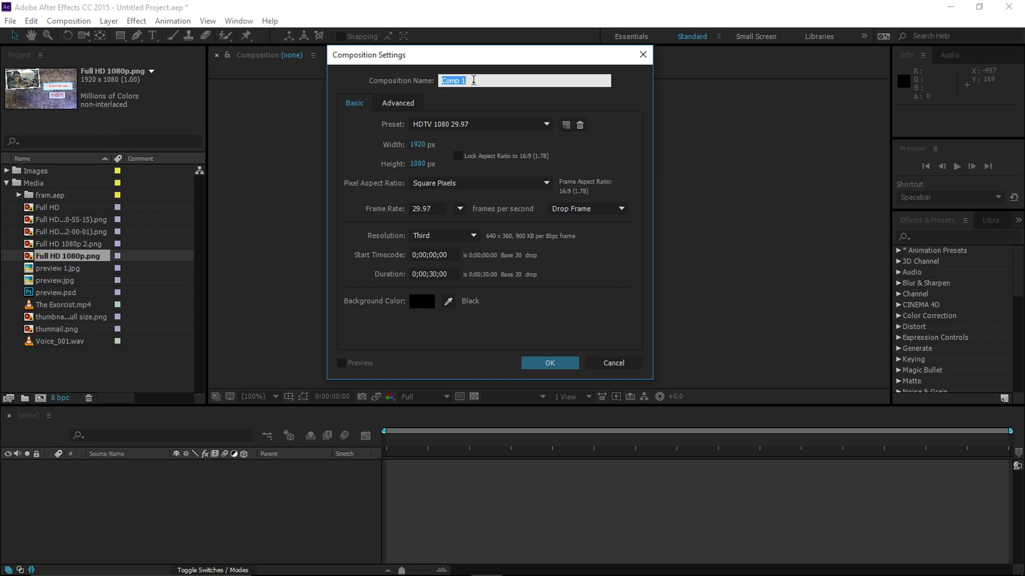
type("FULL HD")
left_click(399, 105)
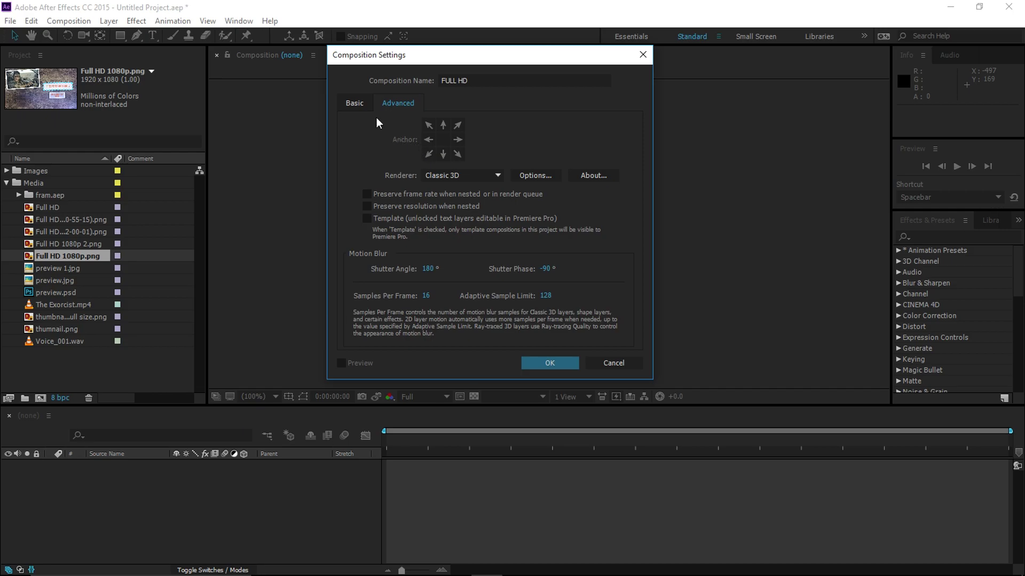
left_click(355, 105)
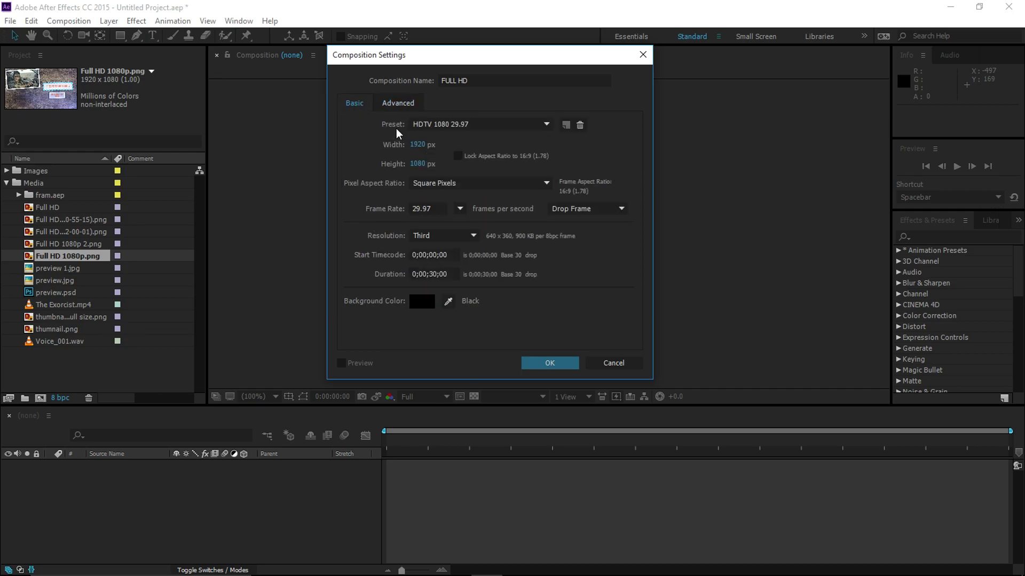
left_click(515, 129)
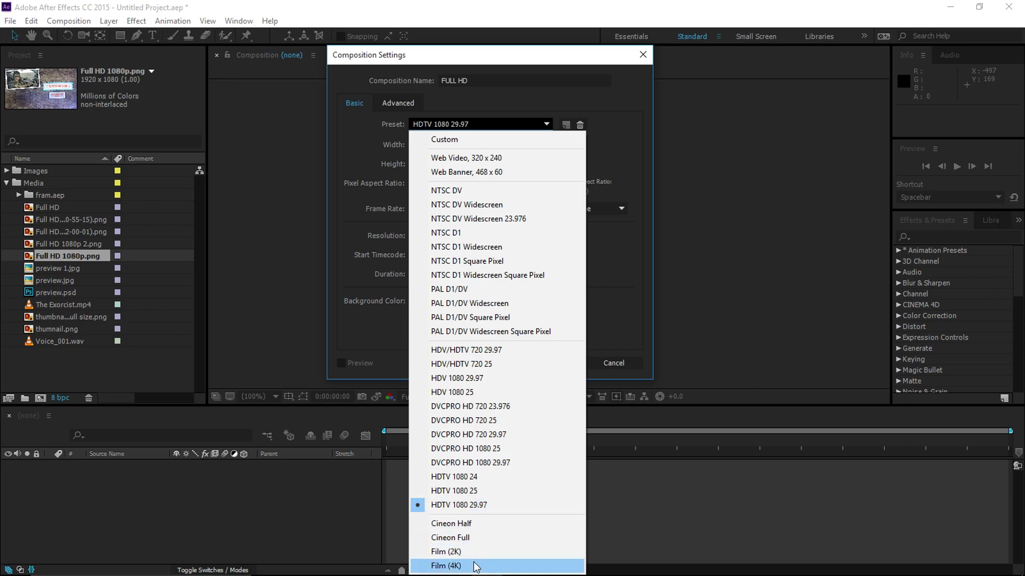
left_click(363, 152)
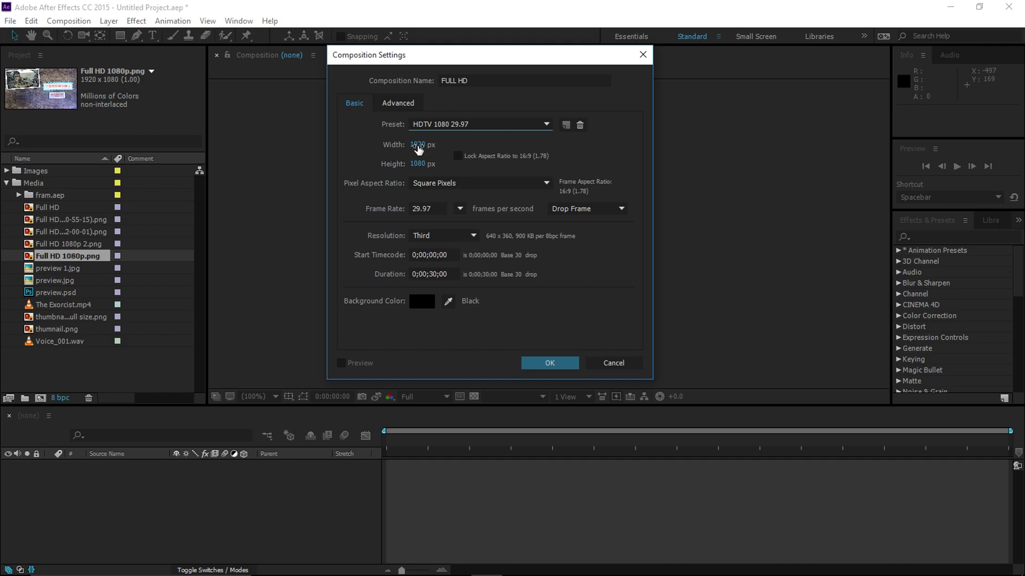
left_click(458, 155)
left_click_drag(422, 150, 394, 145)
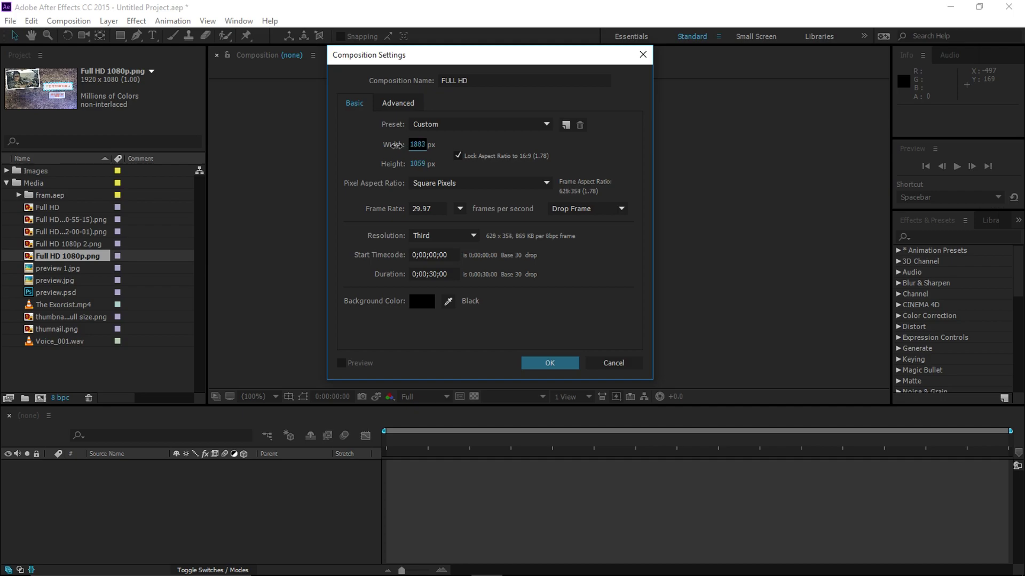
mouse_move(419, 171)
left_mouse_down()
mouse_move(440, 148)
mouse_move(424, 167)
left_mouse_up()
left_click(419, 164)
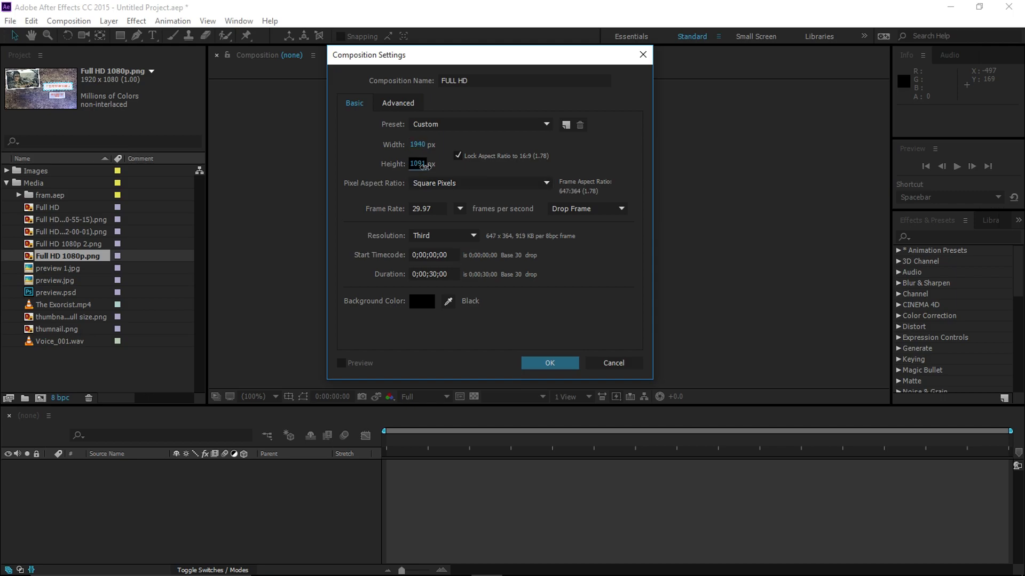
left_click(457, 155)
left_click_drag(419, 149, 422, 145)
left_click(416, 164)
type("1099")
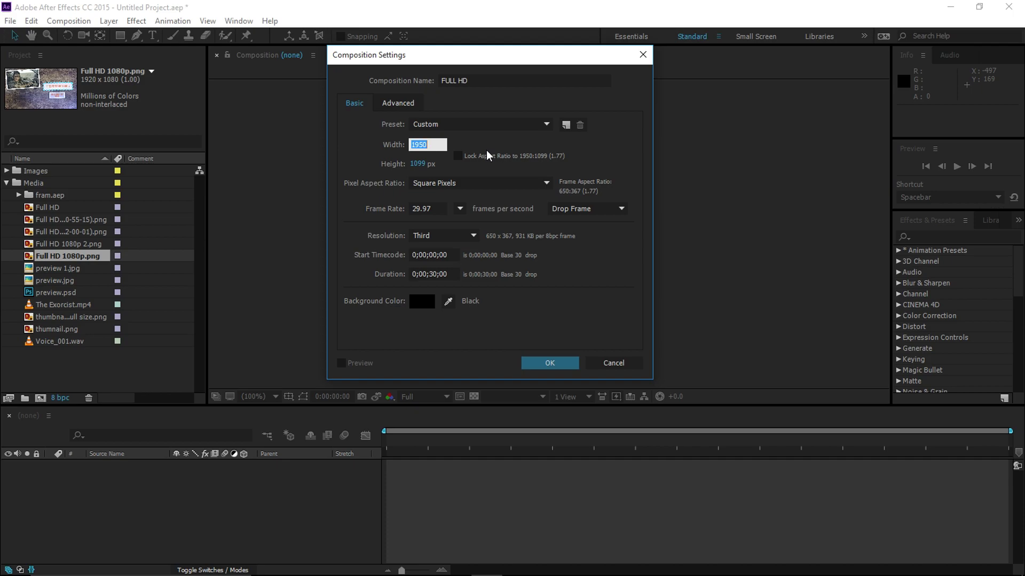
type("1920")
left_click(420, 164)
type("1080")
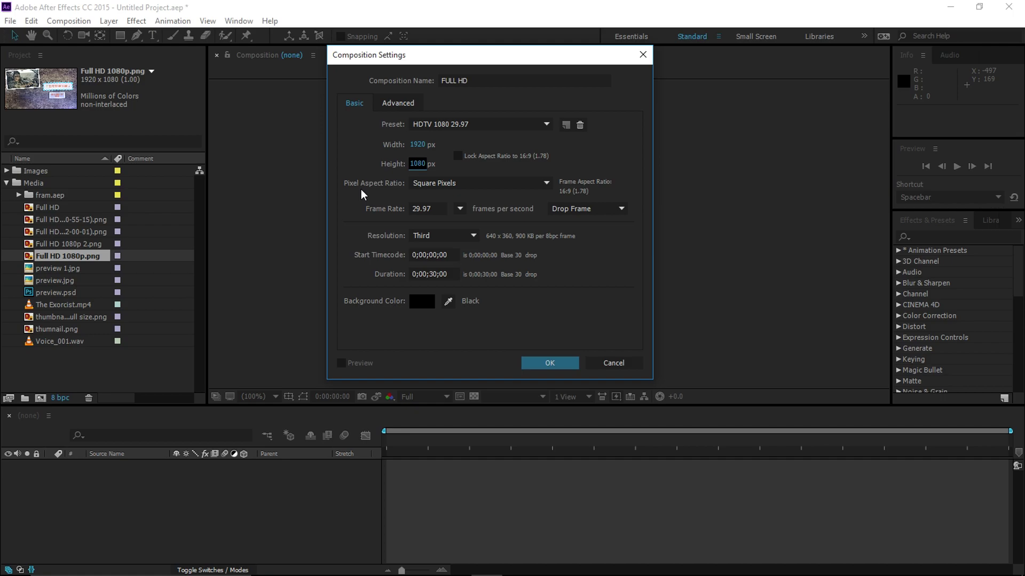
left_click(424, 184)
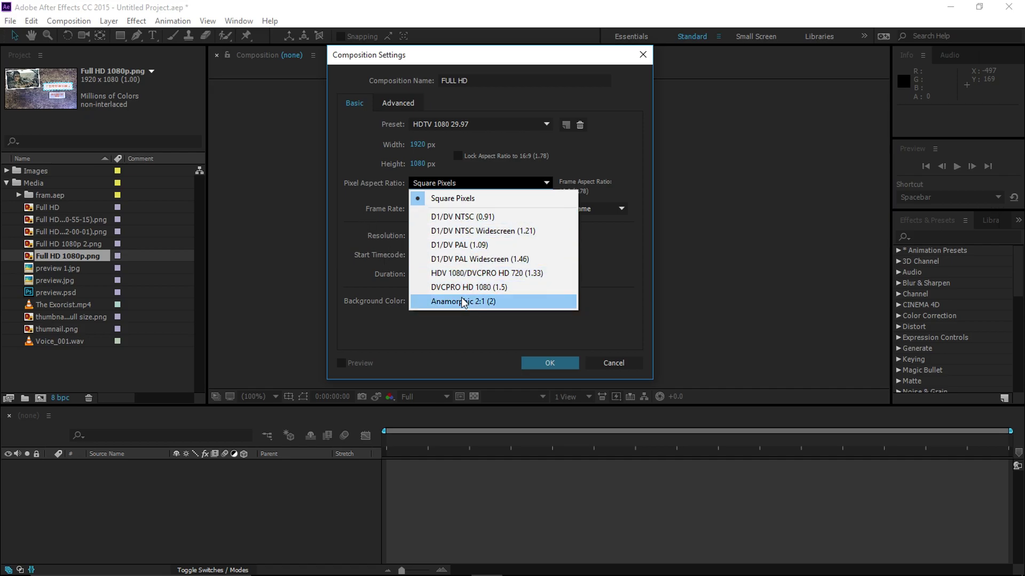
left_click(375, 214)
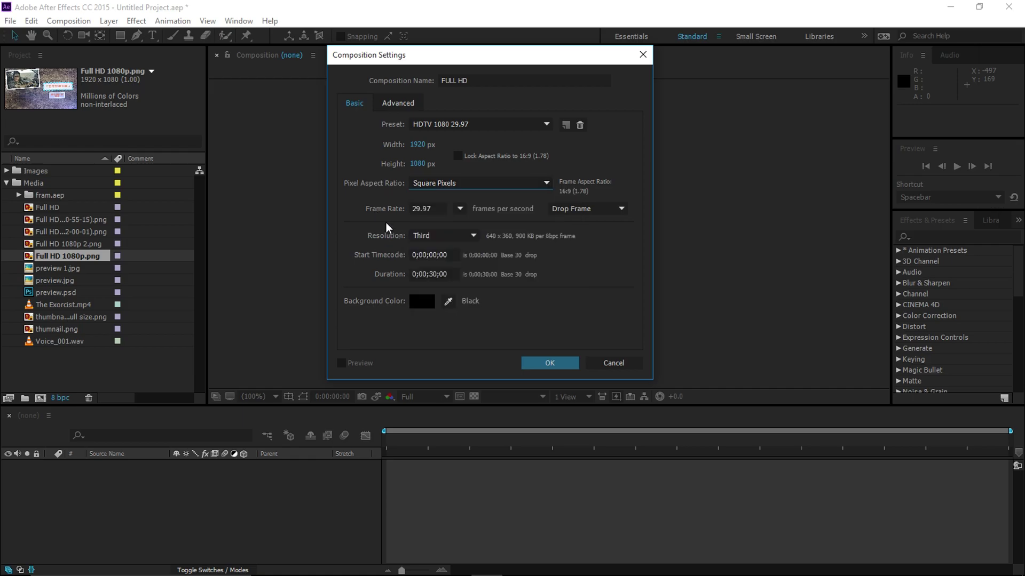
left_click(427, 209)
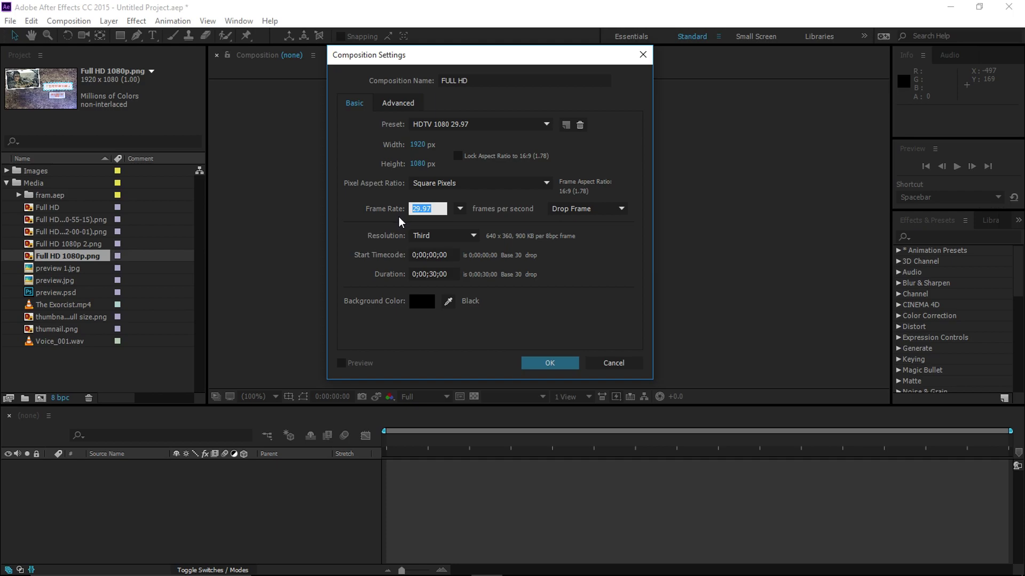
left_click(460, 209)
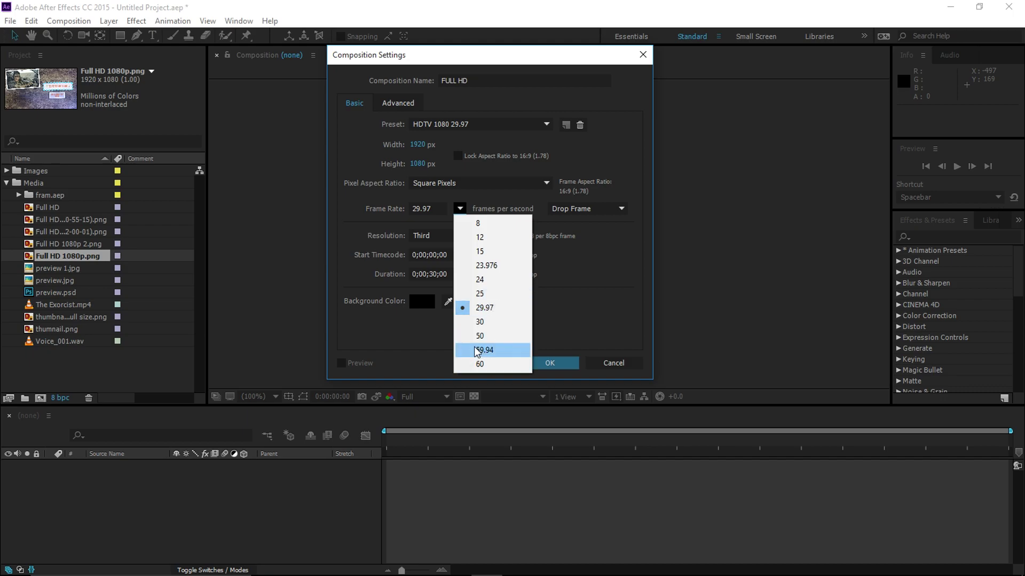
left_click(479, 308)
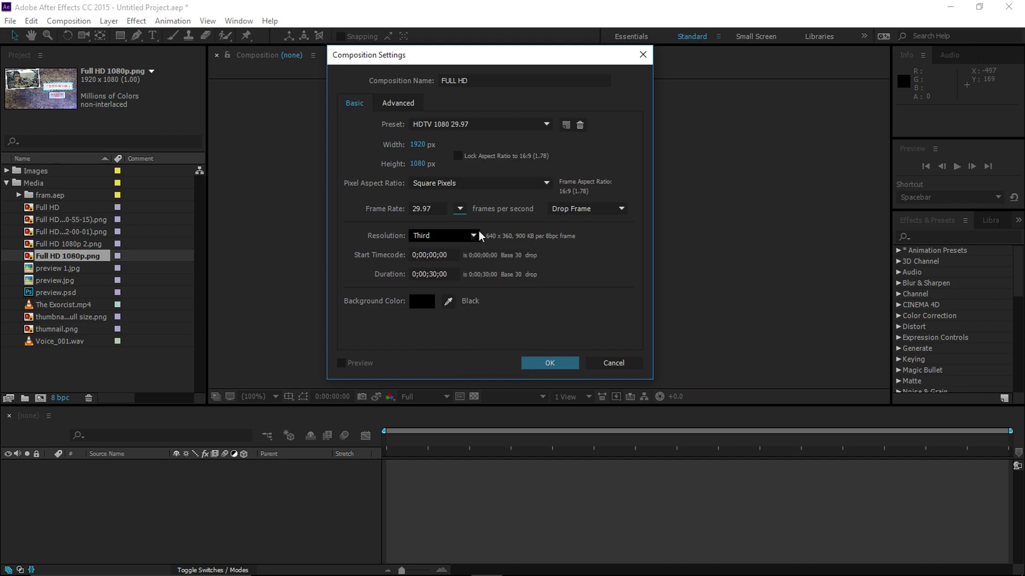
left_click(580, 212)
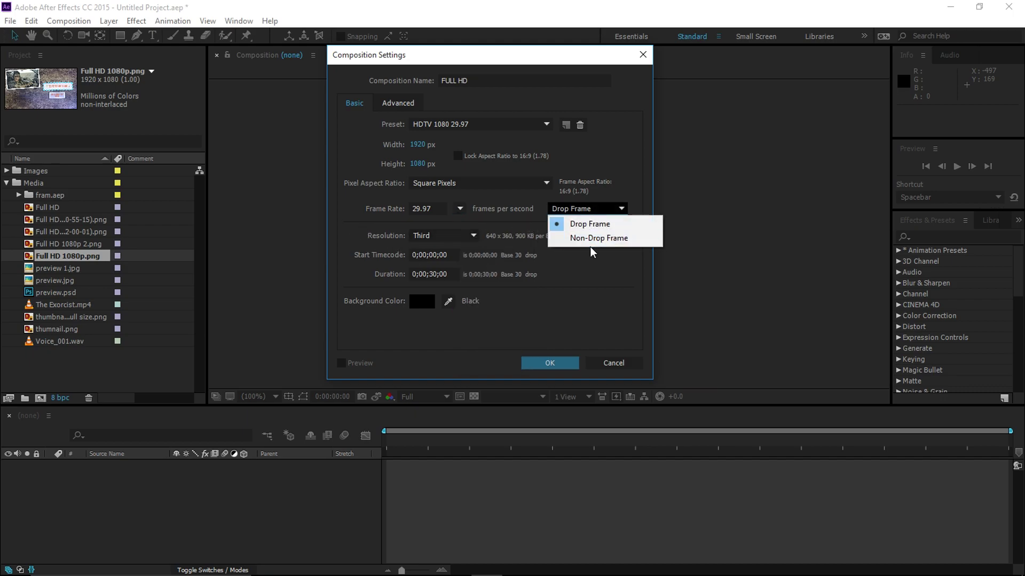
left_click(596, 265)
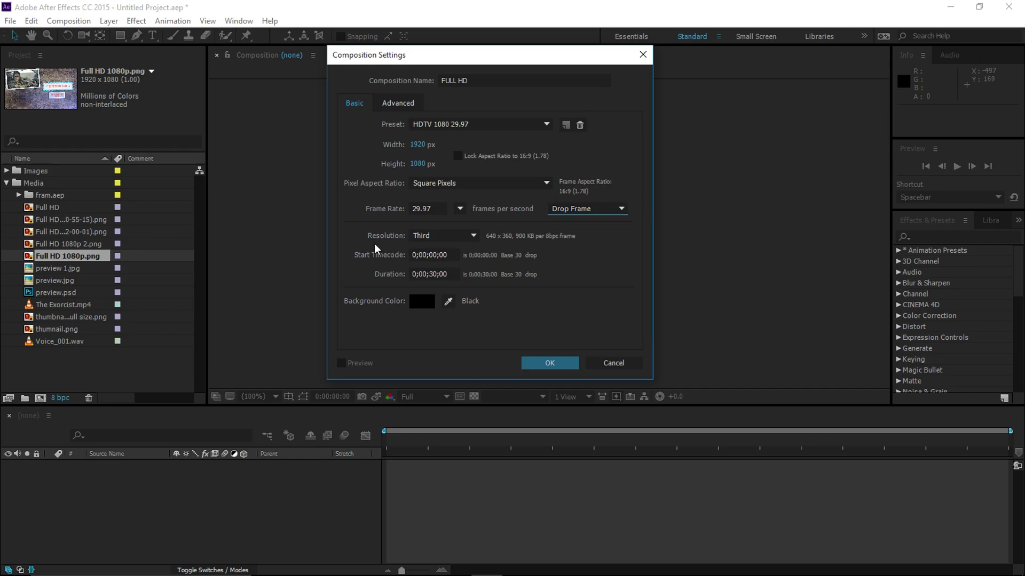
left_click(430, 237)
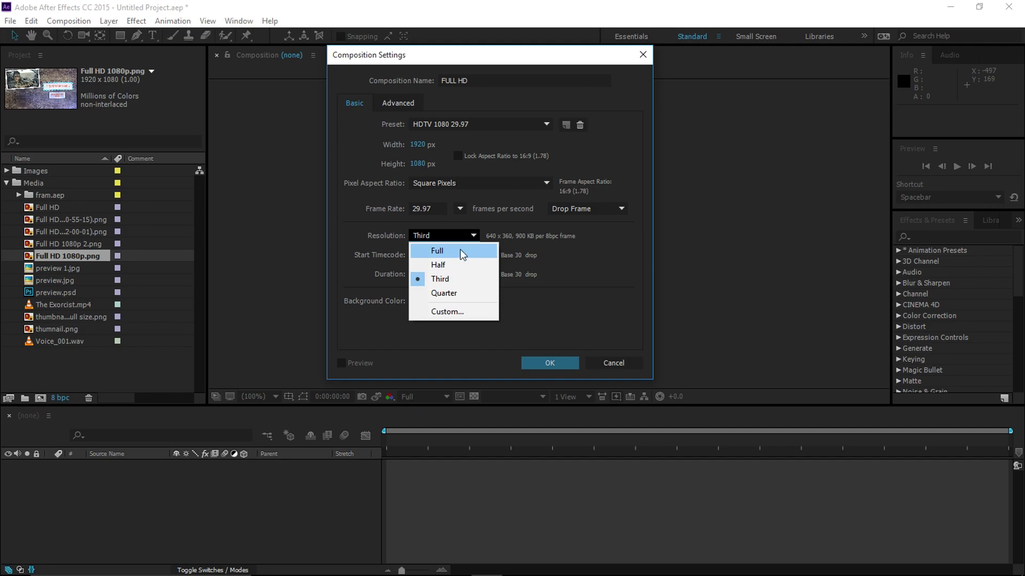
Set the composition resolution to Full after briefly trying Half.
left_click(448, 250)
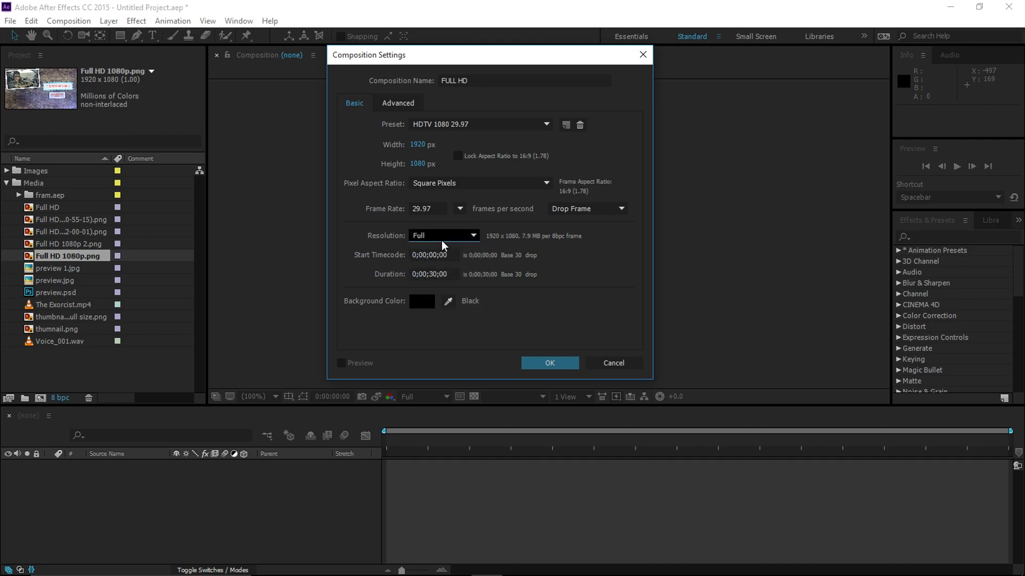
left_click(462, 239)
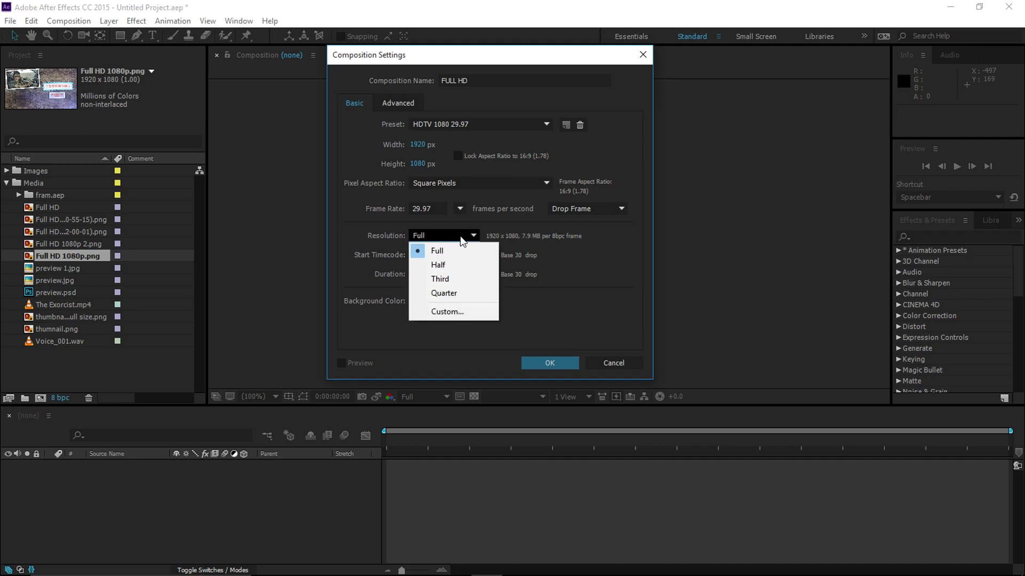
left_click(449, 265)
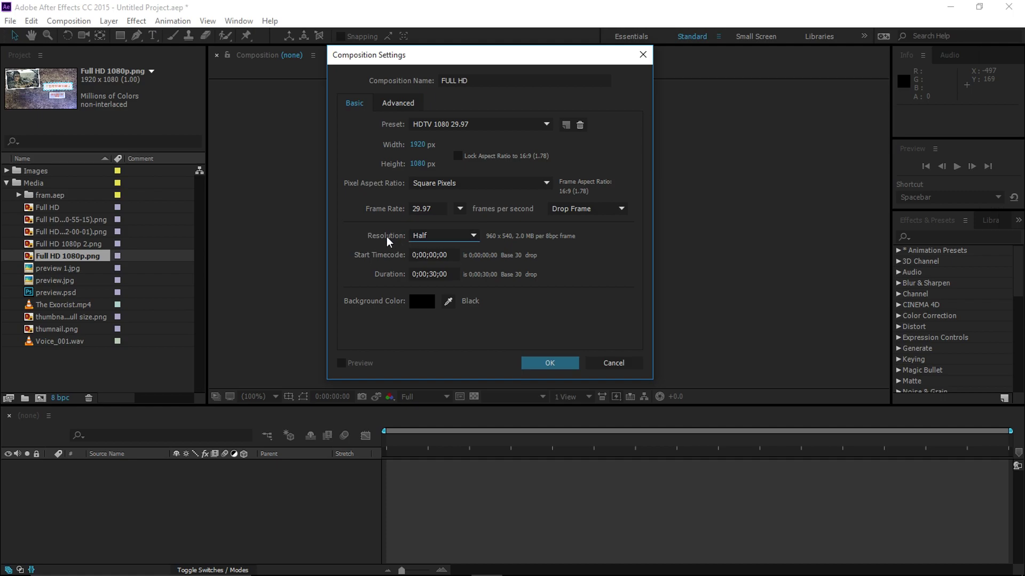
left_click(434, 236)
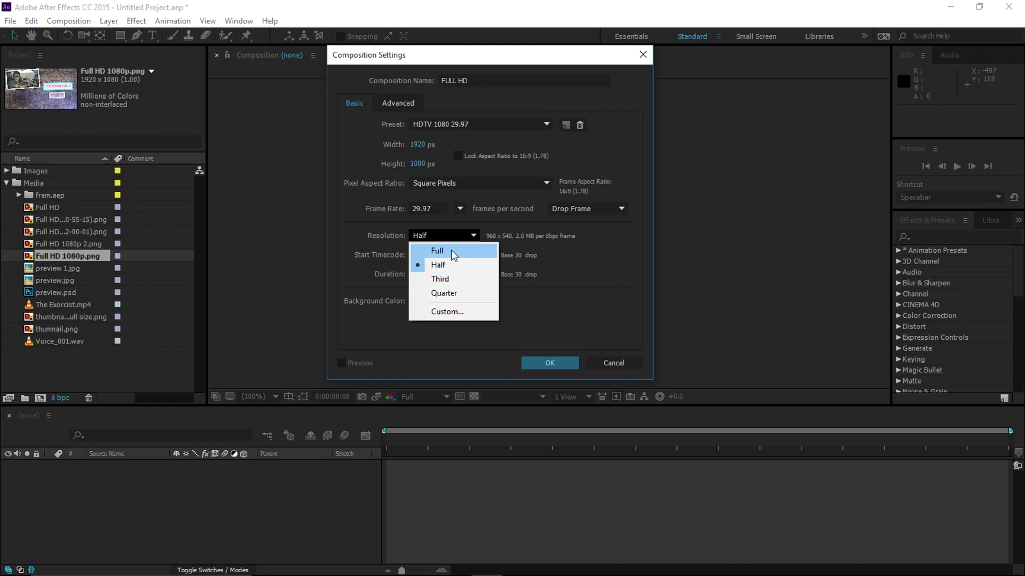
left_click(466, 250)
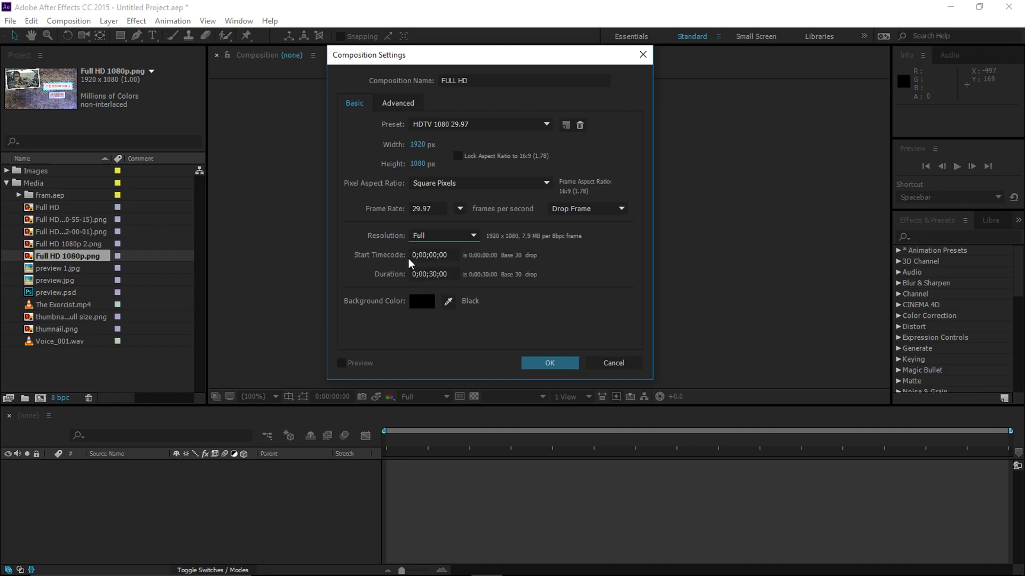
left_click(448, 274)
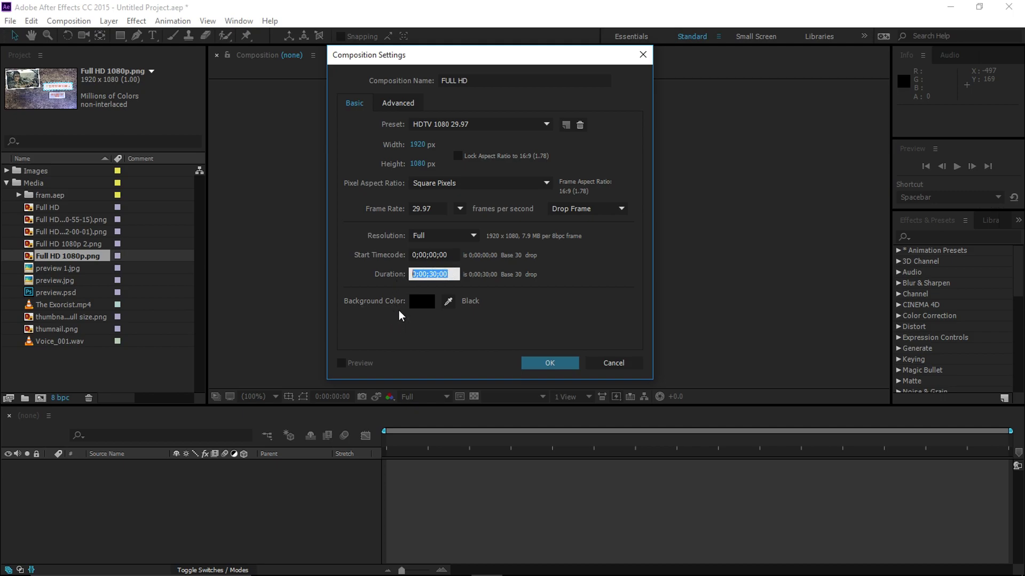
Keep the black background after previewing dark red, and confirm the FULL HD settings.
left_click(422, 302)
left_click_drag(689, 242, 671, 286)
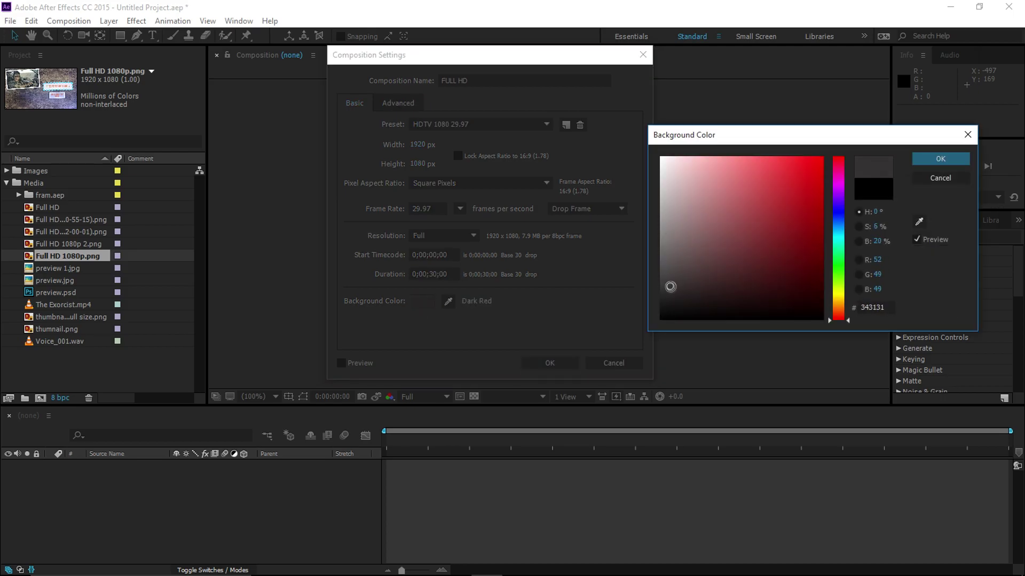
left_click(941, 180)
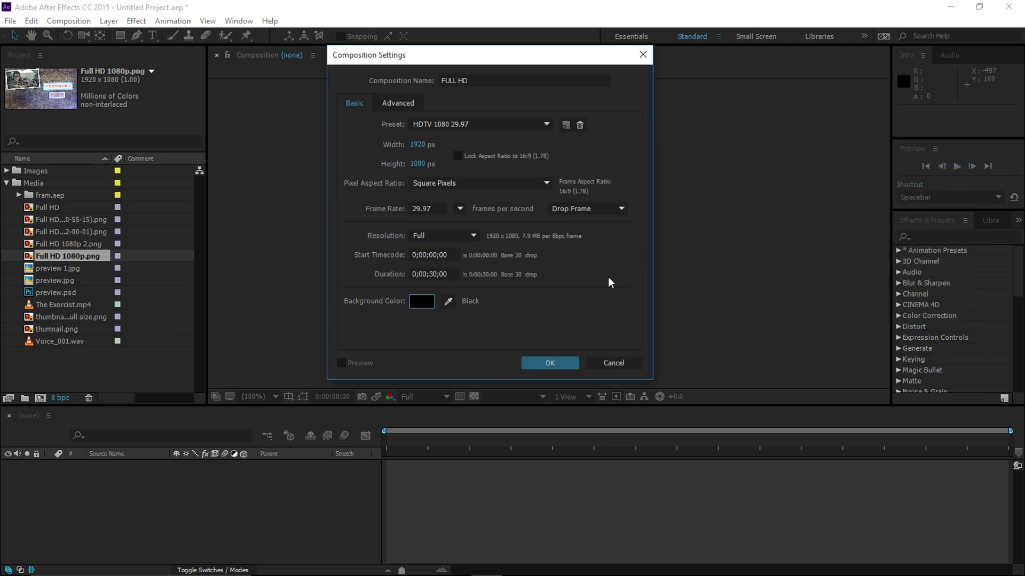
left_click(447, 303)
left_click(551, 368)
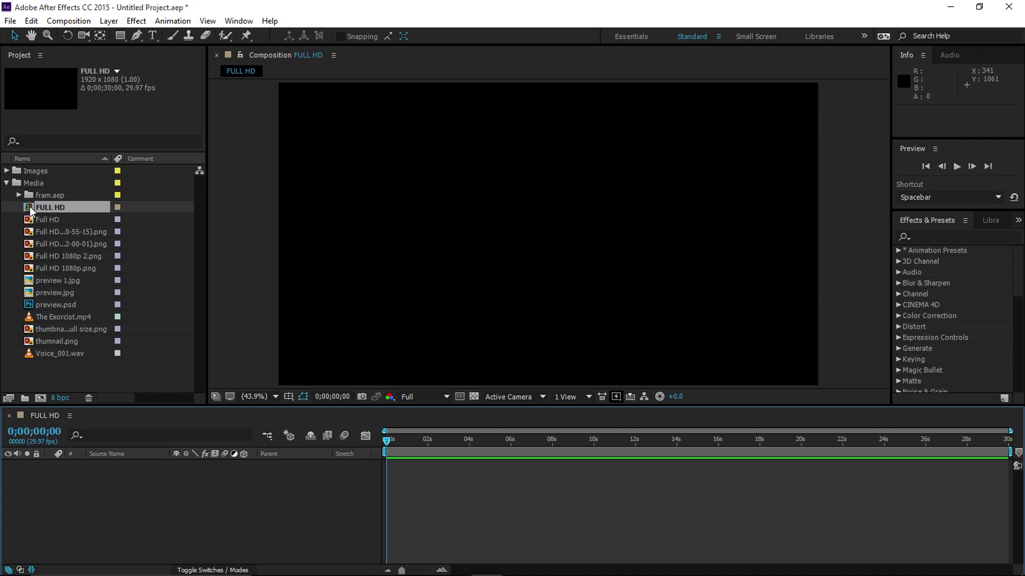
Move the FULL HD comp from Media to the project root and select The Exorcist.mp4.
left_click_drag(52, 204, 78, 376)
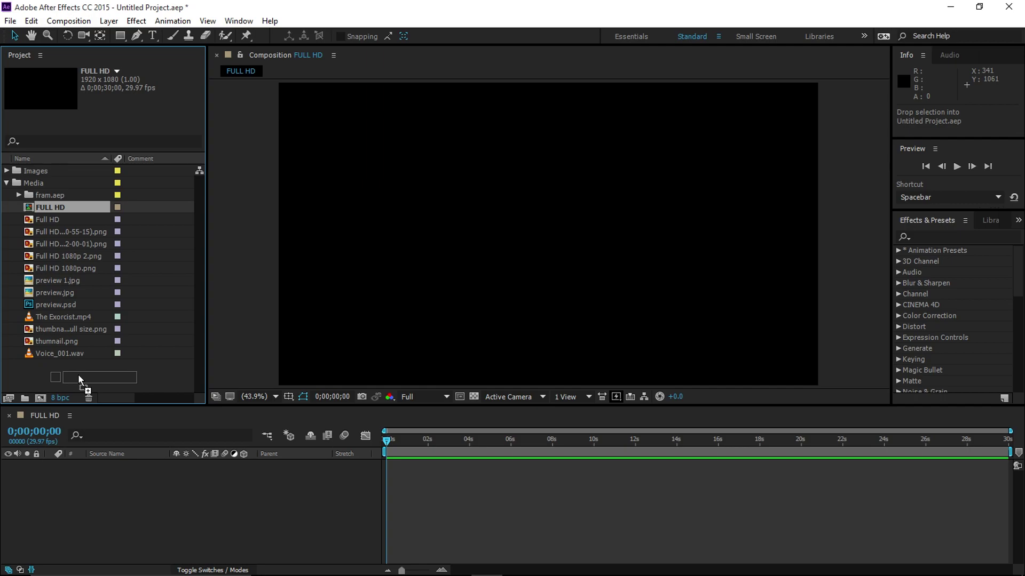
left_click_drag(79, 375, 78, 375)
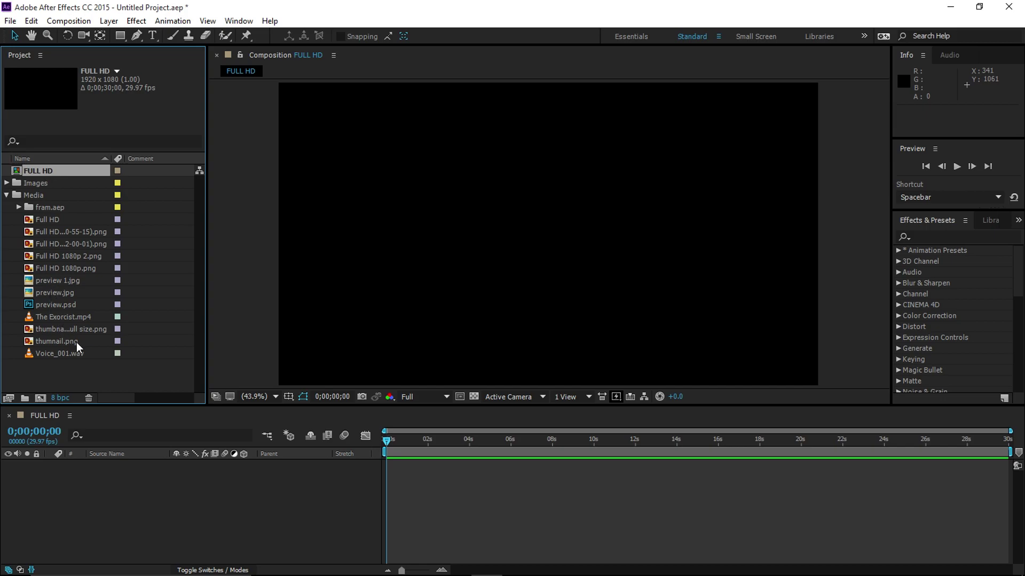
left_click(54, 318)
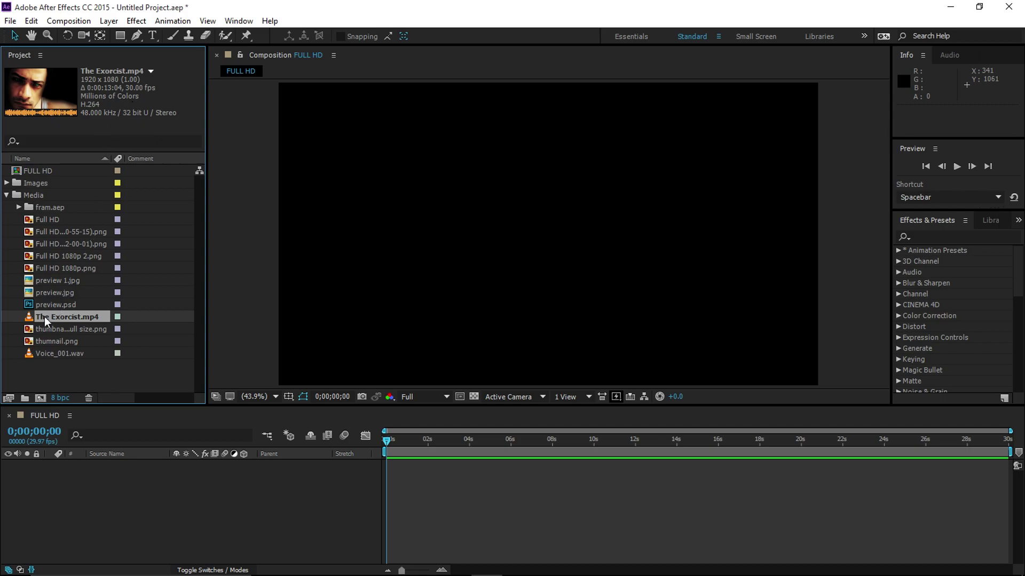
Build The Exorcist composition from The Exorcist.mp4 and move it toward the project root.
mouse_move(44, 316)
left_mouse_down()
mouse_move(58, 316)
mouse_move(44, 401)
left_mouse_up()
left_click_drag(44, 401, 41, 400)
left_click_drag(42, 400, 41, 400)
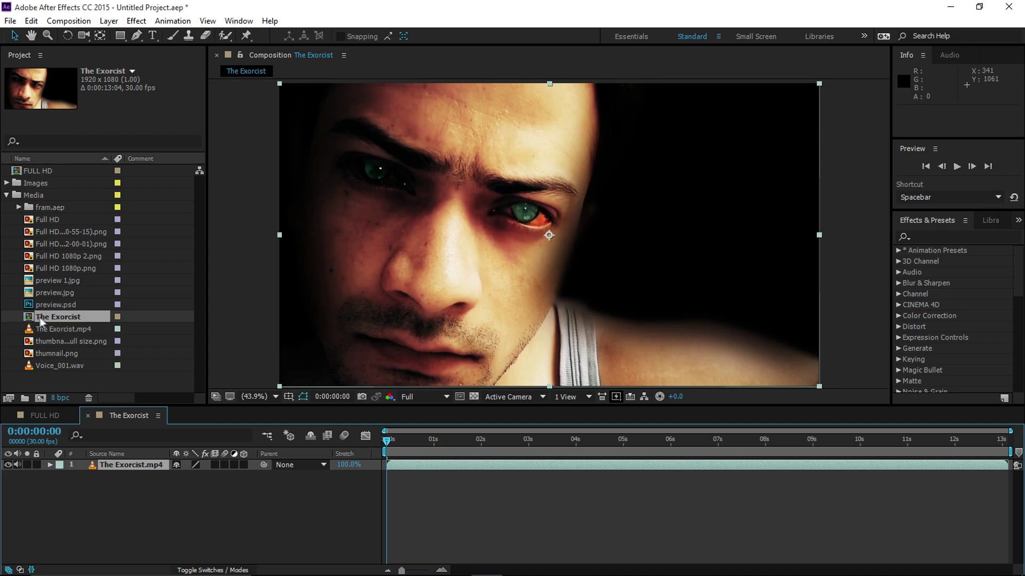
left_click_drag(50, 316, 71, 354)
left_click_drag(61, 394, 53, 382)
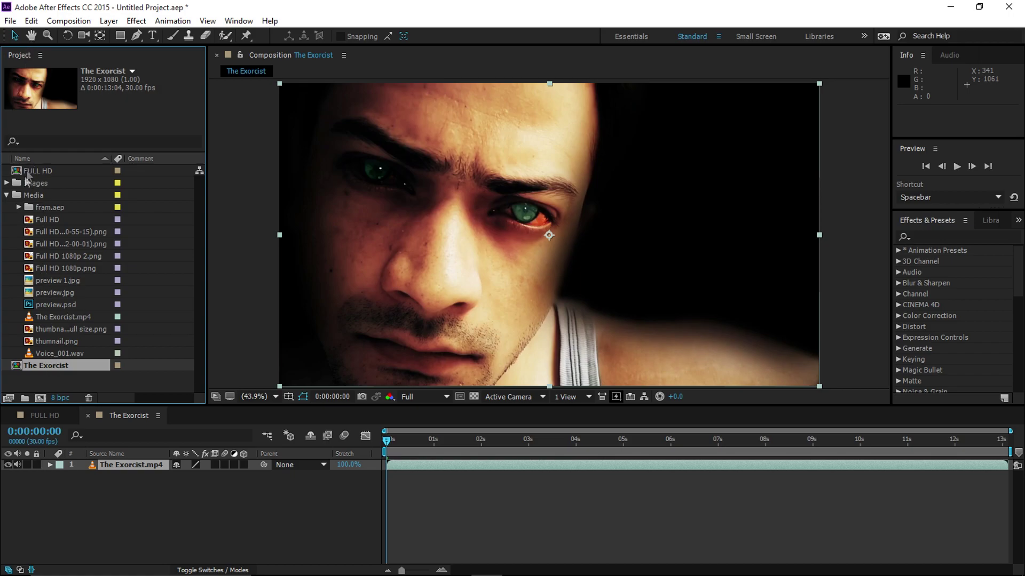
Place The Exorcist.mp4 as the single layer in the FULL HD composition timeline.
left_click(7, 195)
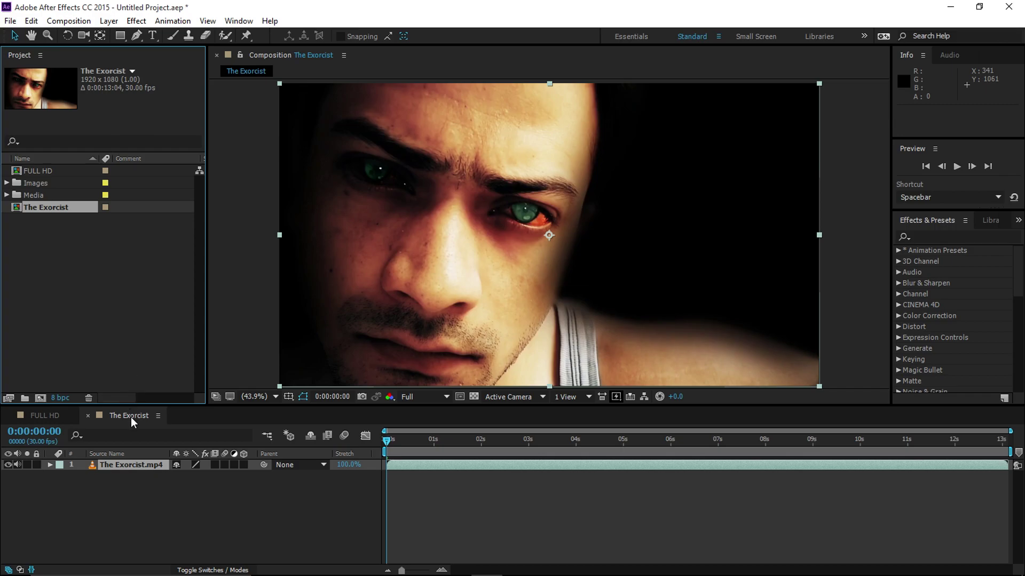
left_click(50, 412)
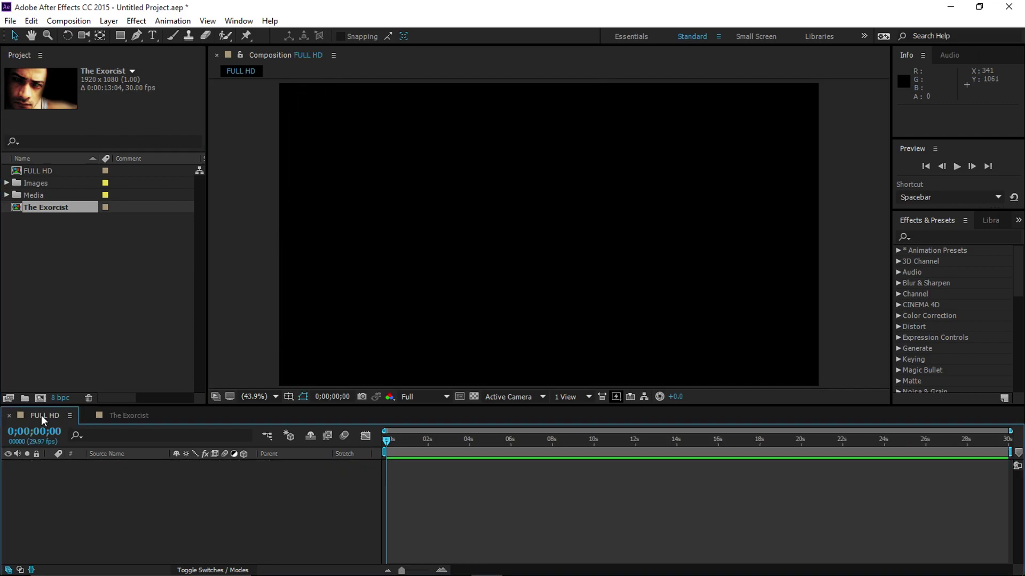
left_click(6, 195)
left_click(50, 317)
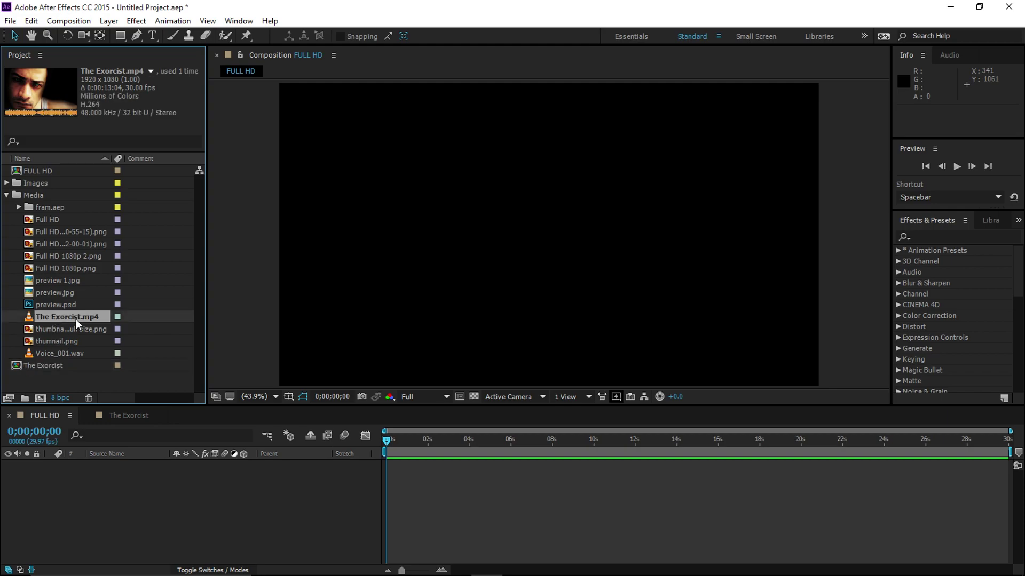
left_click_drag(53, 319, 549, 235)
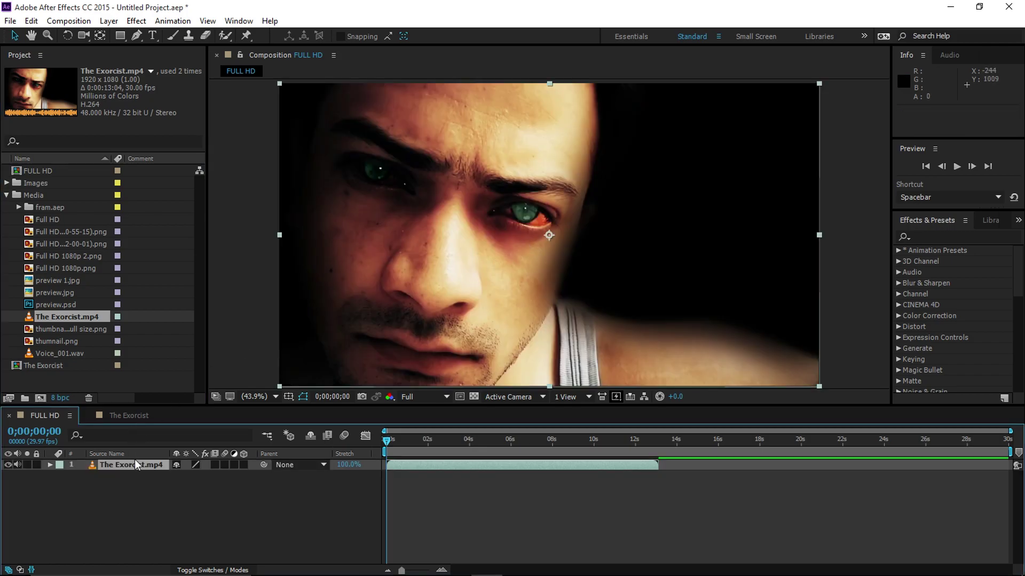
key("Delete")
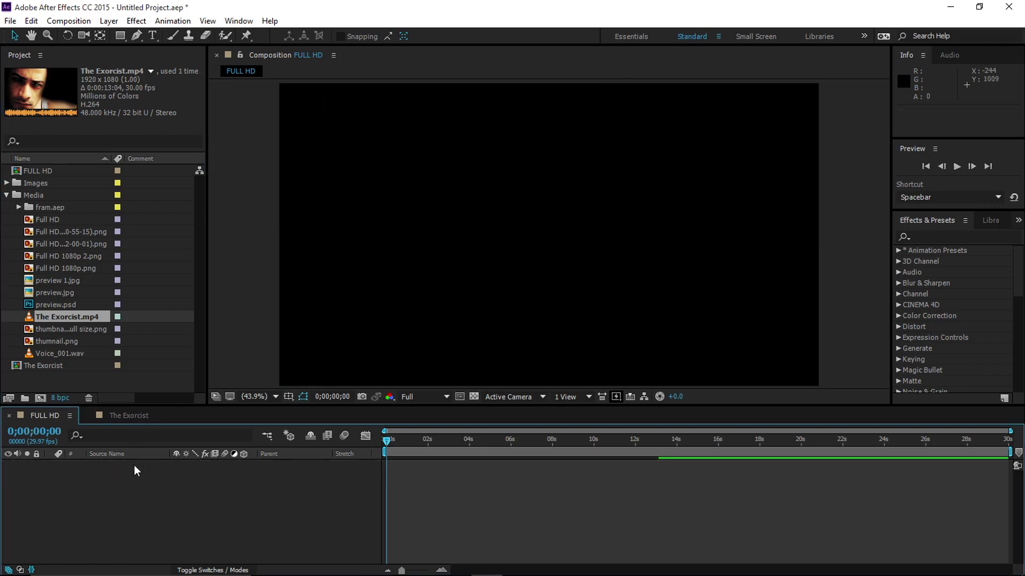
mouse_move(60, 316)
left_mouse_down()
mouse_move(99, 370)
mouse_move(130, 482)
left_mouse_up()
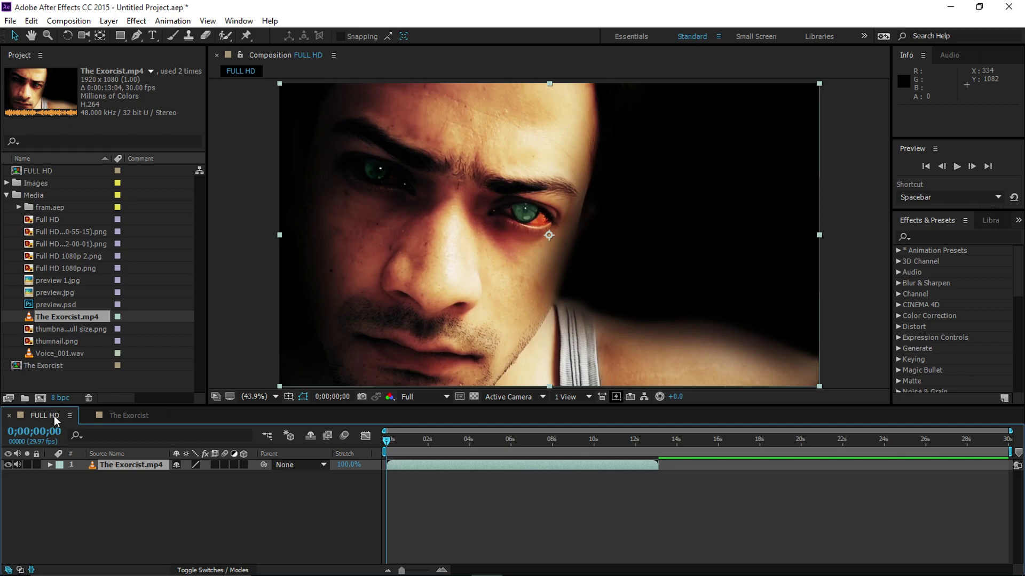
left_click(69, 21)
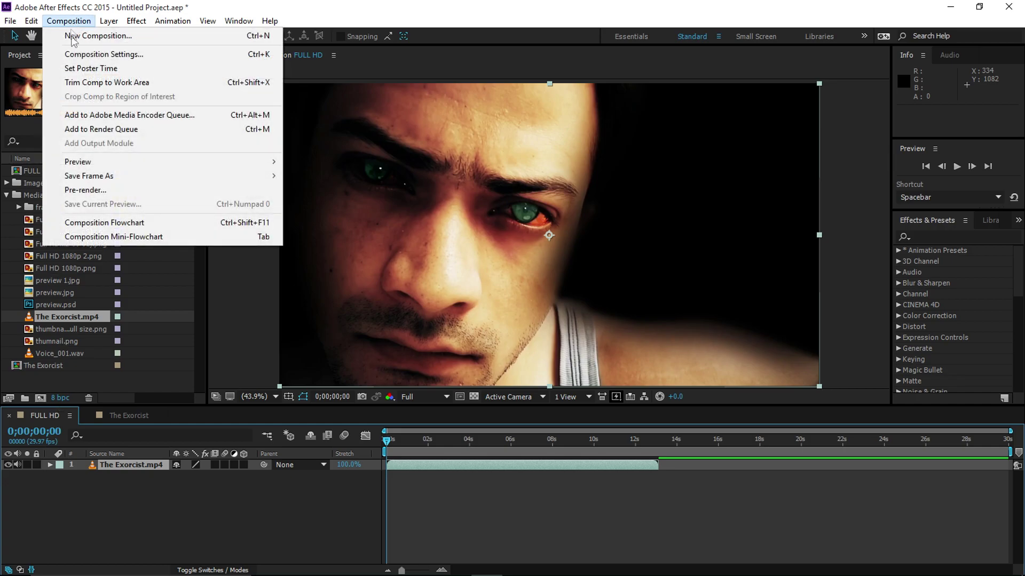
left_click(238, 58)
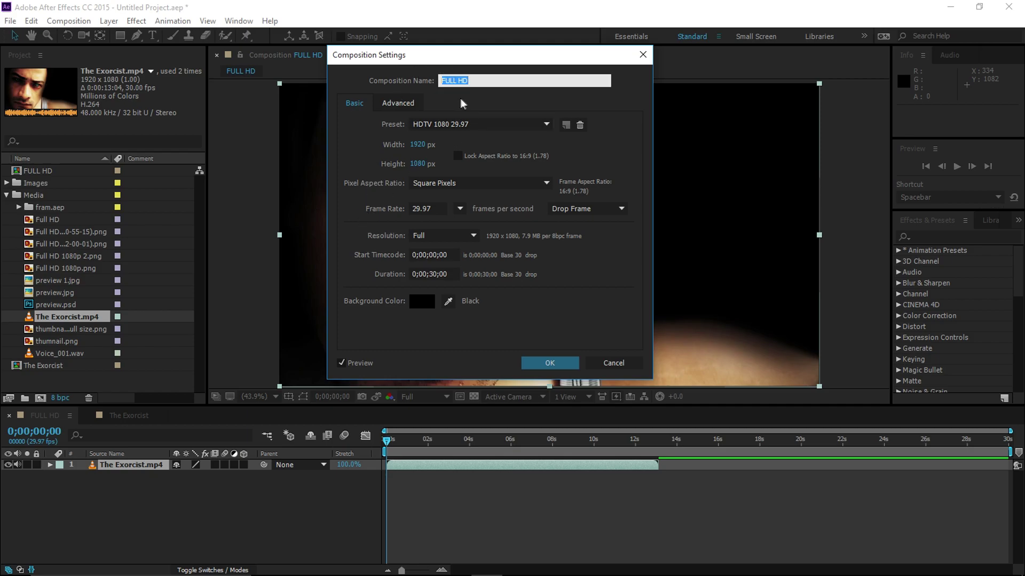
left_click(482, 77)
left_click(441, 124)
left_click(453, 81)
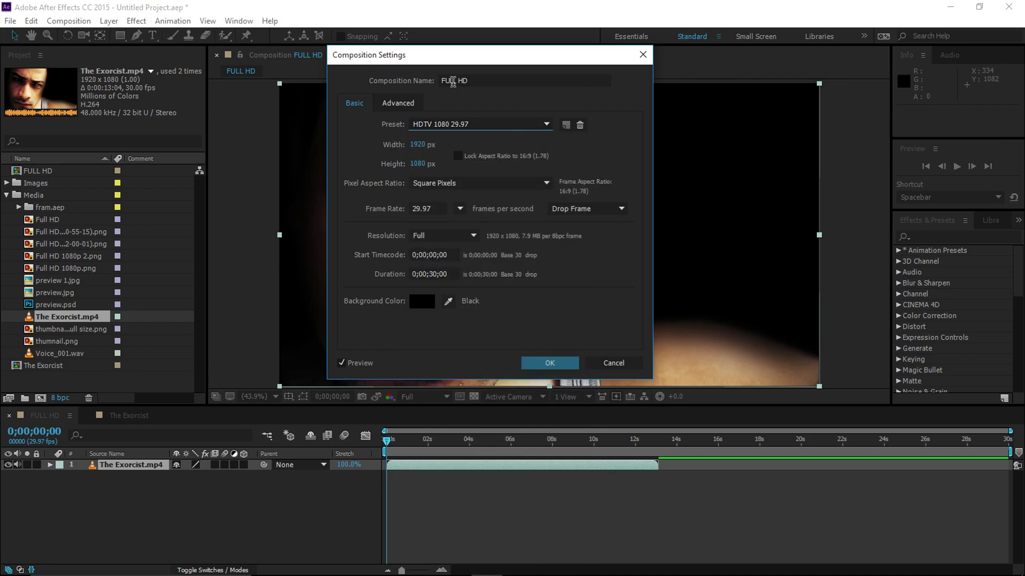
left_click(477, 80)
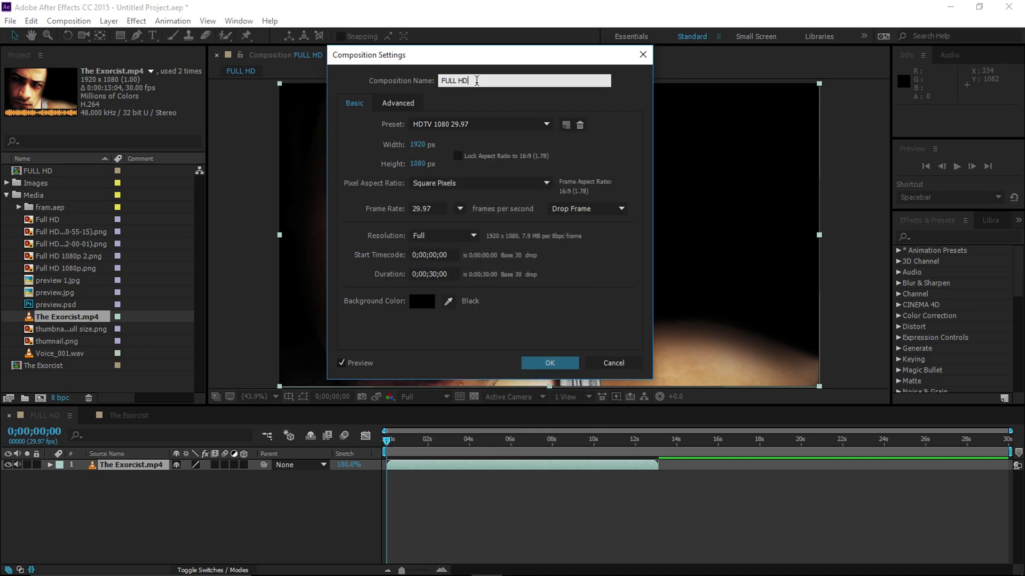
type("_1")
left_click(546, 362)
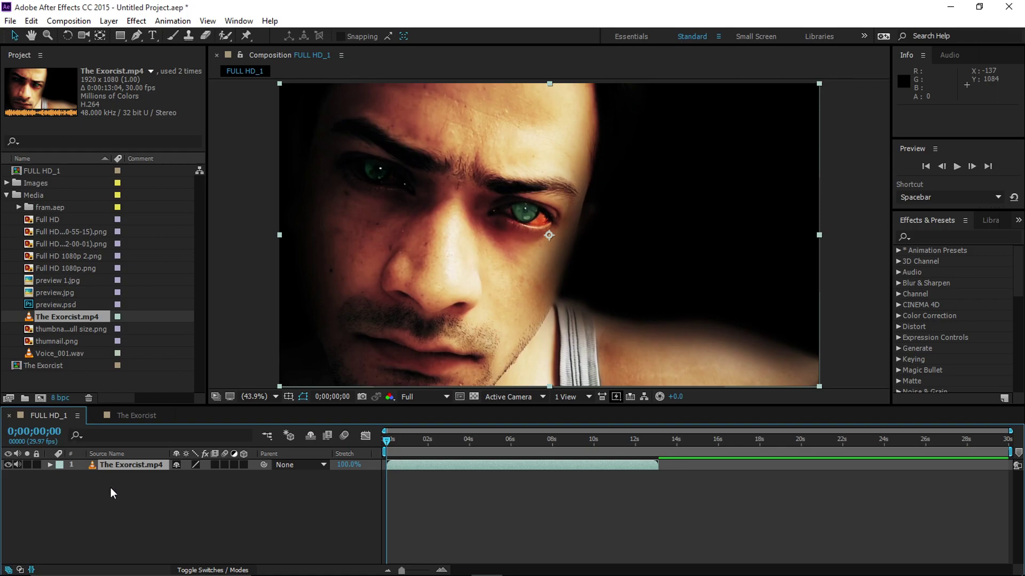
right_click(52, 416)
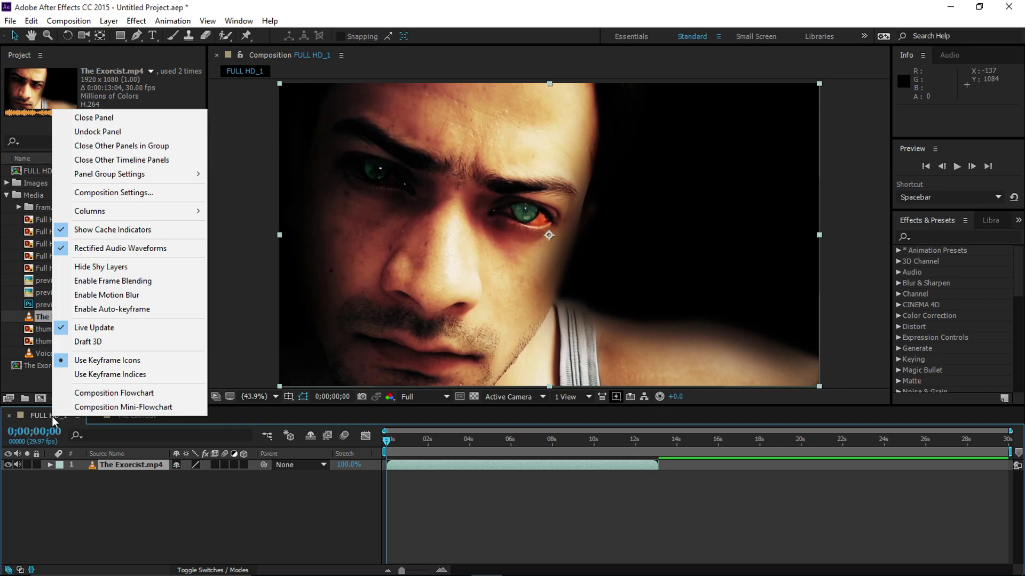
left_click(95, 195)
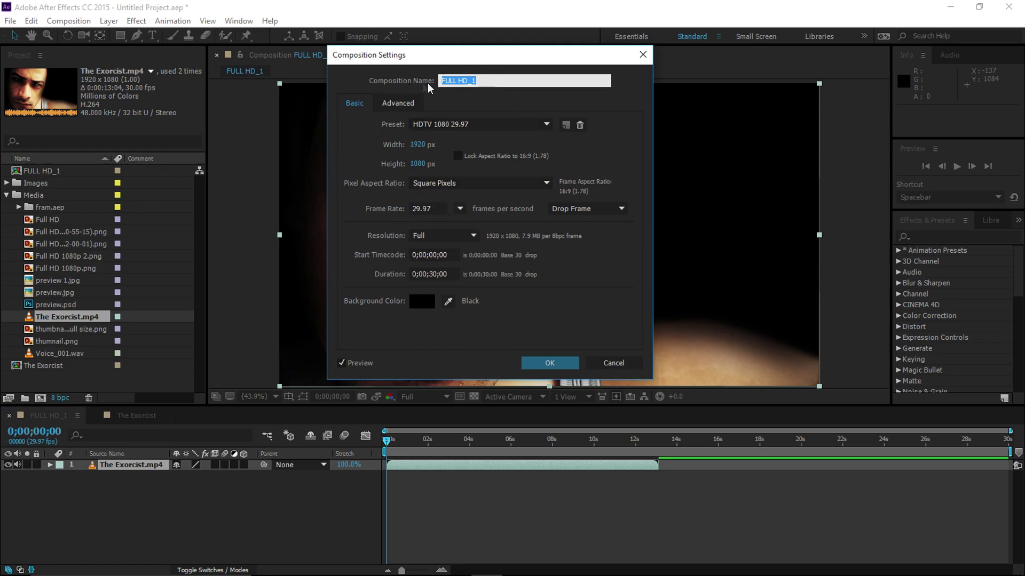
left_click_drag(473, 63, 426, 67)
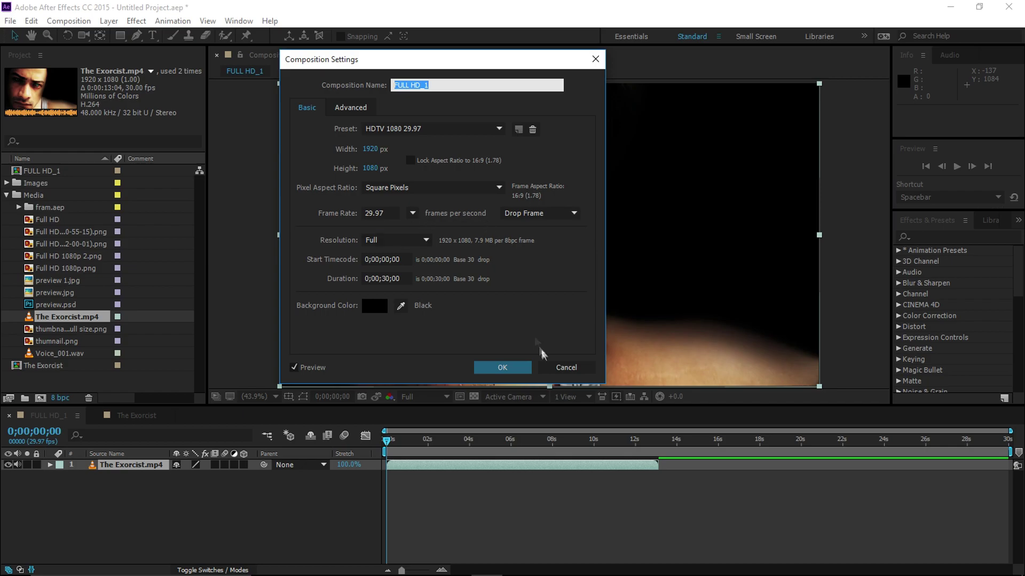
left_click(394, 213)
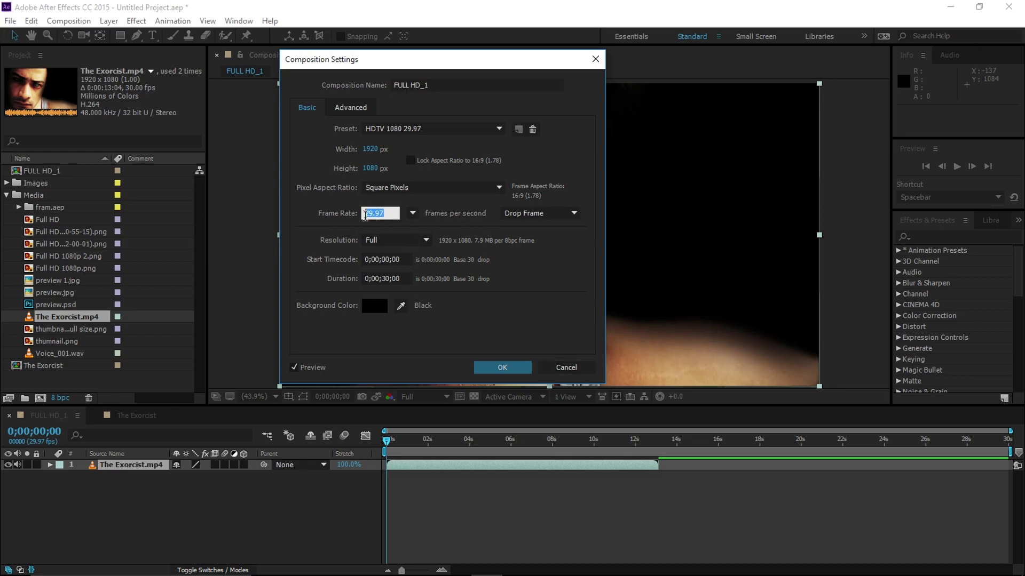
left_click(564, 368)
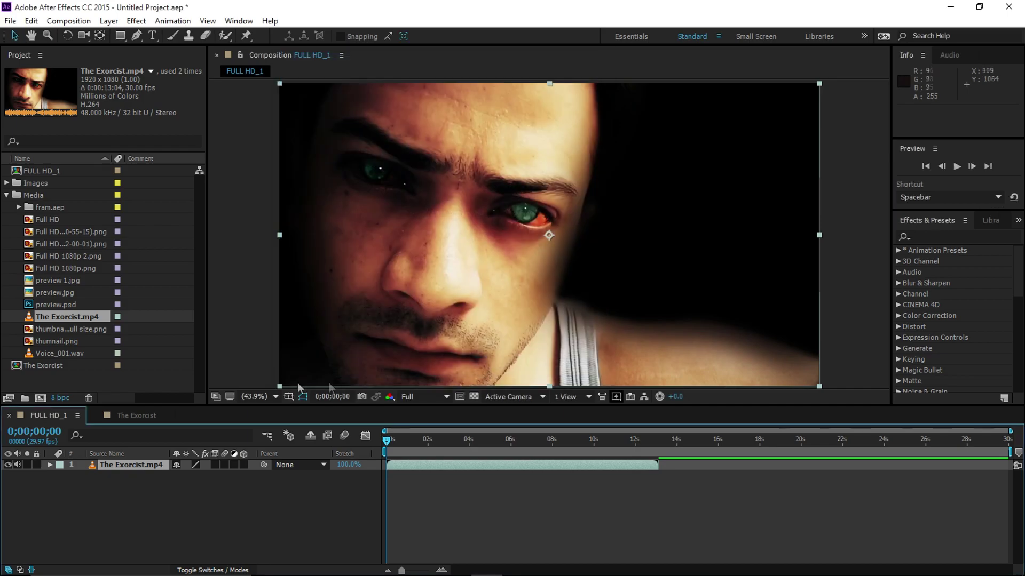
left_click(143, 413)
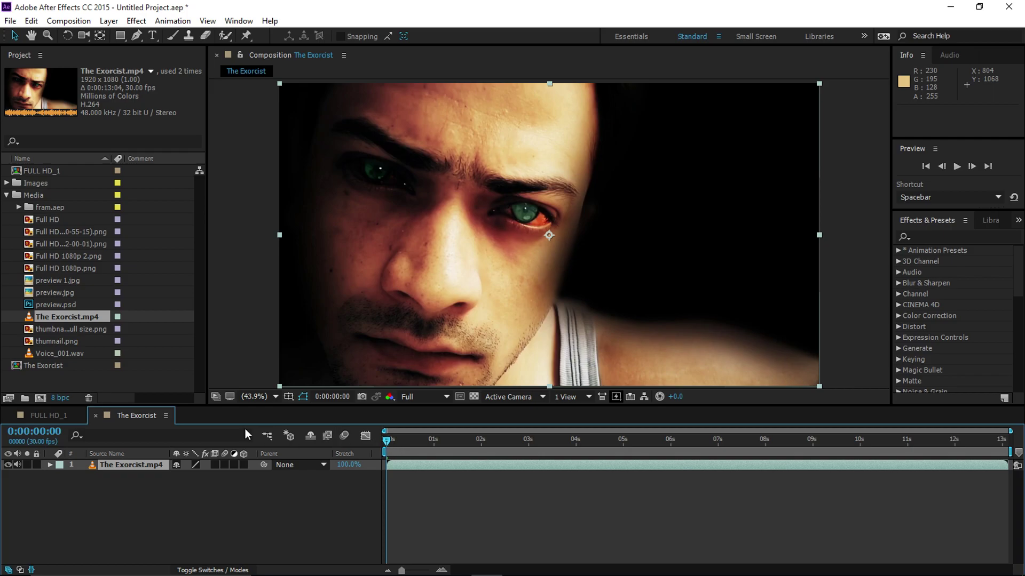
Set The Exorcist's current time to 1 second and display time as frames (frame 30).
left_click(40, 431)
left_click(41, 432)
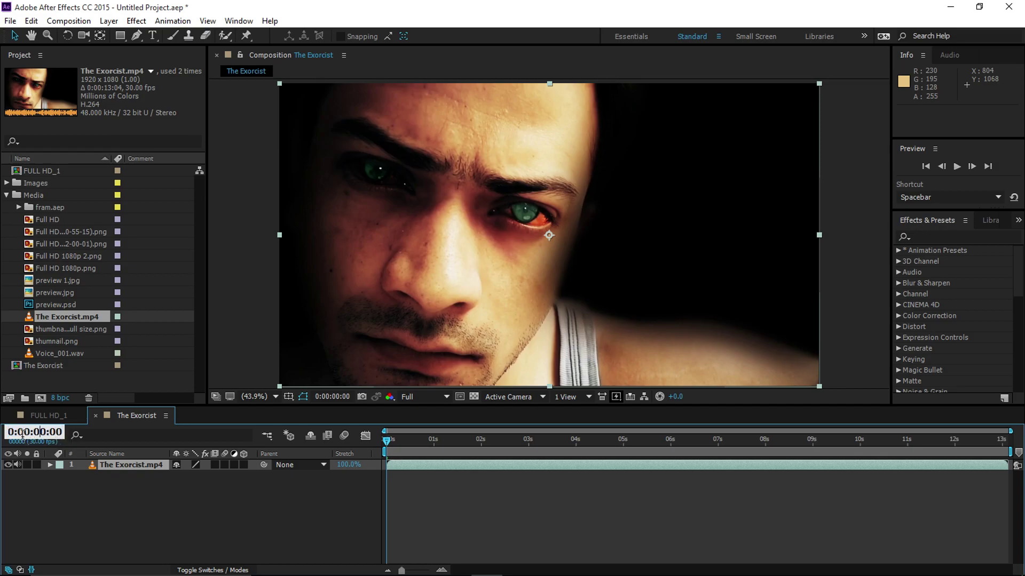
type("1")
key("Return")
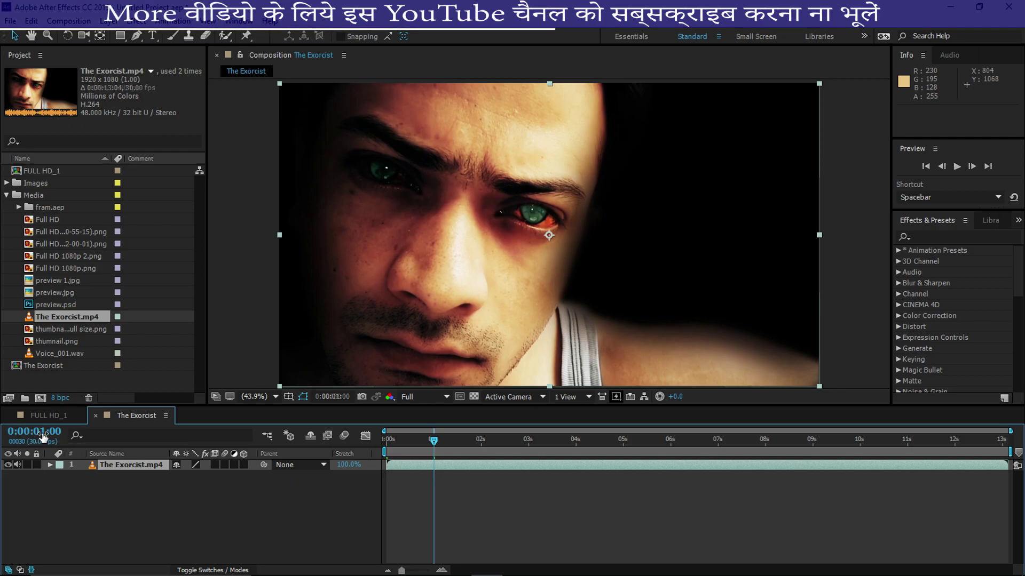
left_click(61, 438, "ctrl")
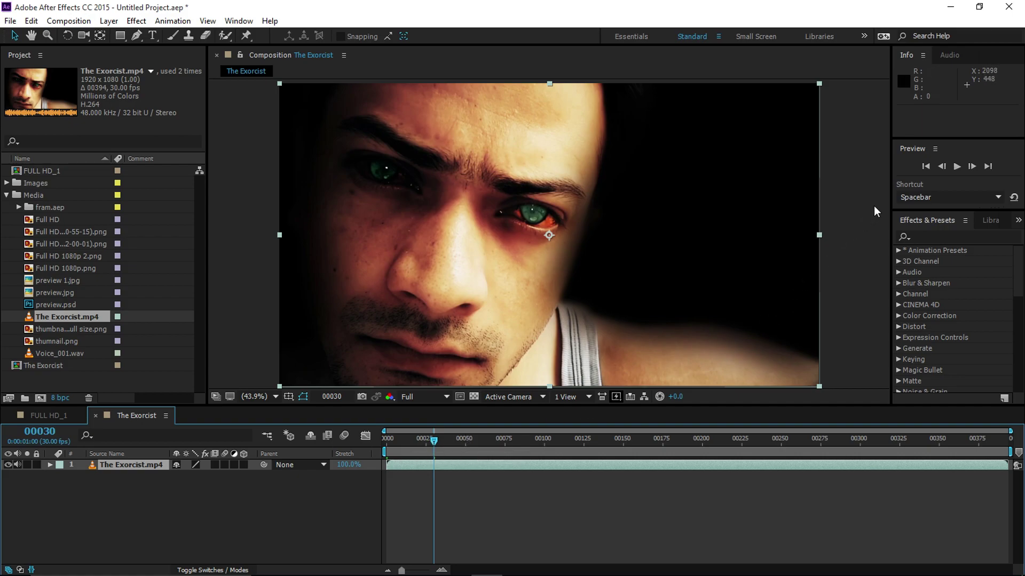
left_click_drag(921, 138, 924, 132)
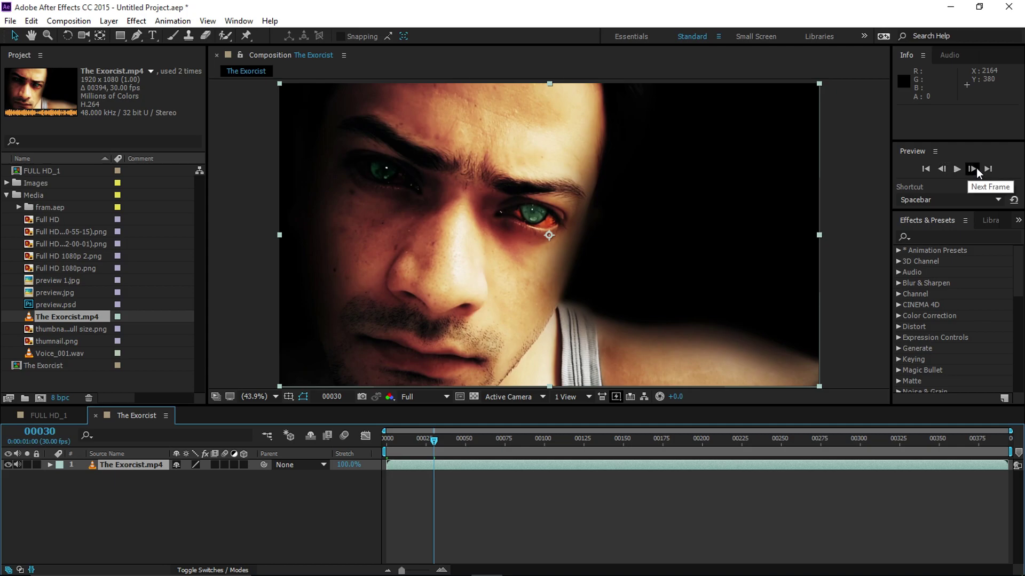
Step back frame by frame from 29 to 24 with the Preview buttons, then forward to 25.
left_click(942, 168)
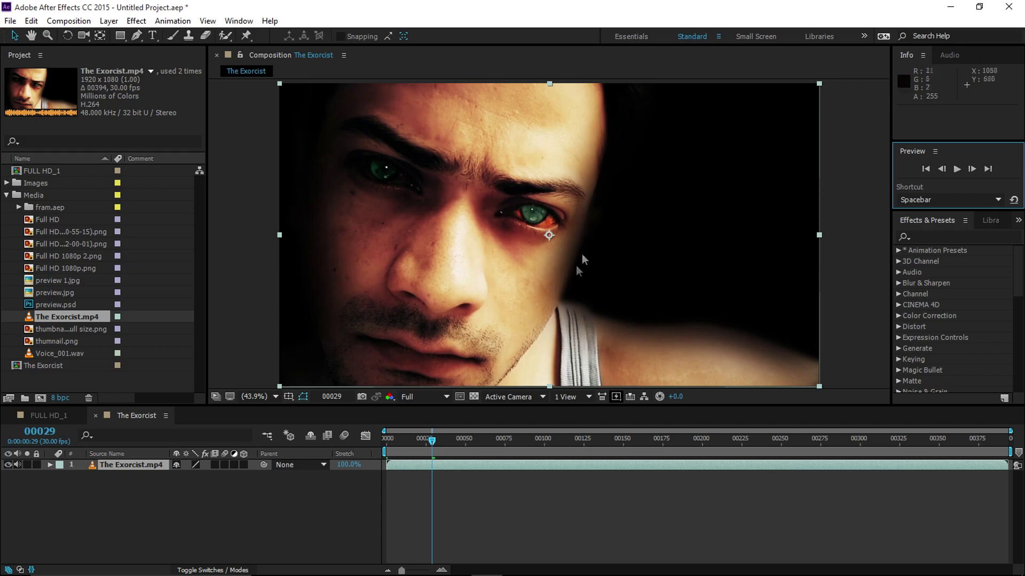
left_click(943, 171)
left_click(943, 171)
left_click(942, 169)
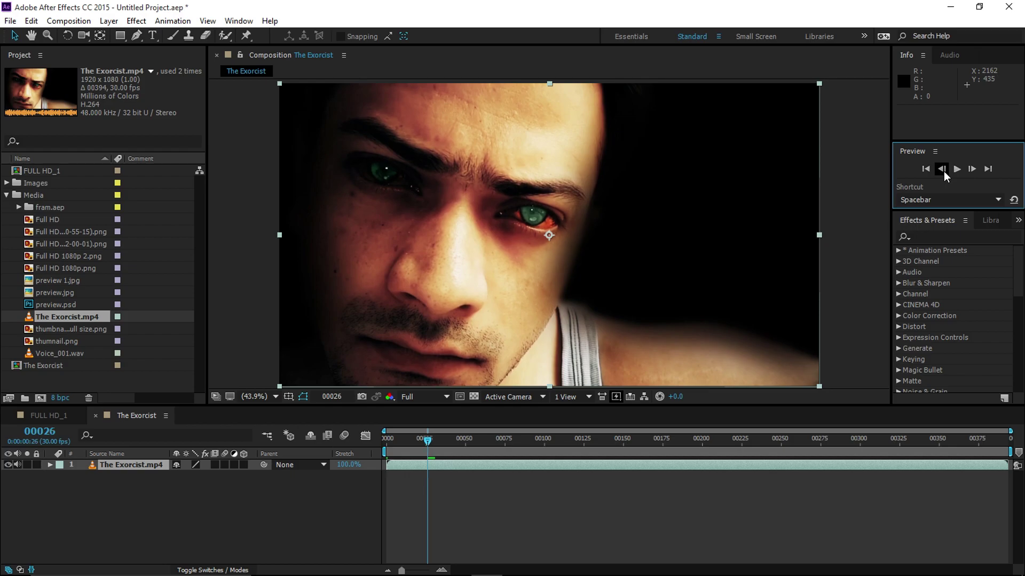
left_click(944, 171)
left_click(942, 170)
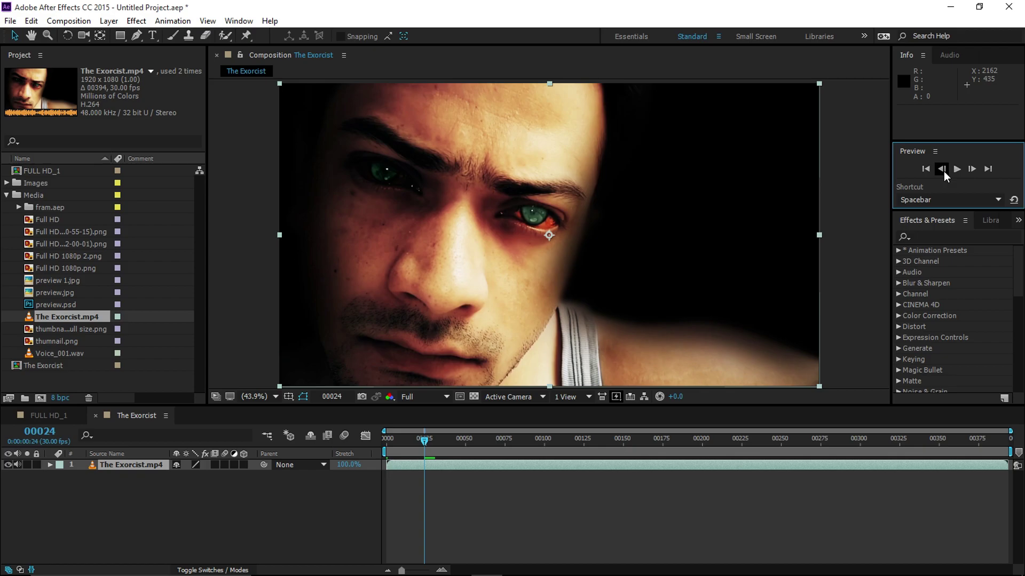
left_click(972, 171)
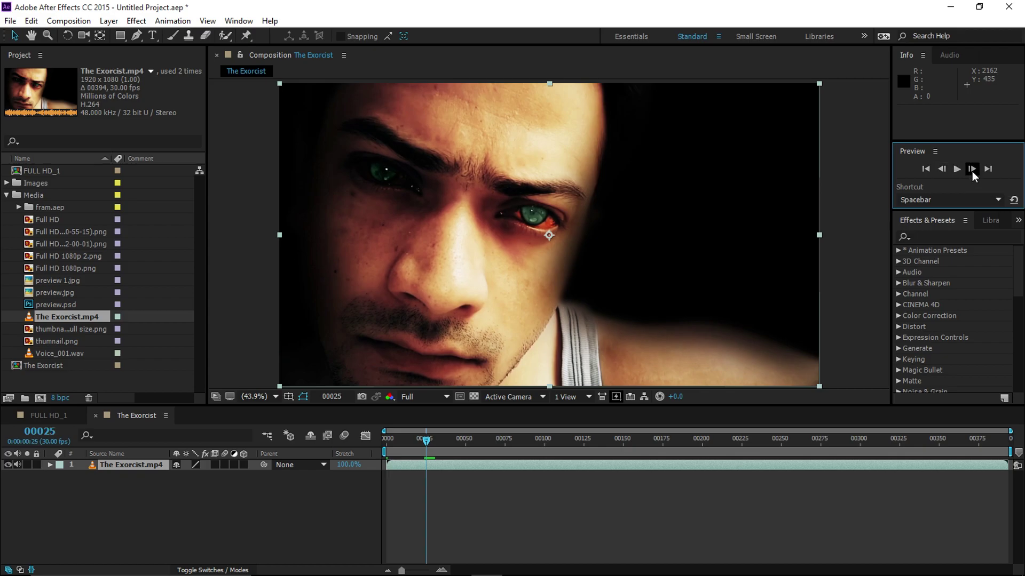
left_click(971, 171)
left_click(937, 169)
Check frames 24 and 26 with Page Up and Page Down, ending on frame 25.
key("Page_Up")
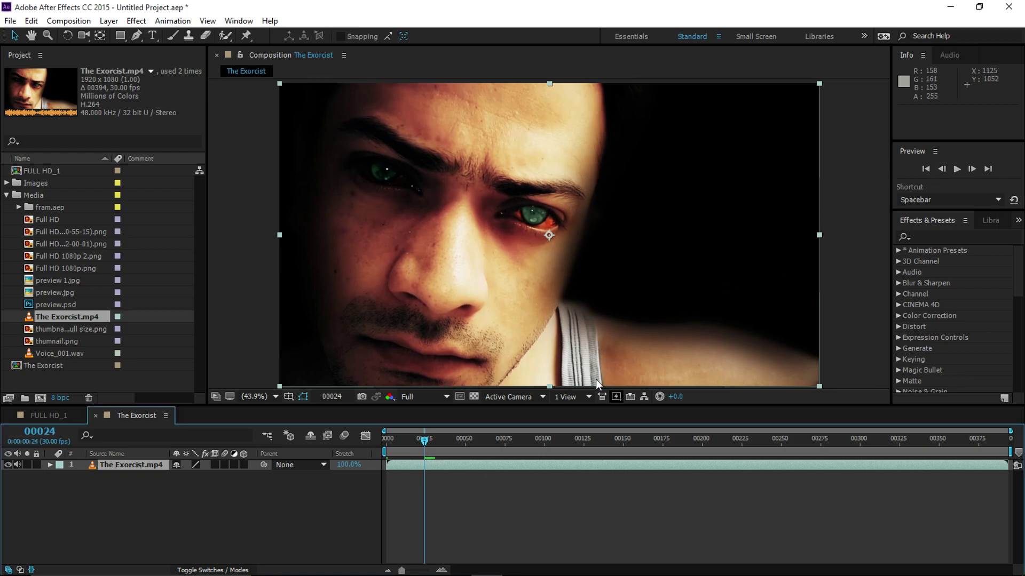
key("Page_Down")
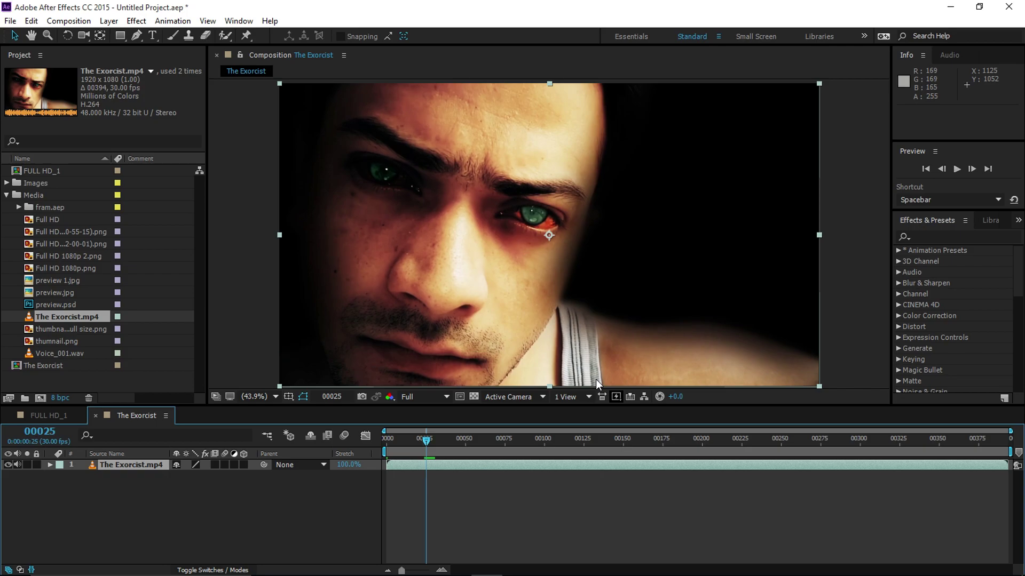
key("Page_Down")
key("Page_Up")
left_click(442, 569)
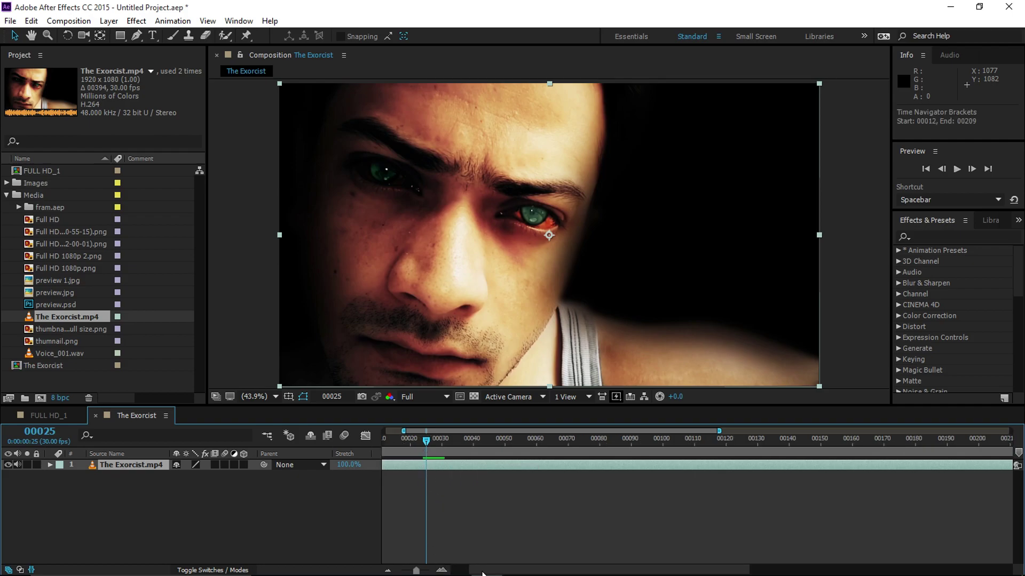
left_click(441, 570)
left_click(442, 570)
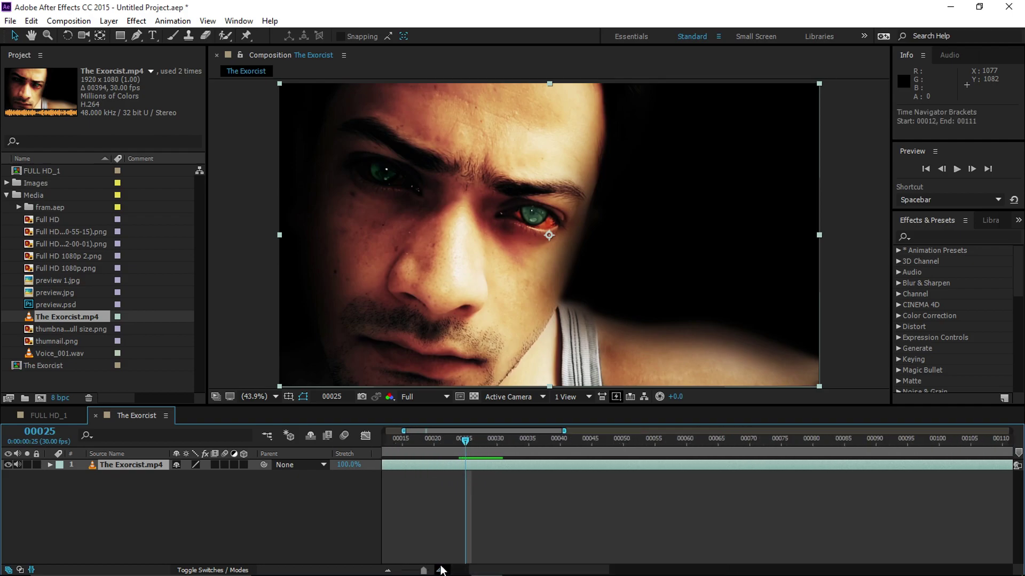
left_click(388, 570)
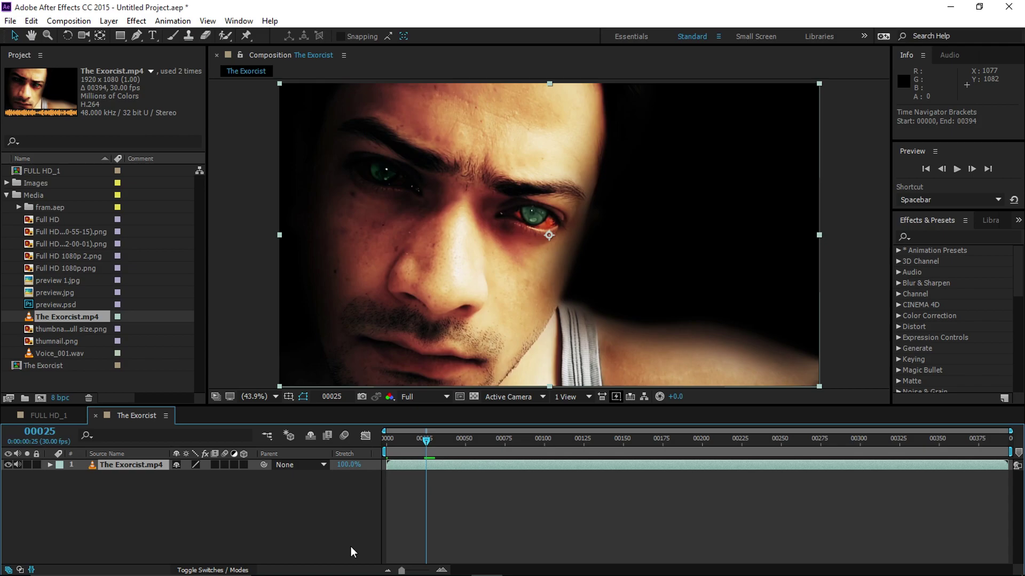
key("equal")
key("minus")
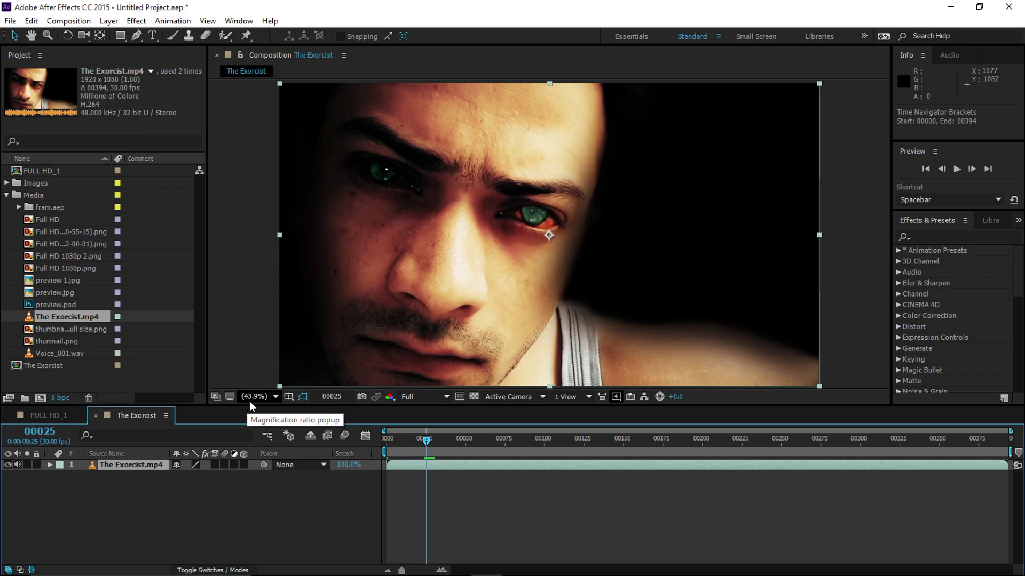
left_click(252, 399)
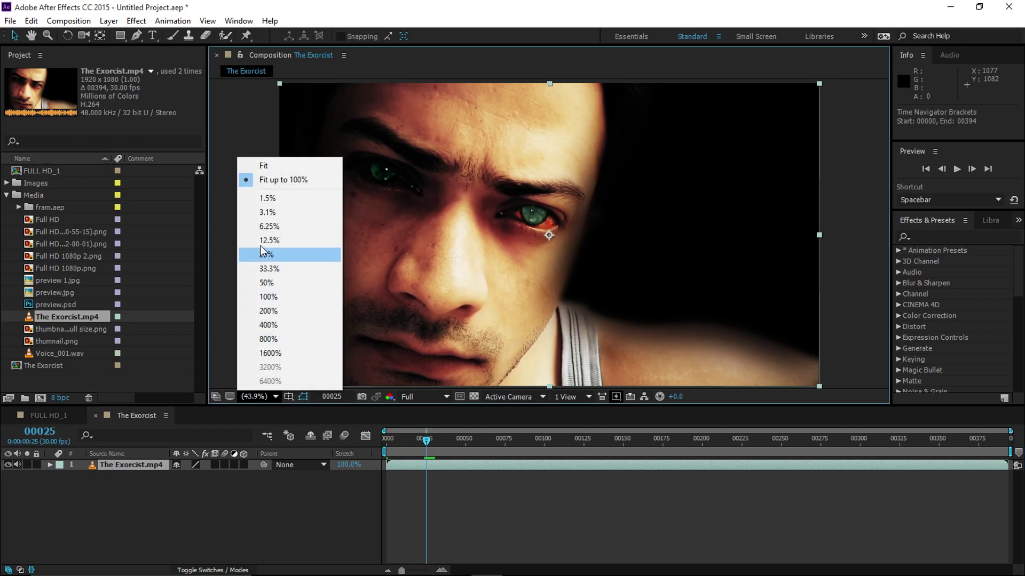
left_click(271, 204)
left_click(274, 397)
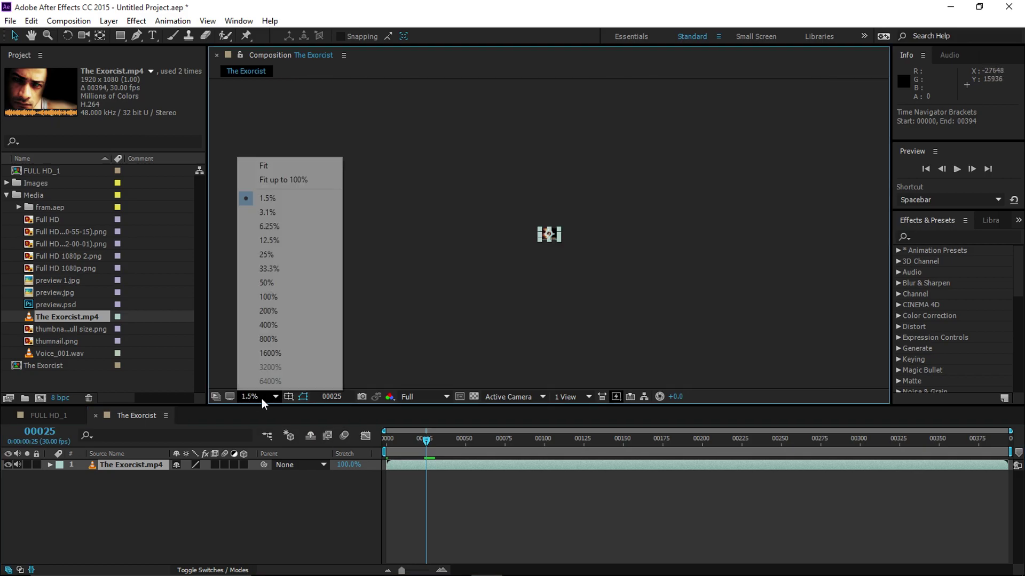
left_click(266, 268)
left_click(254, 398)
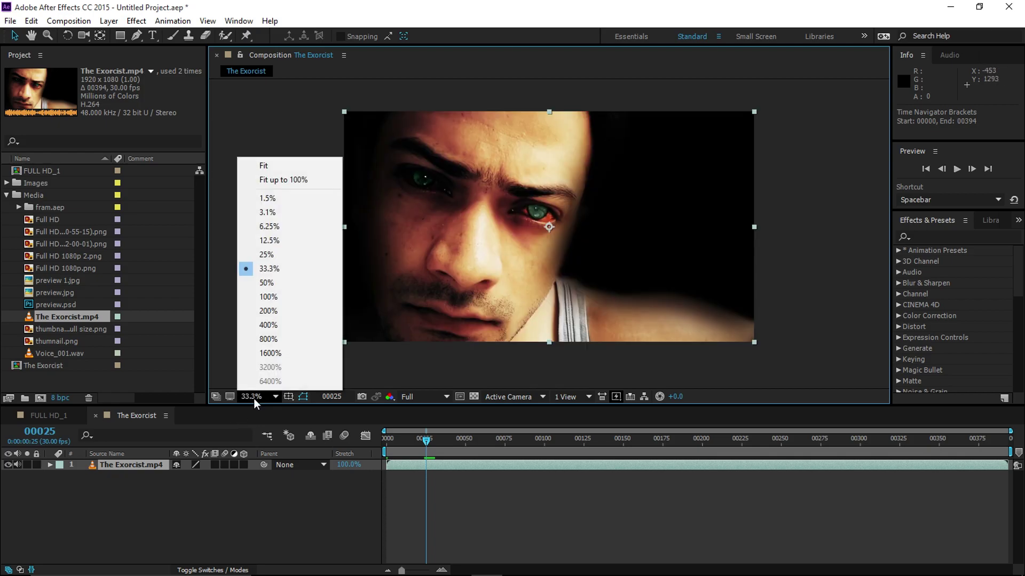
left_click(268, 311)
left_click(262, 397)
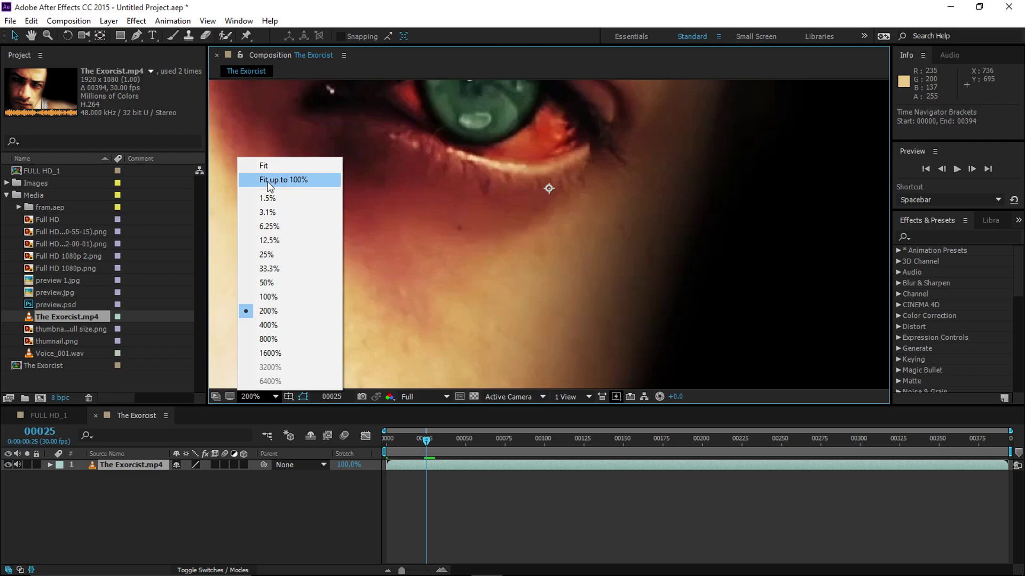
left_click(288, 180)
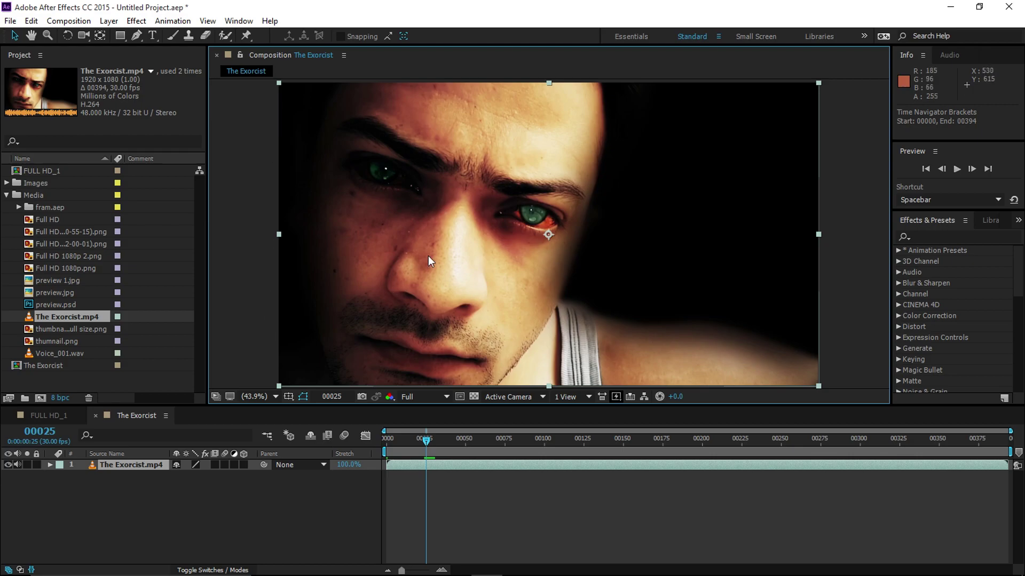
Zoom the composition view in and out with the scroll wheel.
scroll(479, 229, "up", 5)
scroll(479, 229, "down", 7)
scroll(479, 230, "up", 2)
scroll(480, 231, "down", 2)
scroll(480, 231, "down", 2)
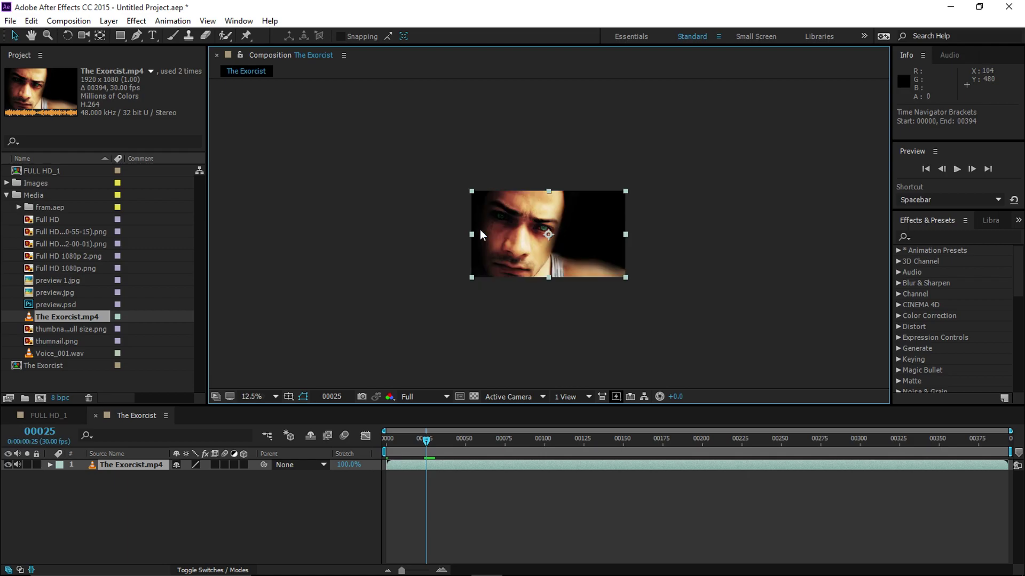
scroll(480, 231, "up", 6)
scroll(479, 230, "down", 2)
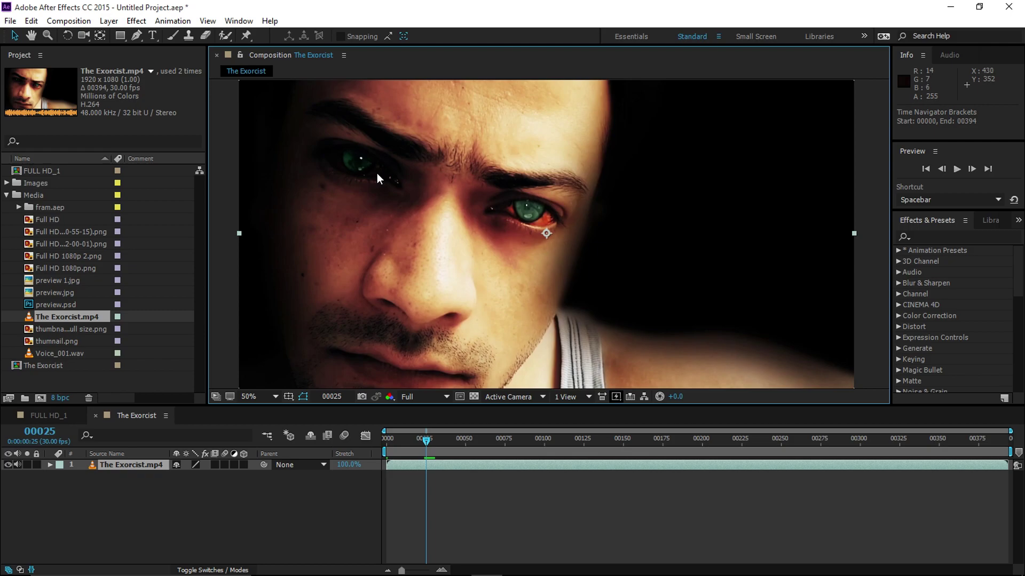
scroll(376, 174, "up", 5)
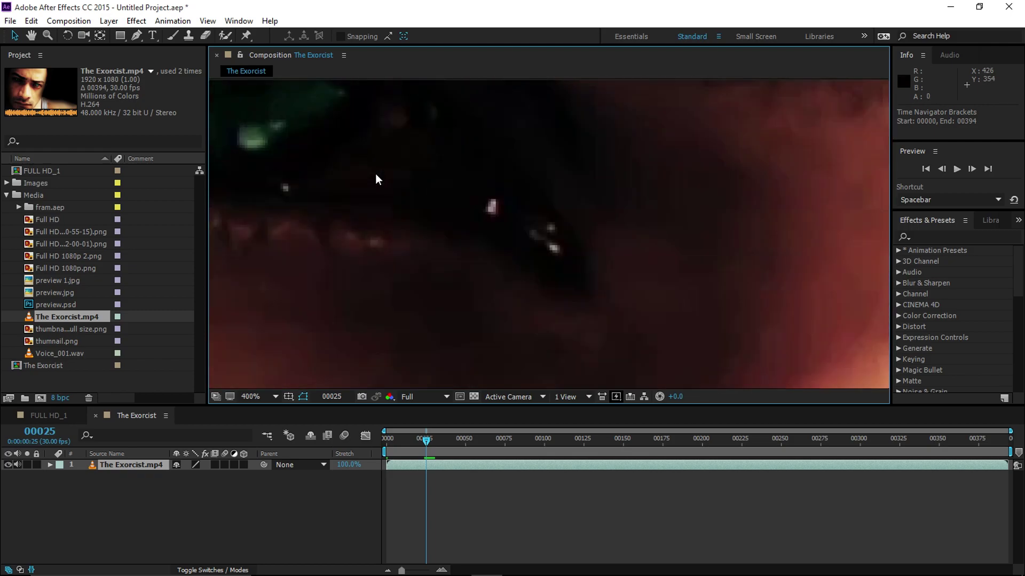
scroll(375, 174, "down", 3)
scroll(486, 213, "down", 3)
scroll(491, 213, "up", 2)
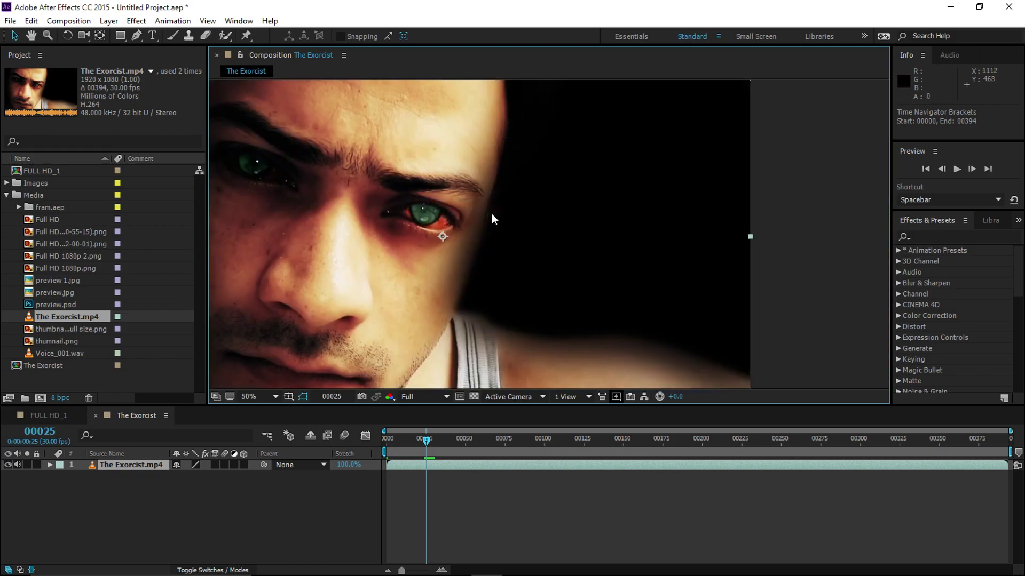
scroll(492, 214, "up", 2)
scroll(492, 213, "down", 3)
scroll(283, 187, "down", 4)
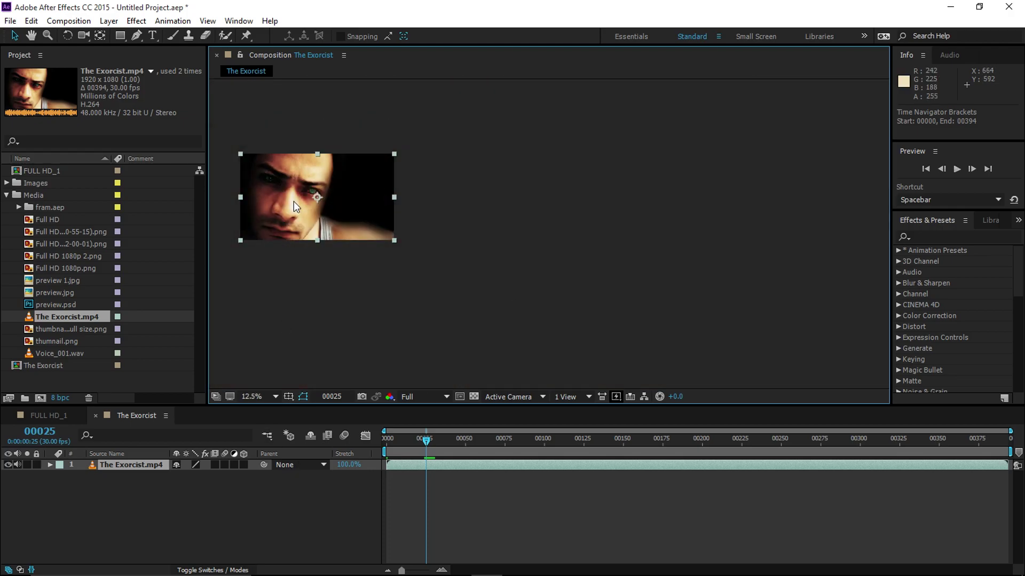
Pan the face image in the view, then set magnification to Fit up to 100%.
left_click_drag(291, 201, 415, 236)
scroll(415, 236, "up", 4)
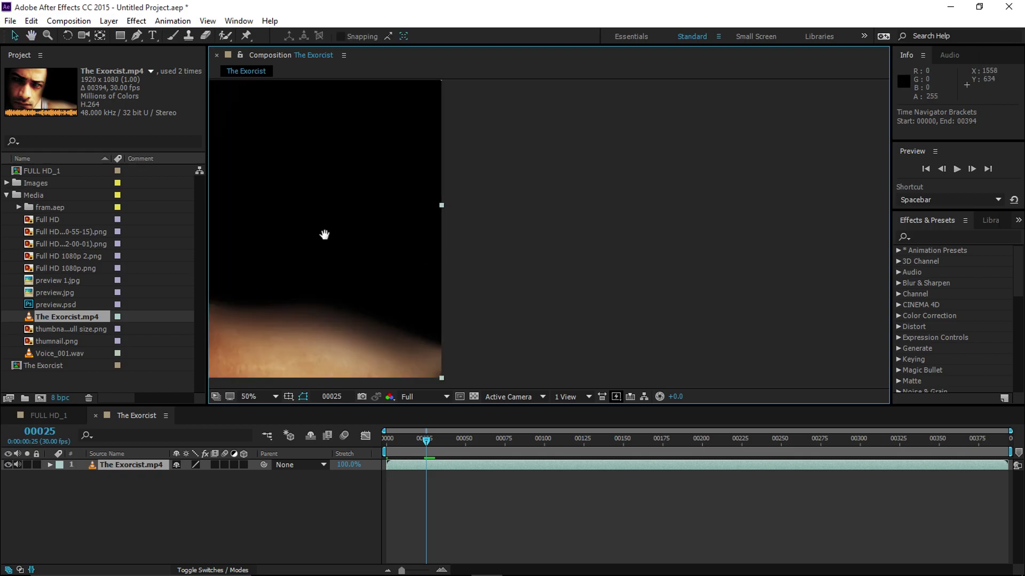
left_click_drag(325, 235, 736, 234)
scroll(419, 222, "up", 2)
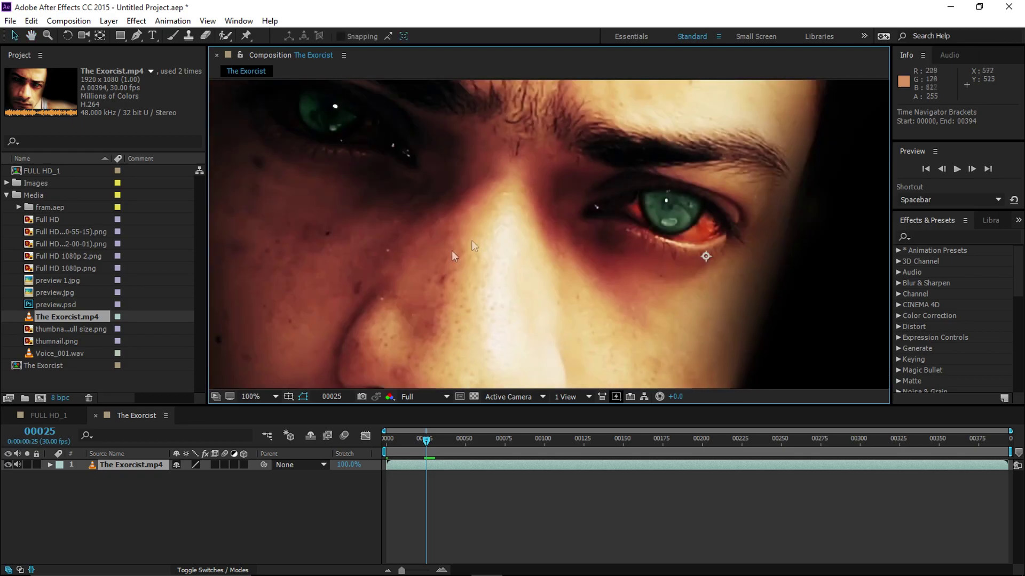
left_click(254, 396)
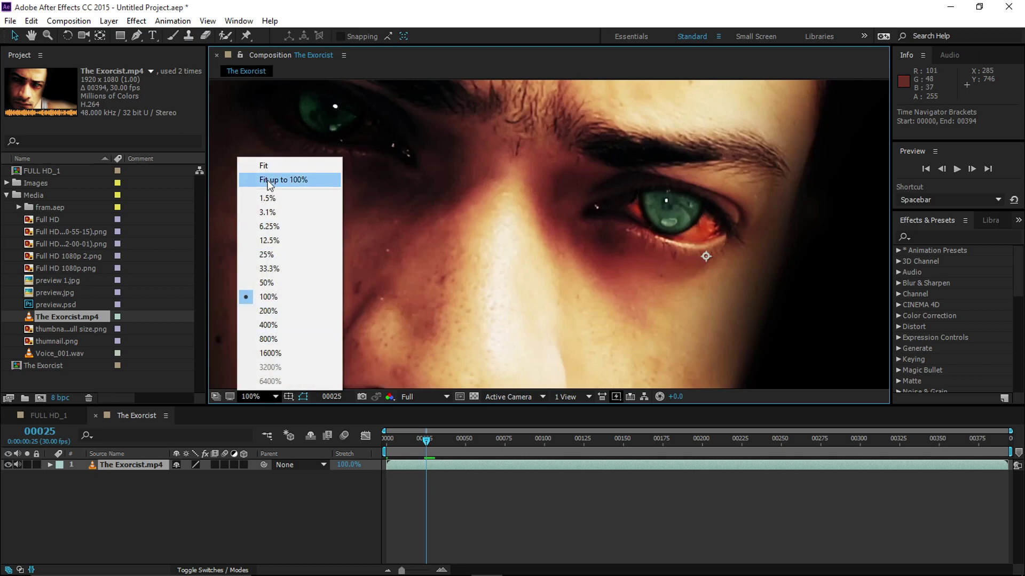
left_click(268, 180)
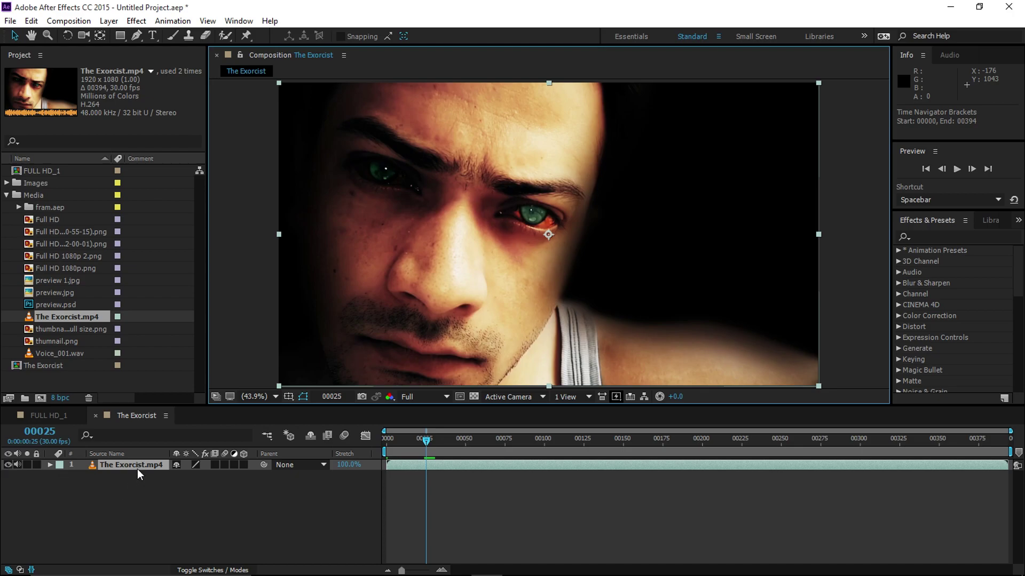
left_click(7, 465)
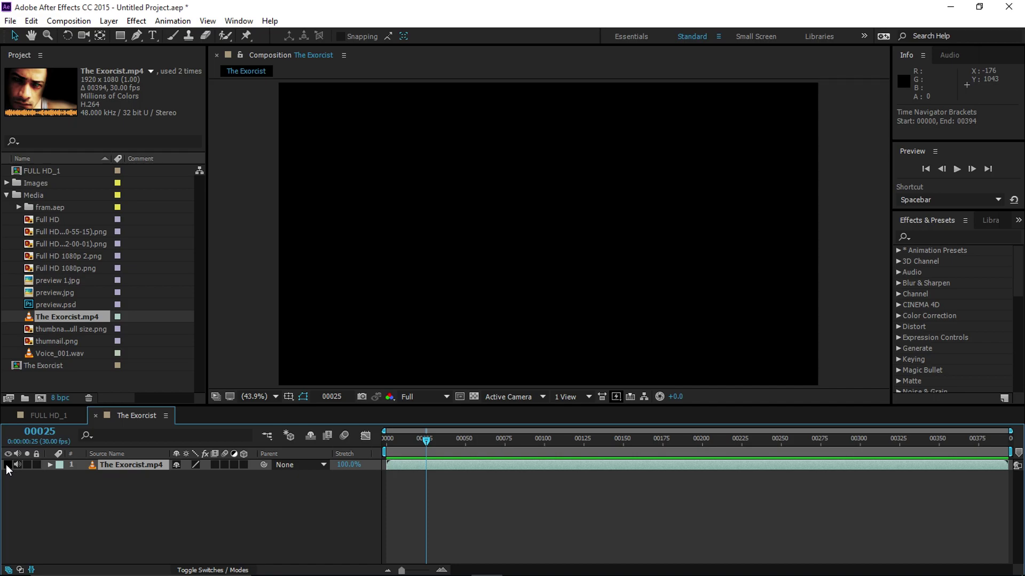
left_click(7, 466)
left_click(8, 465)
left_click(7, 465)
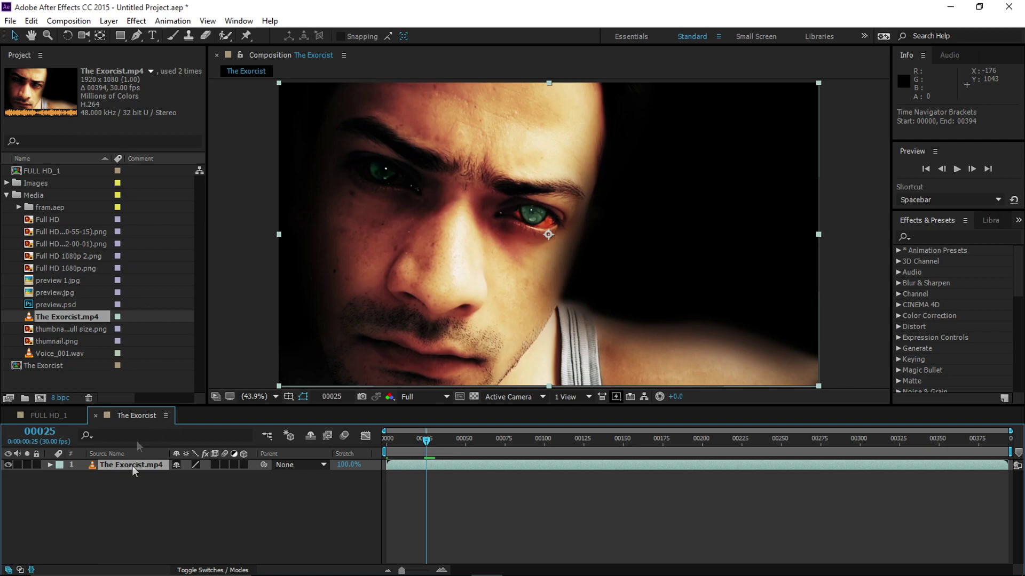
Add the butterfly PNG to The Exorcist and toggle Solo on each layer.
mouse_move(56, 232)
left_mouse_down()
mouse_move(118, 441)
mouse_move(109, 463)
left_mouse_up()
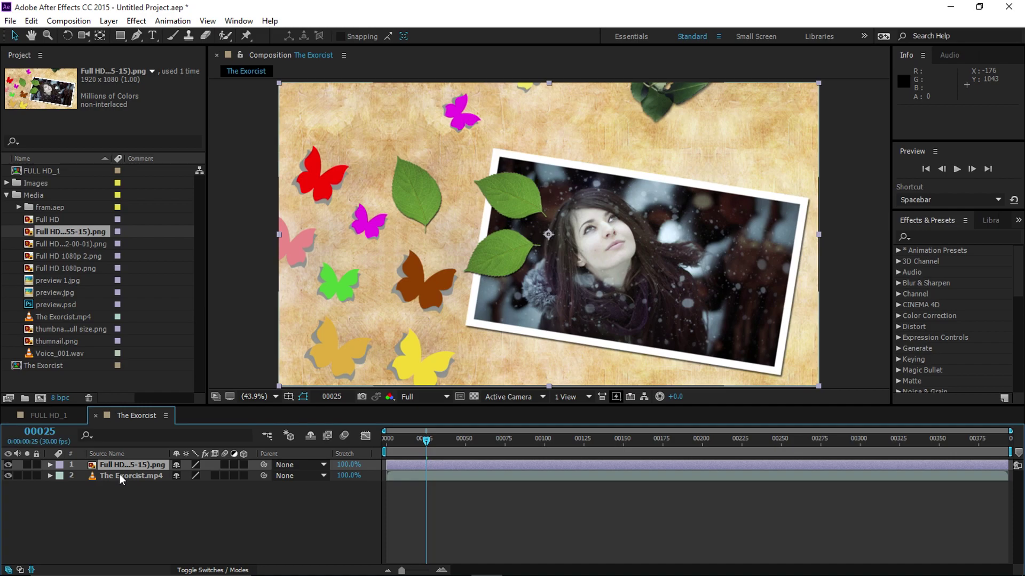
left_click(104, 476)
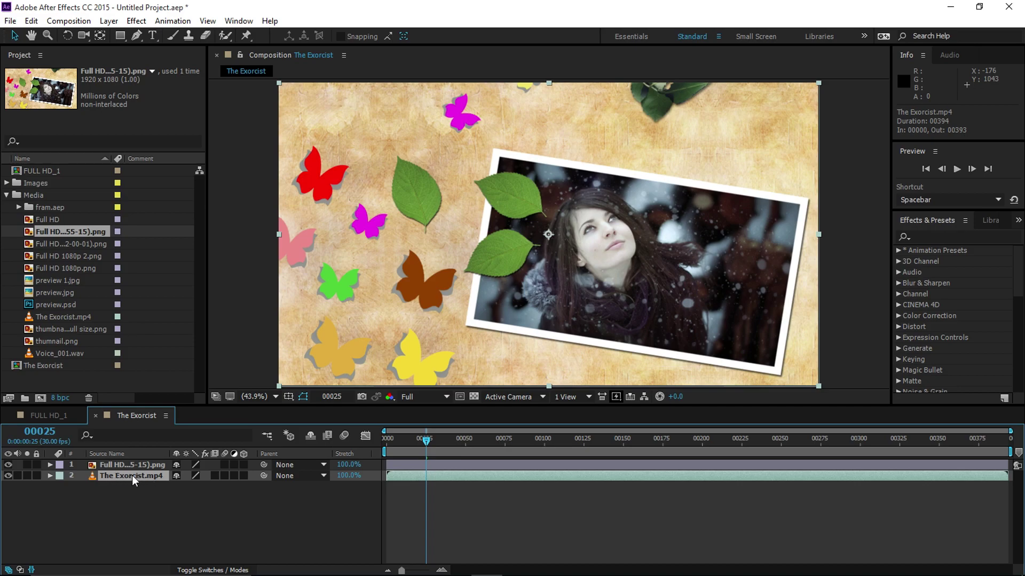
left_click(28, 476)
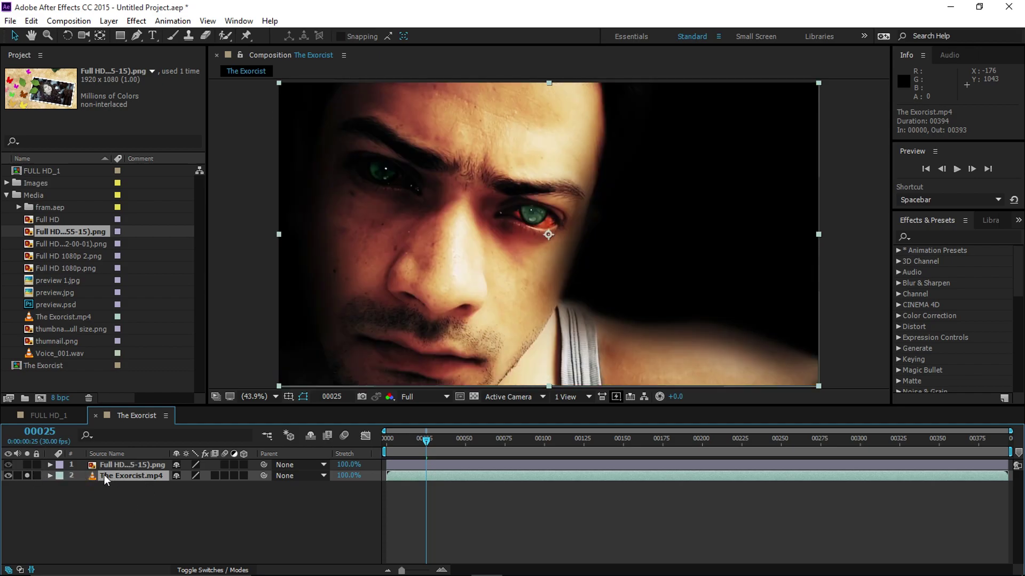
left_click(28, 475)
left_click(28, 465)
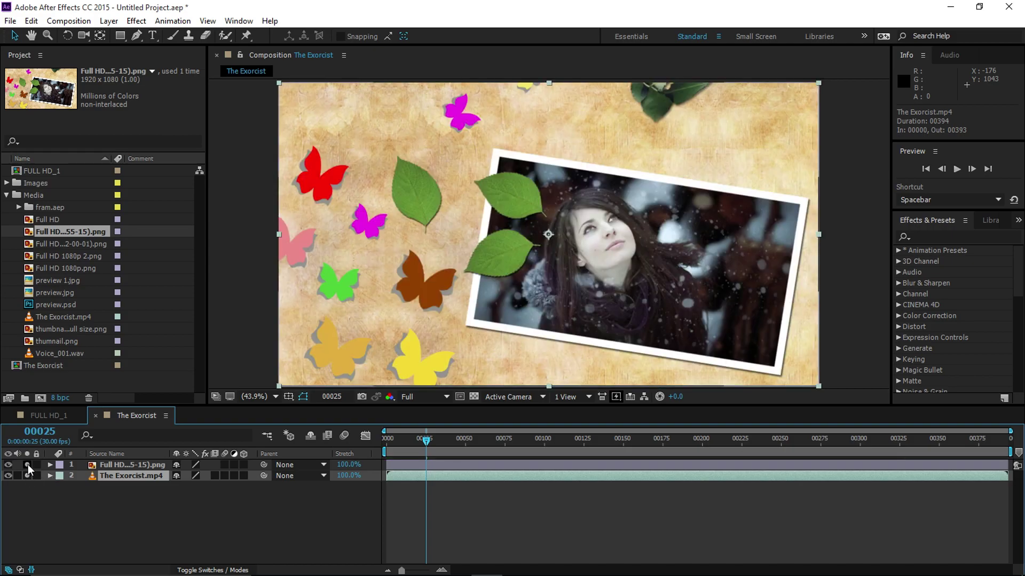
left_click(55, 466)
left_click(158, 475)
Lock The Exorcist.mp4 layer and delete the butterfly photo layer.
left_click(26, 465)
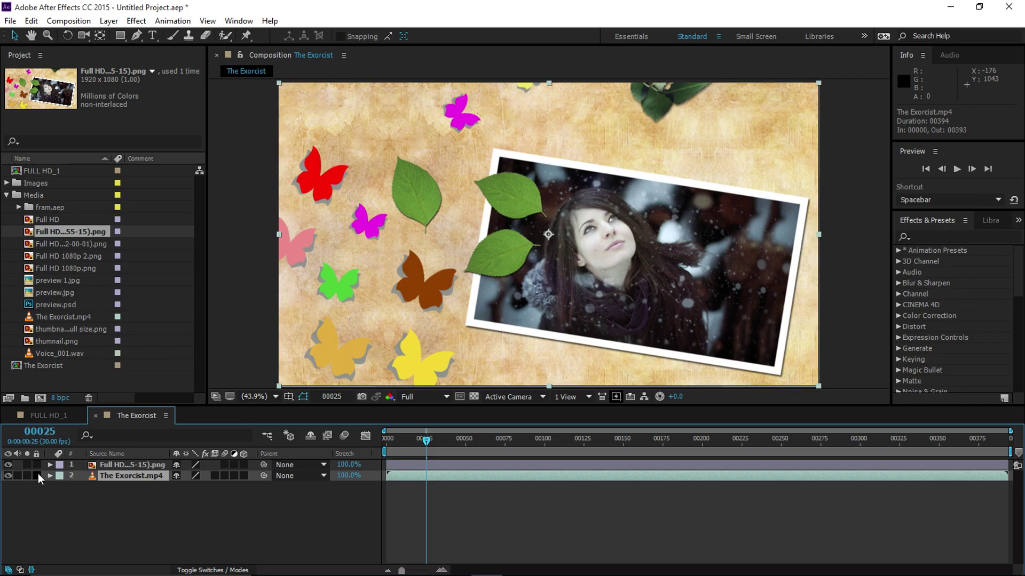
left_click(36, 474)
left_click(118, 463)
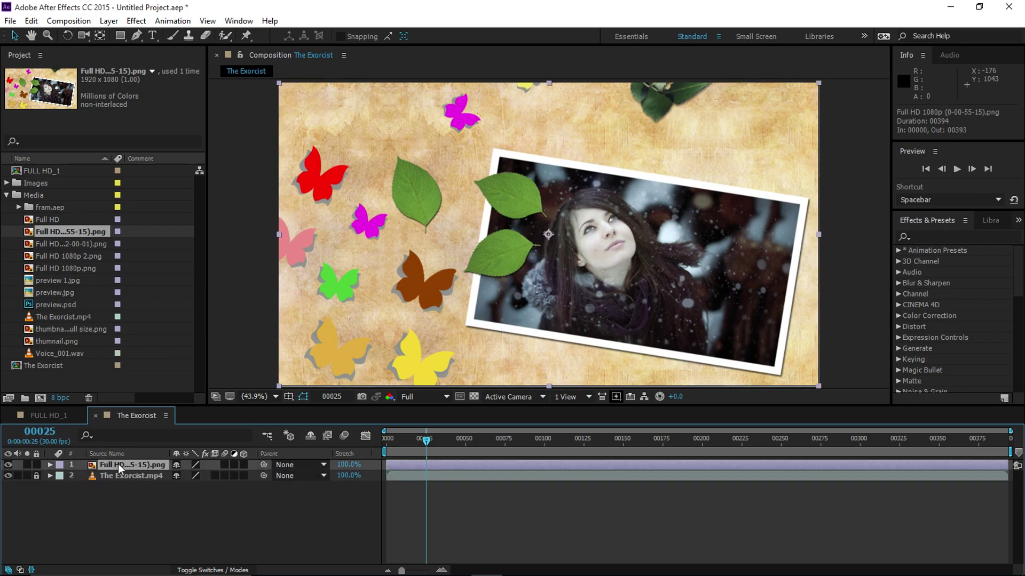
key("Delete")
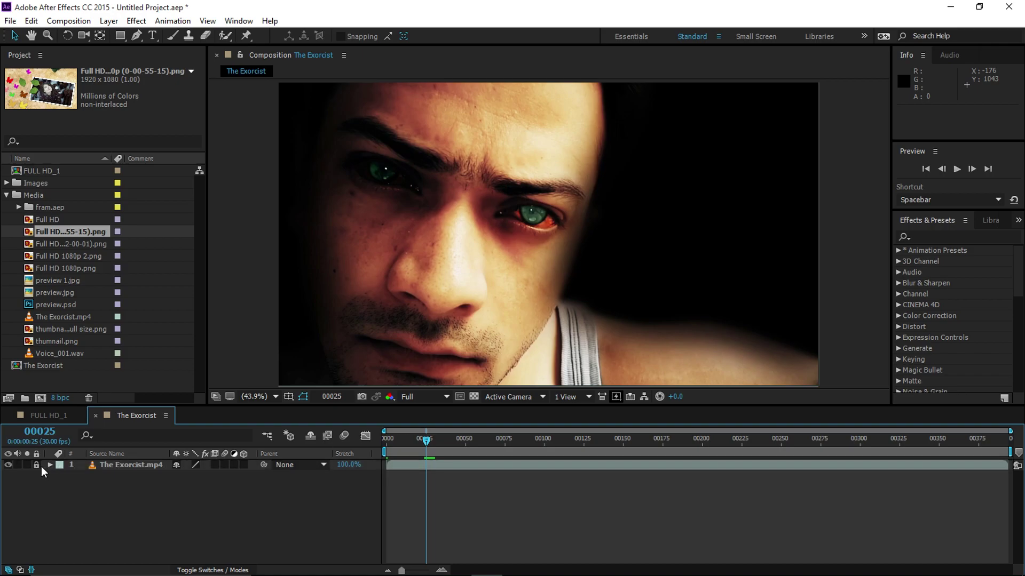
Marquee-drag in the Composition viewer to confirm the locked layer can't be selected.
left_click_drag(467, 194, 387, 290)
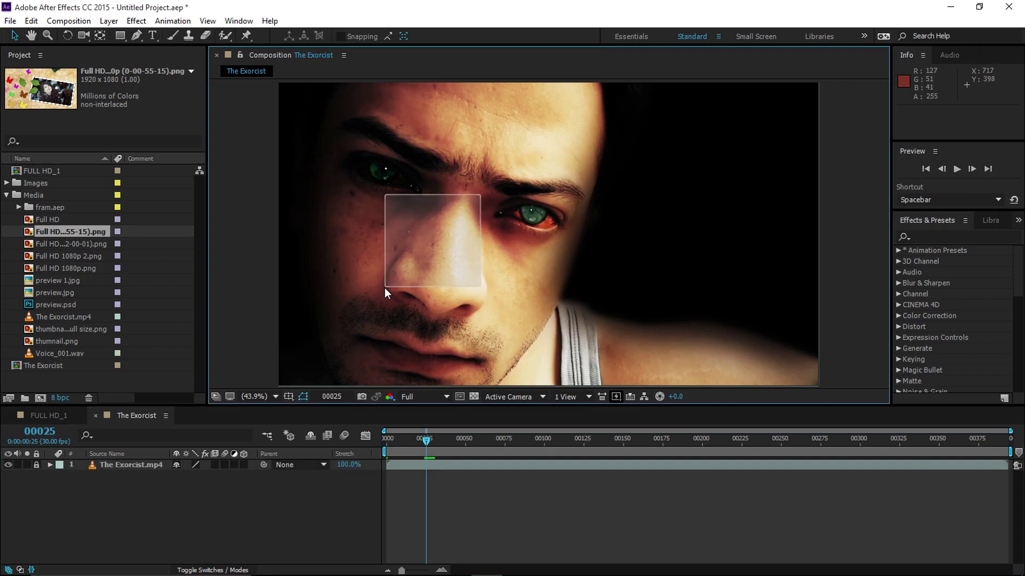
left_click_drag(523, 222, 370, 322)
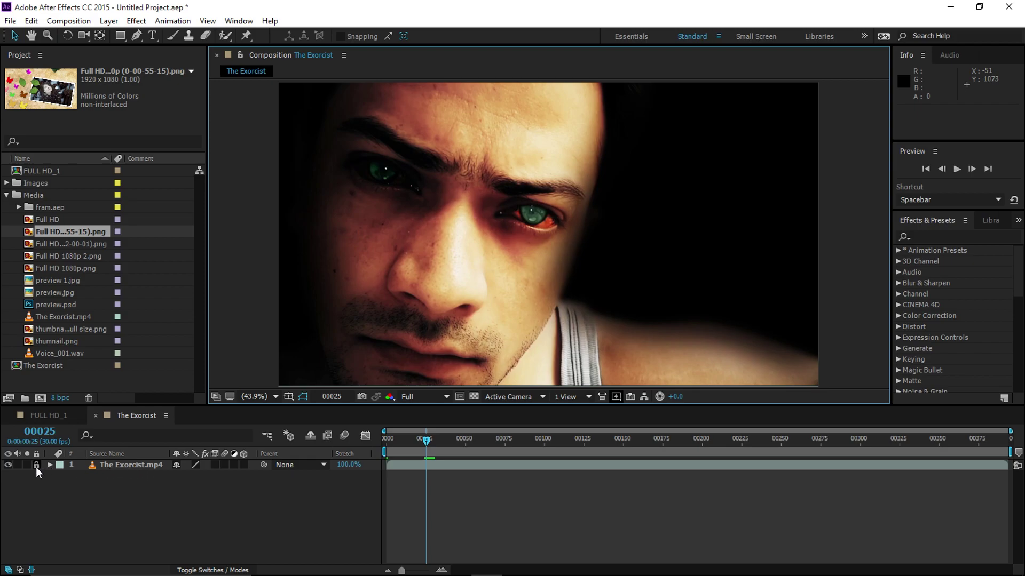
left_click(136, 469)
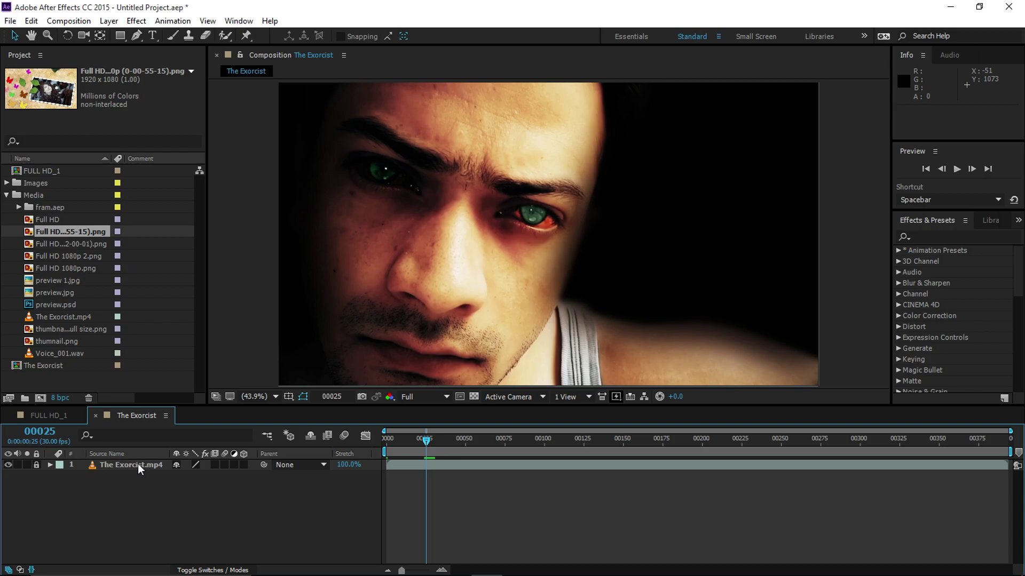
left_click_drag(448, 237, 349, 314)
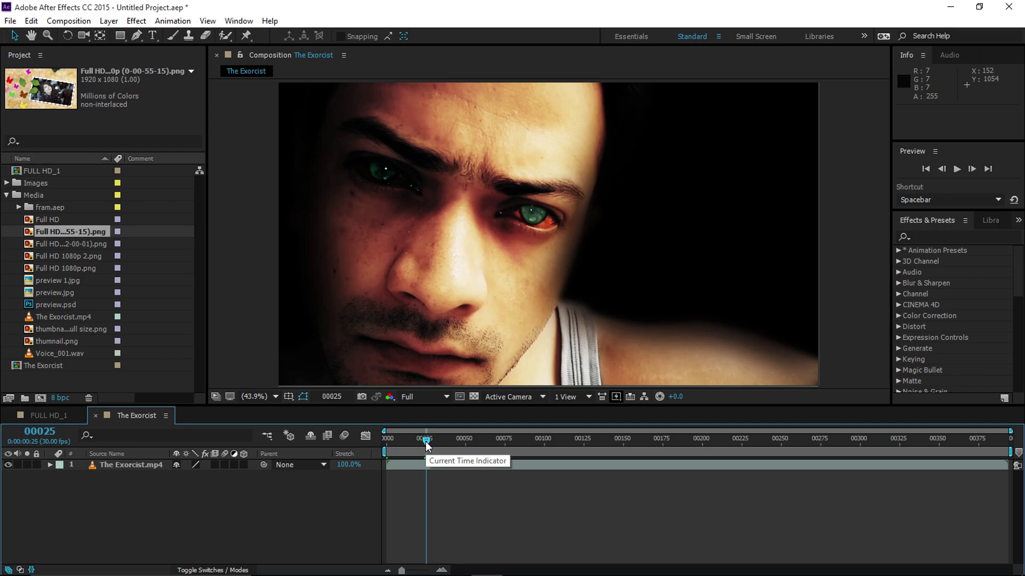
Switch the time display to timecode, move to 0:00:01:09, and take a snapshot.
left_click_drag(426, 443, 508, 449)
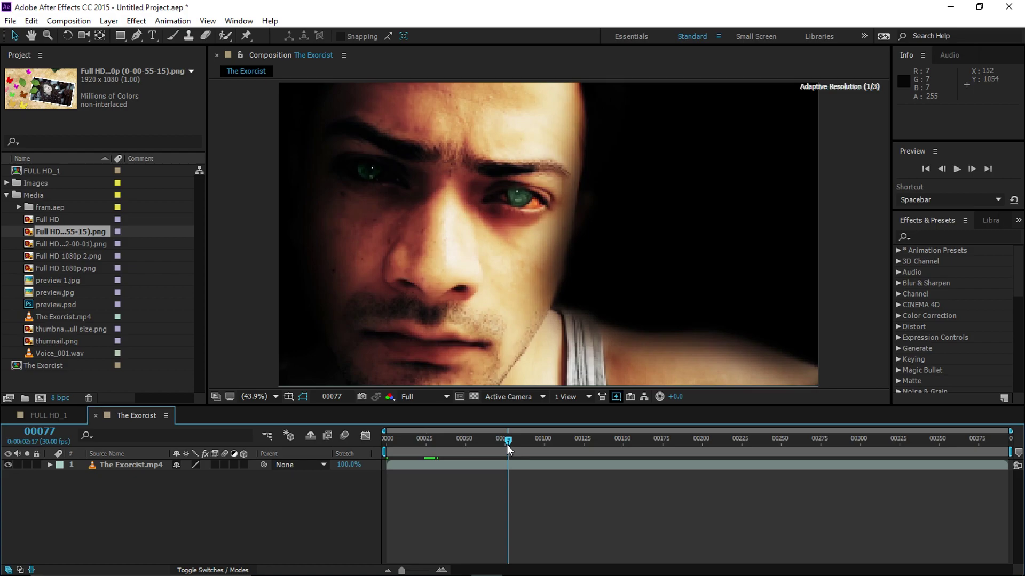
mouse_move(506, 444)
left_mouse_down()
mouse_move(376, 444)
mouse_move(429, 441)
left_mouse_up()
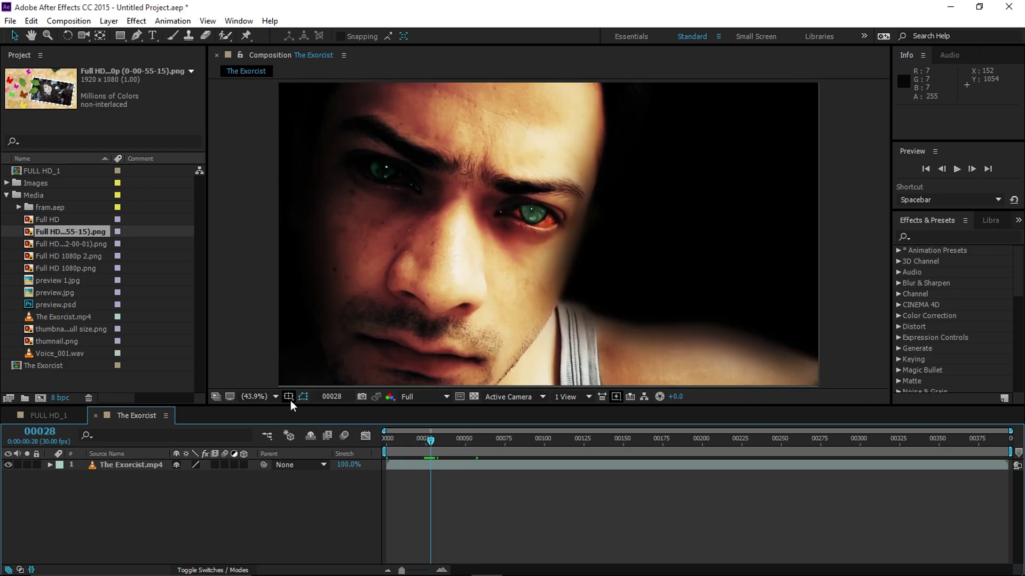
left_click(46, 440, "ctrl")
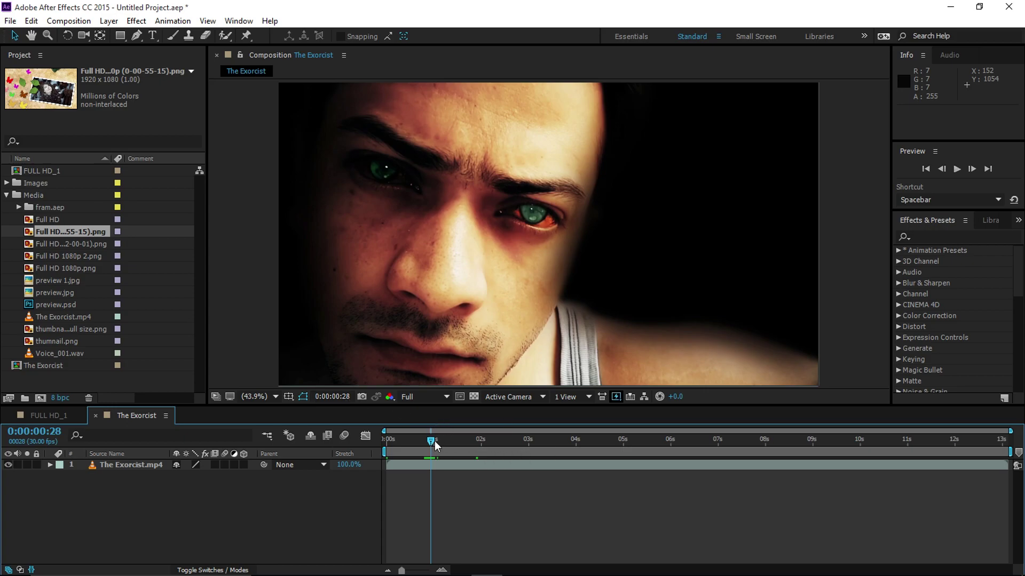
left_click_drag(434, 441, 448, 442)
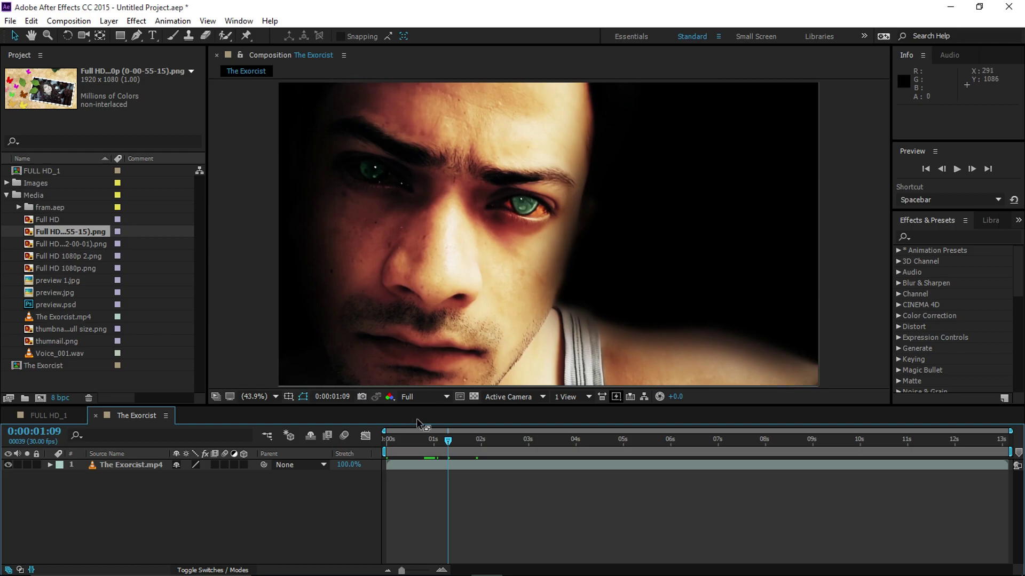
left_click(362, 396)
Return the current time to 0:00:00:00.
left_click_drag(443, 439, 380, 447)
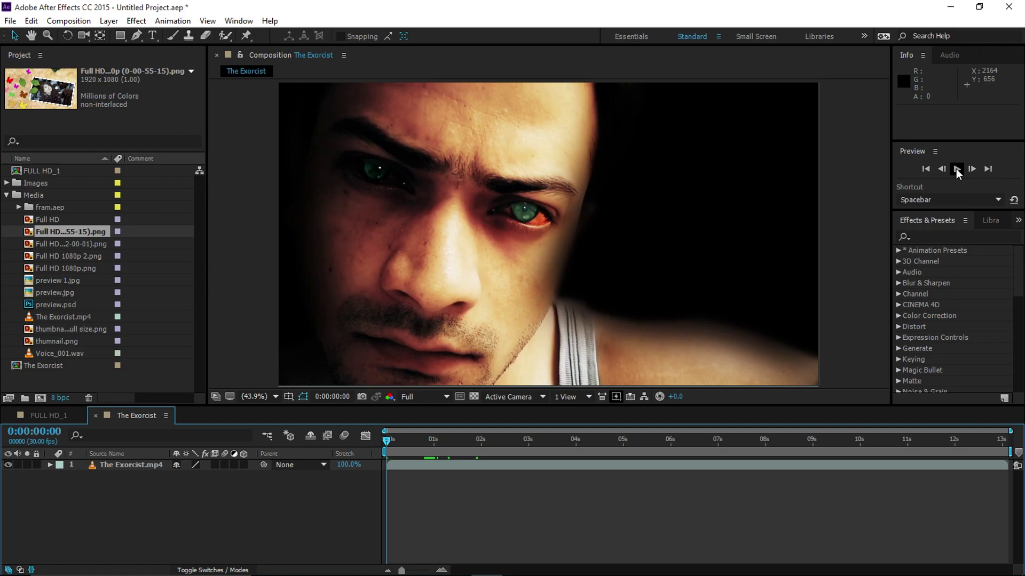
Play a preview of The Exorcist composition and stop it at 0:00:00:24.
left_click(955, 169)
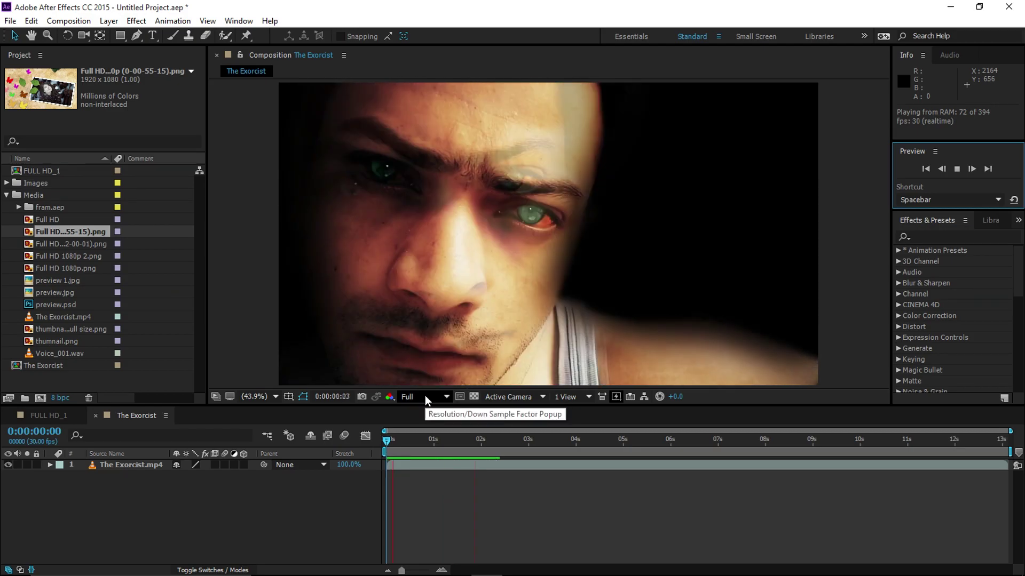
left_click(424, 439)
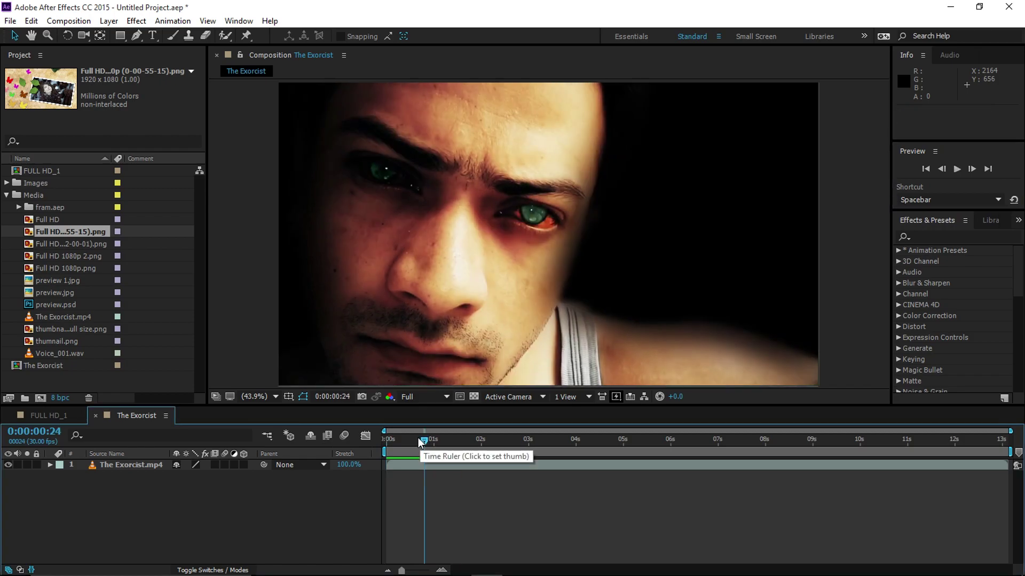
Go to the first frame, set preview resolution to Half, and cache a full-length preview.
left_click(387, 439)
left_click(384, 440)
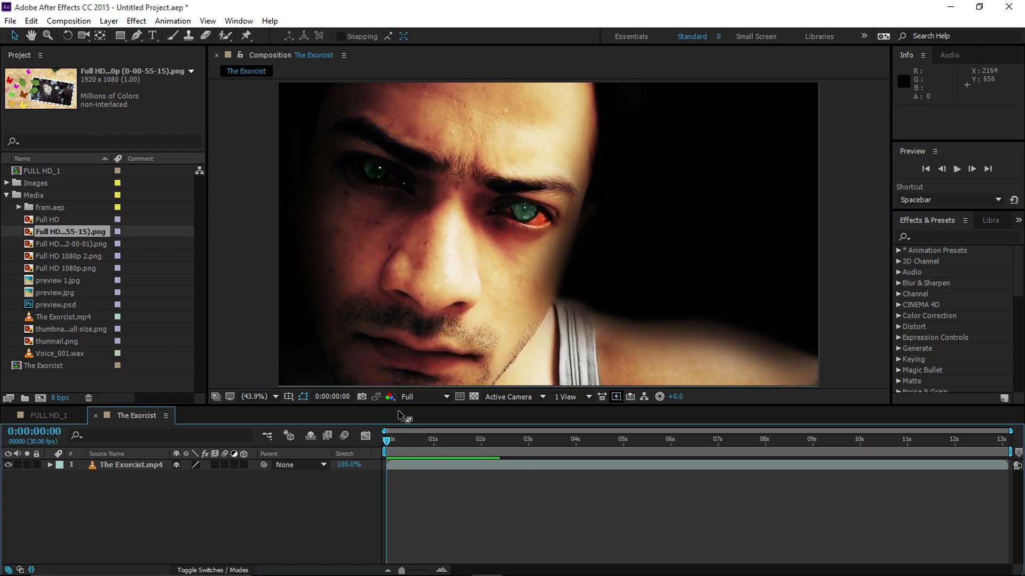
left_click(415, 396)
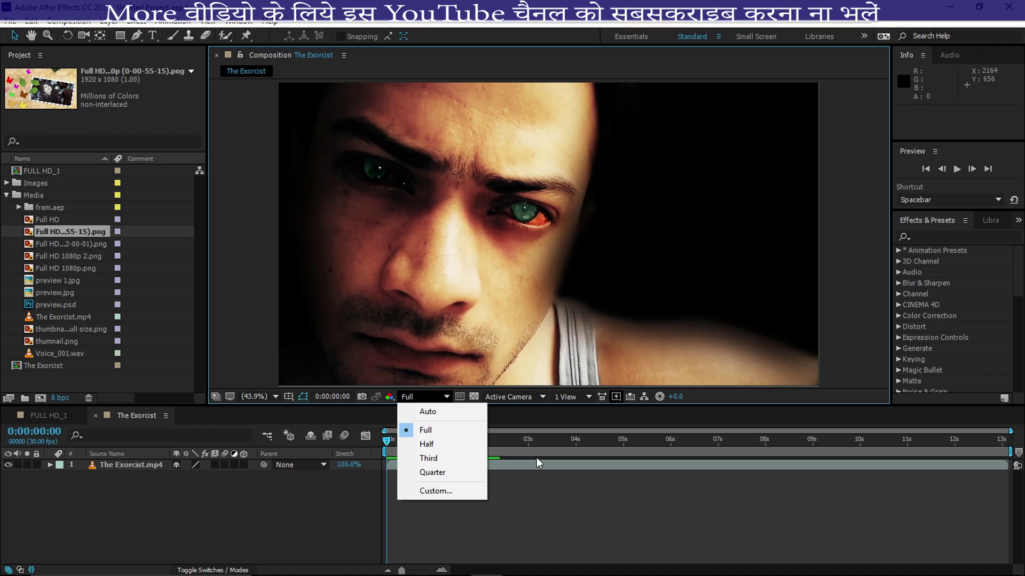
left_click(435, 445)
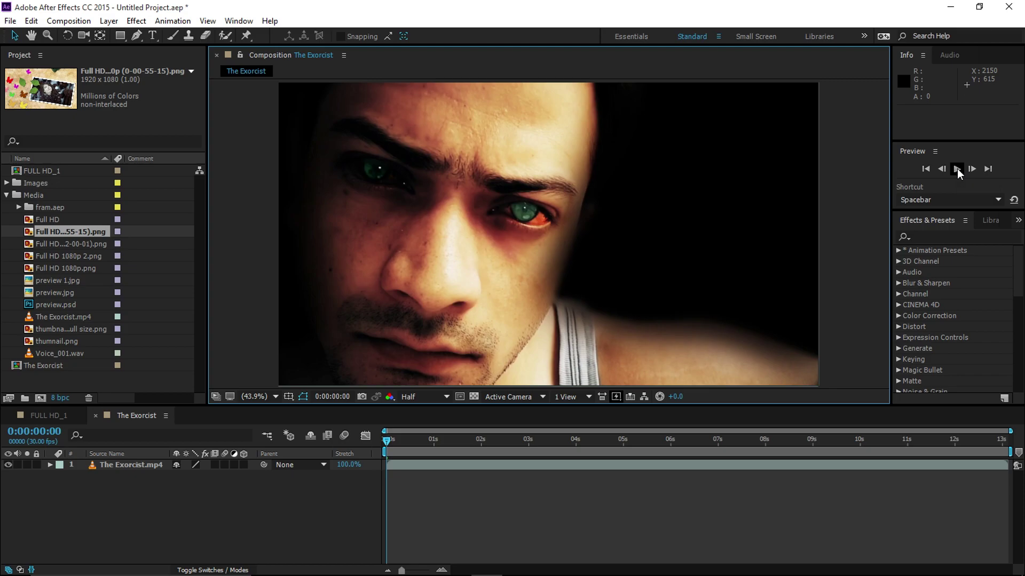
left_click(956, 168)
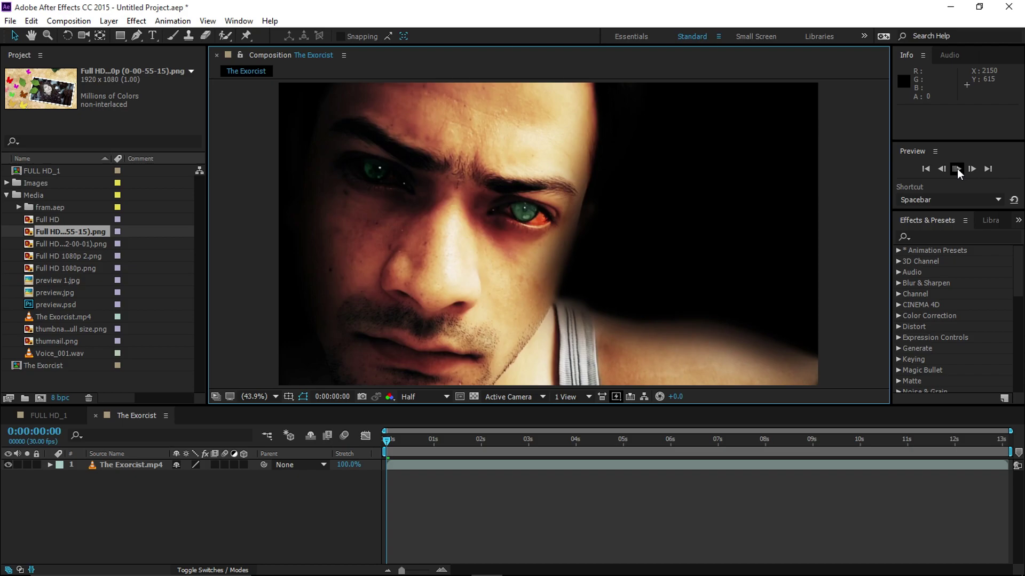
left_click(956, 169)
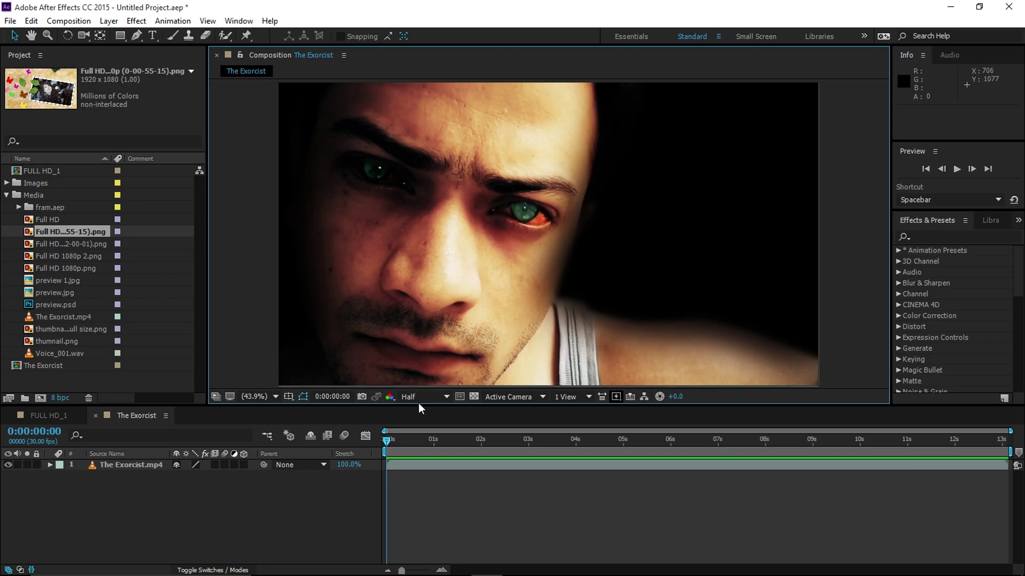
Toggle the region of interest on and off, then hide The Exorcist.mp4 layer.
left_click(459, 401)
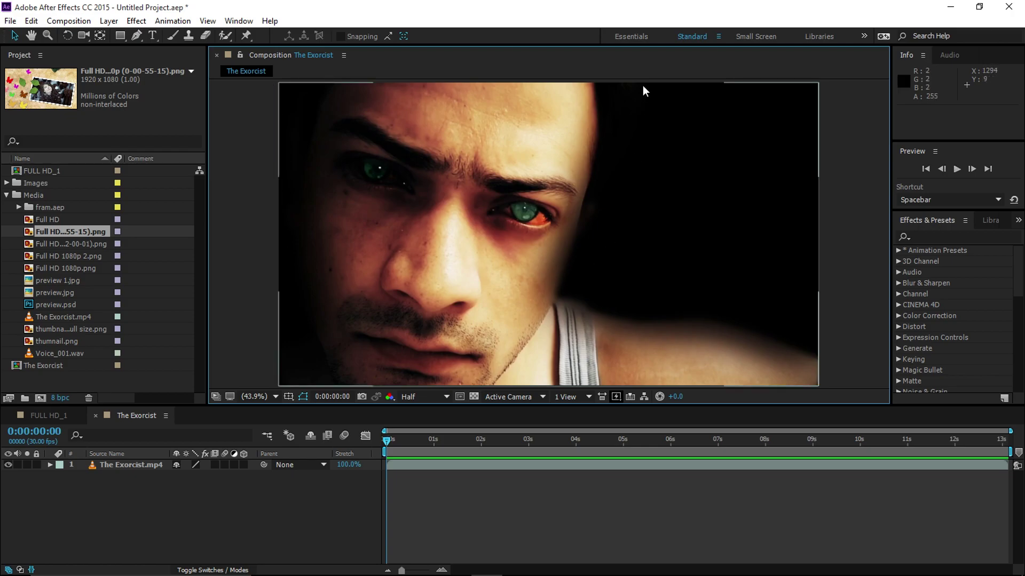
left_click(459, 396)
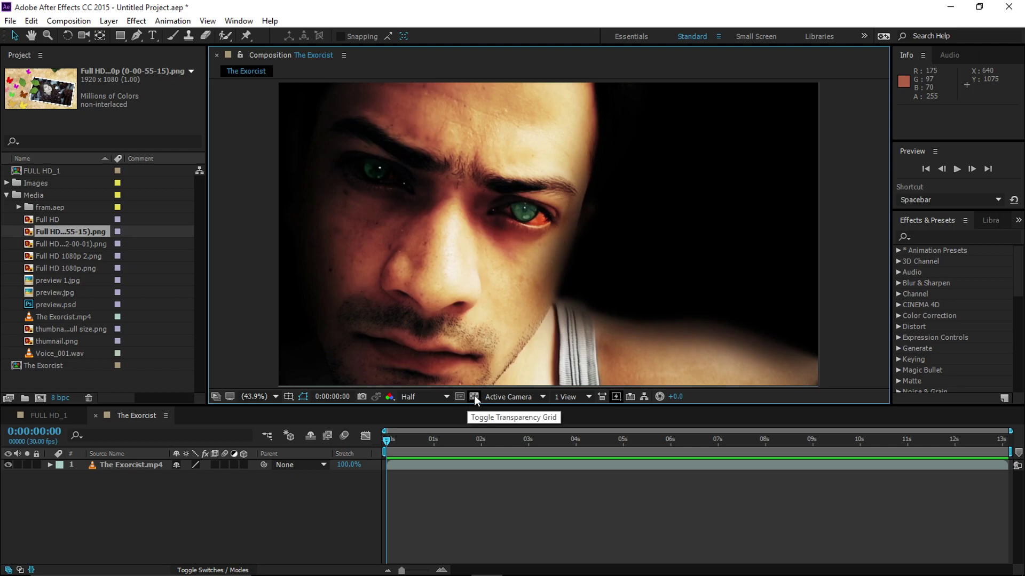
left_click(8, 465)
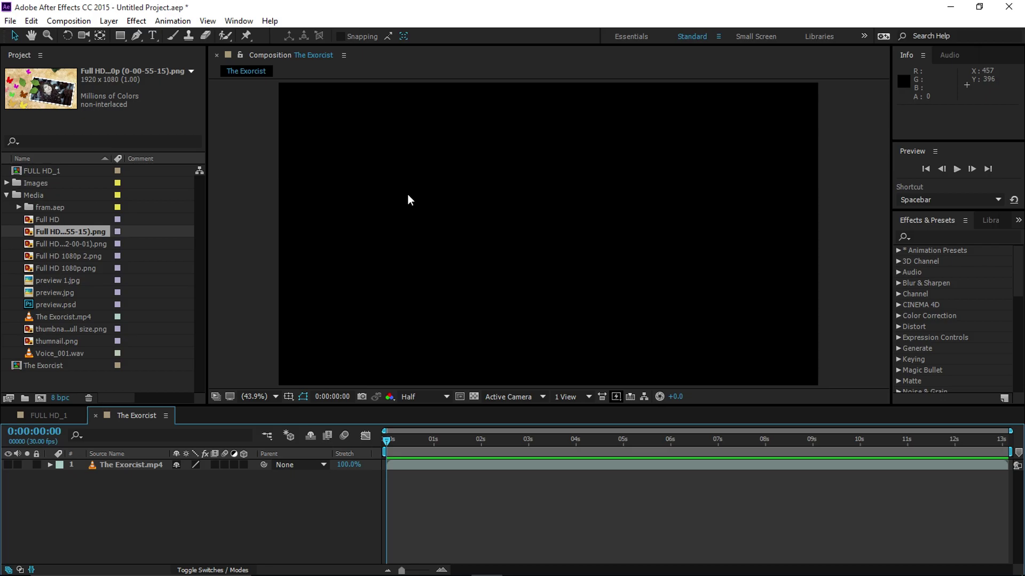
Toggle the transparency grid on and off, then bring up the camera view list.
left_click(475, 400)
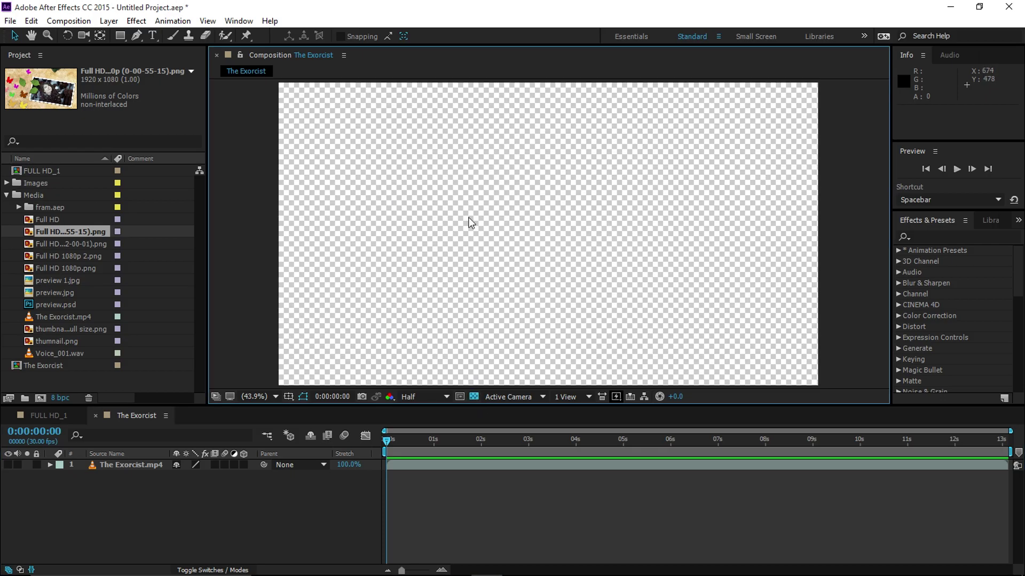
left_click(474, 395)
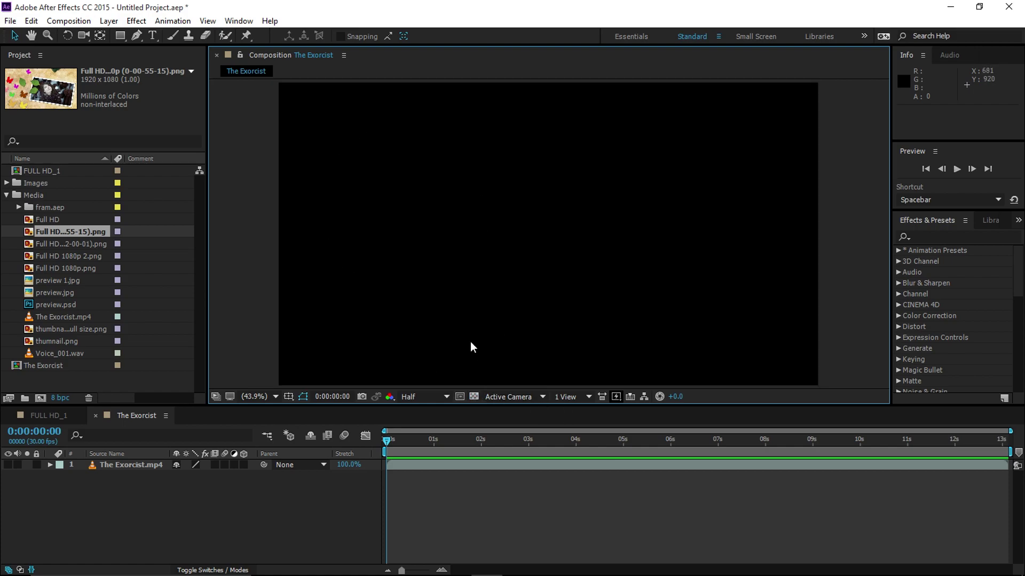
left_click(532, 399)
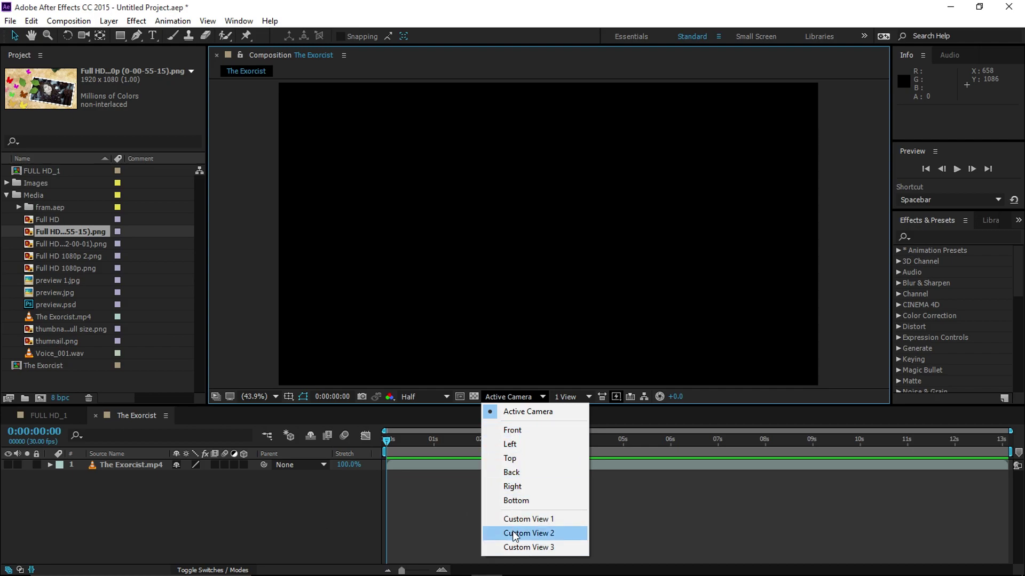
Leave the camera view unchanged, then make The Exorcist.mp4 visible again and select it.
left_click(447, 518)
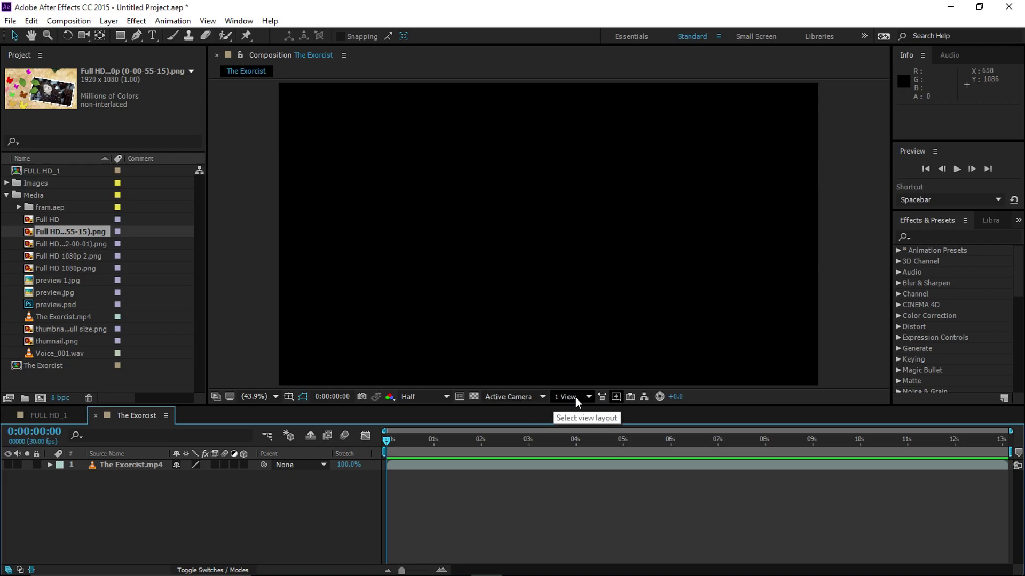
left_click(8, 465)
left_click(141, 467)
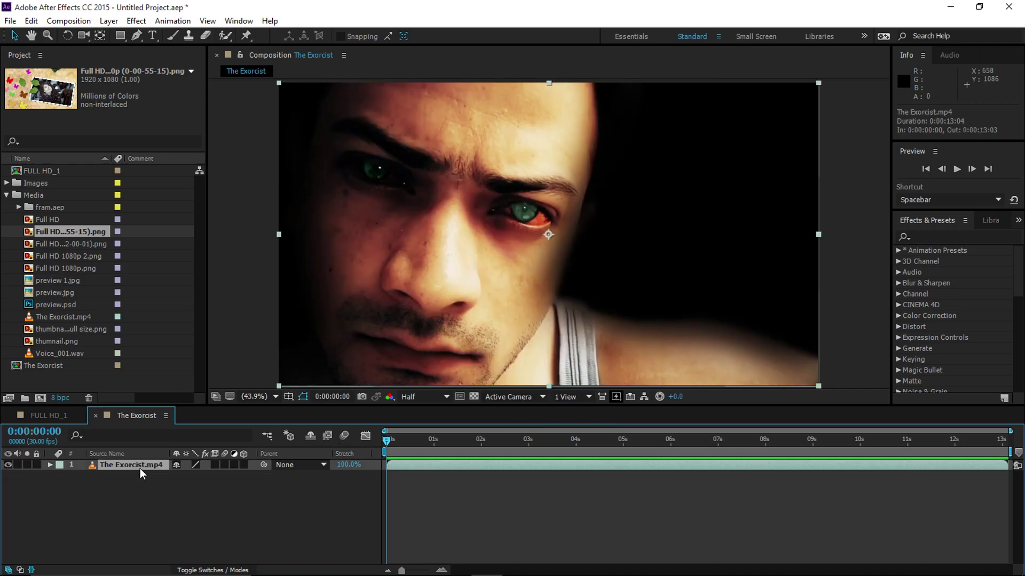
Try the 4 Views - Left, 2 Views - Vertical and 2 Views - Horizontal layouts, ending on 1 View.
left_click(571, 399)
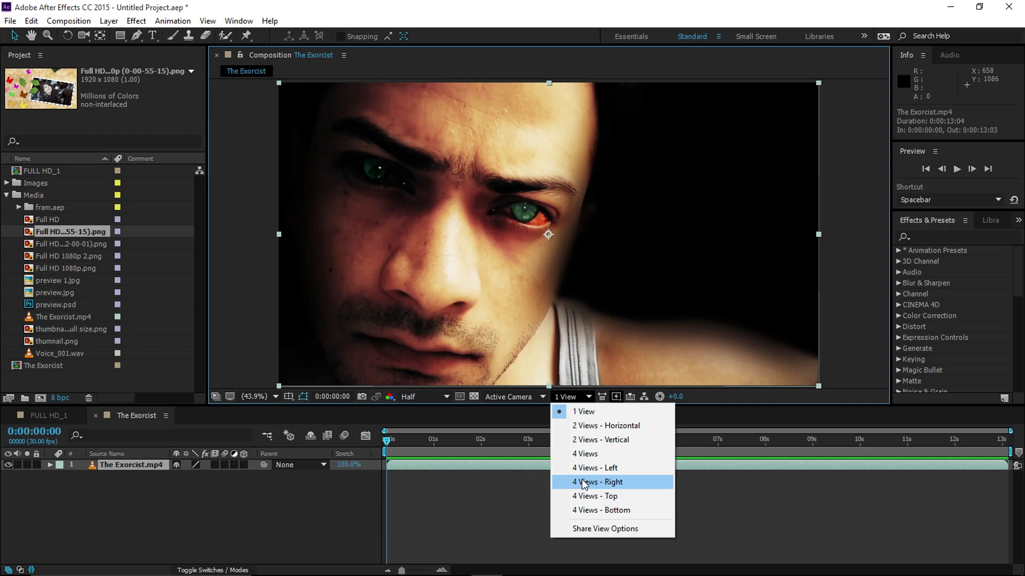
left_click(610, 470)
left_click(583, 397)
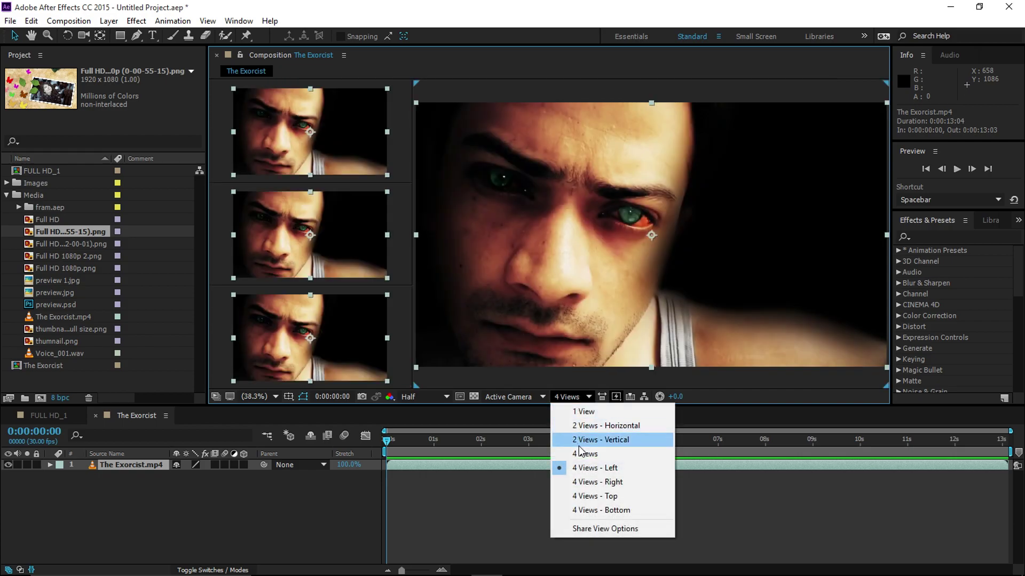
left_click(593, 439)
left_click(577, 406)
left_click(581, 426)
left_click(579, 401)
left_click(582, 412)
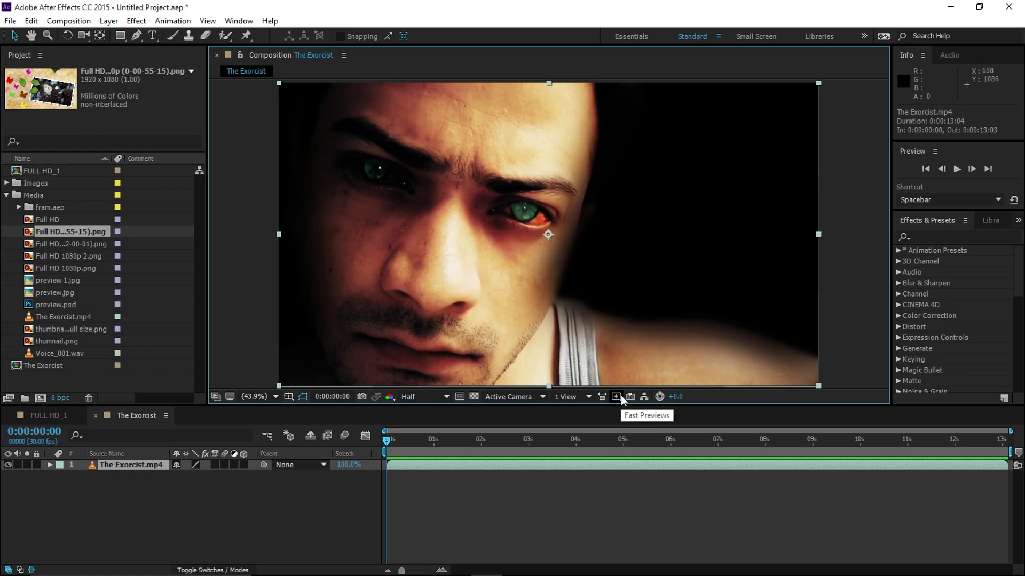
left_click(620, 396)
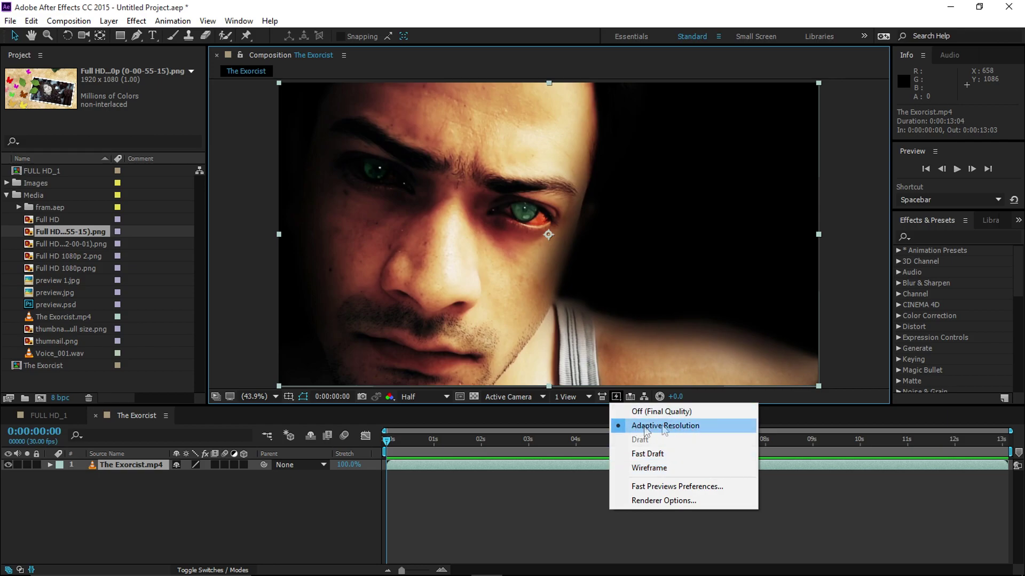
left_click(751, 401)
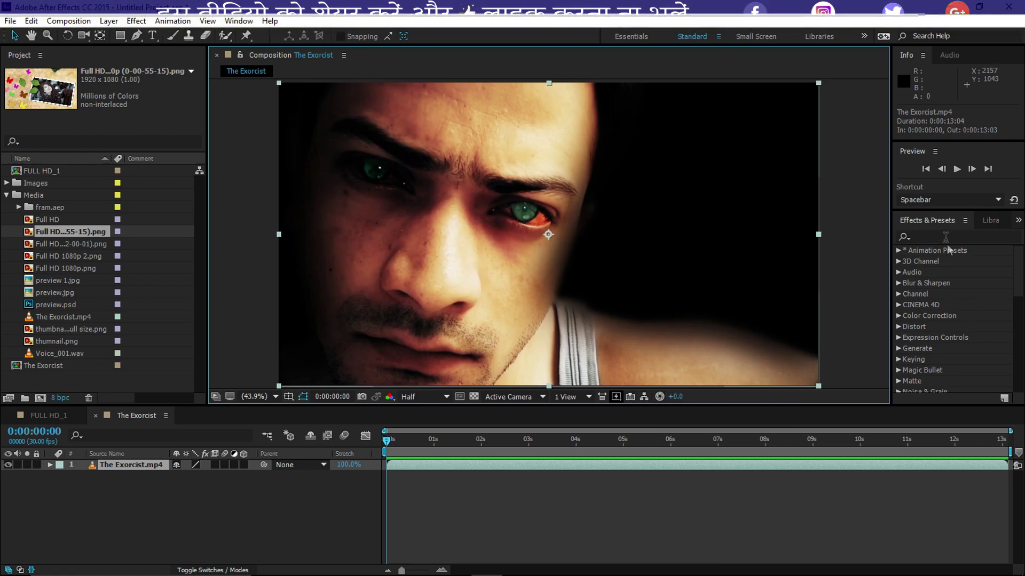
left_click(923, 222)
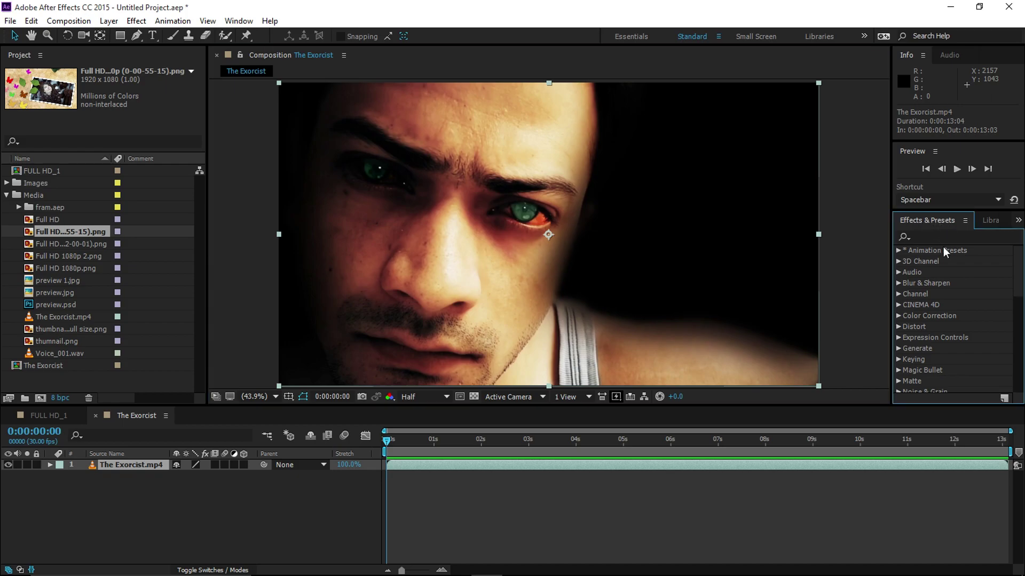
left_click(940, 235)
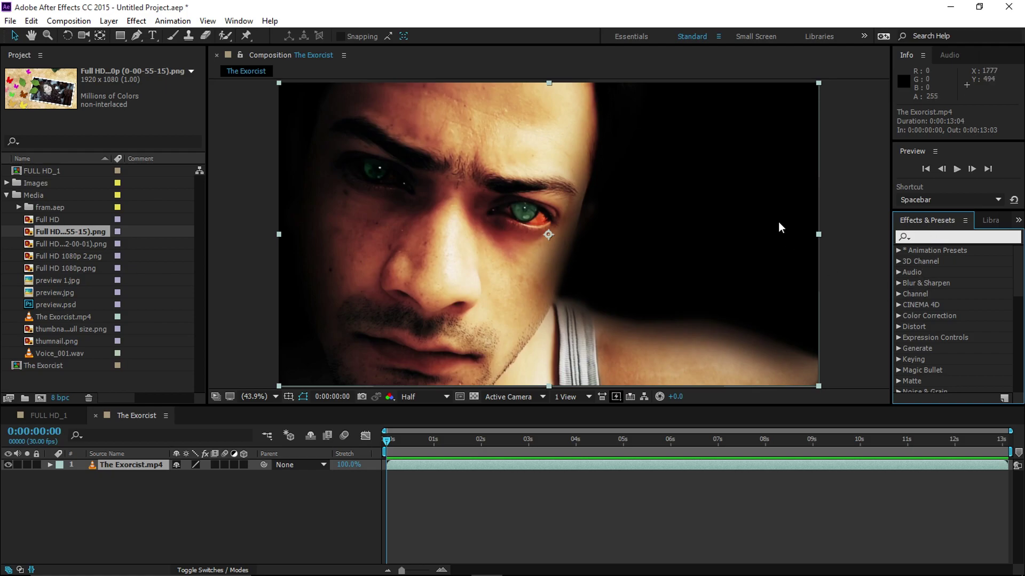
left_click(137, 21)
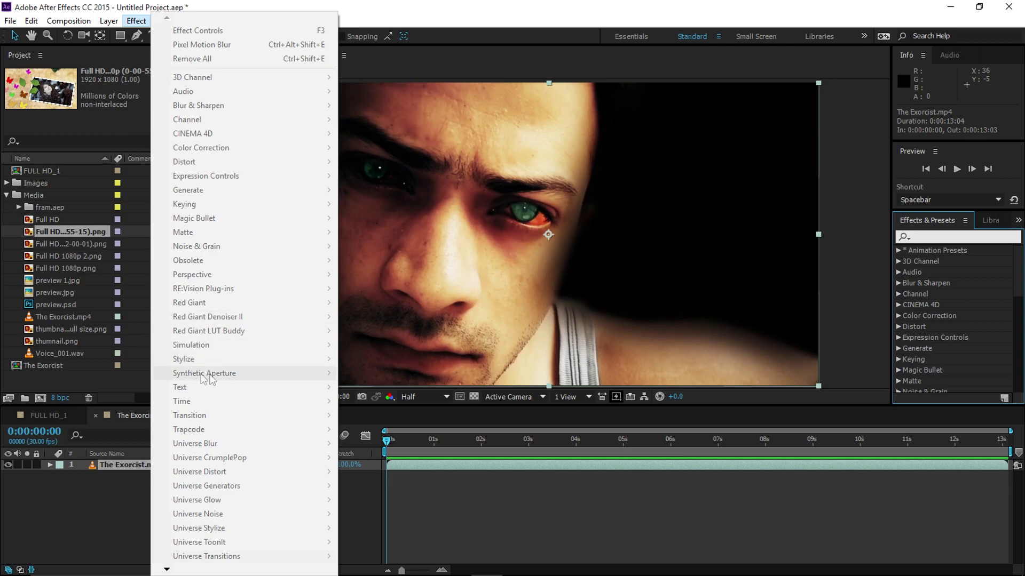
left_click(928, 237)
left_click(930, 236)
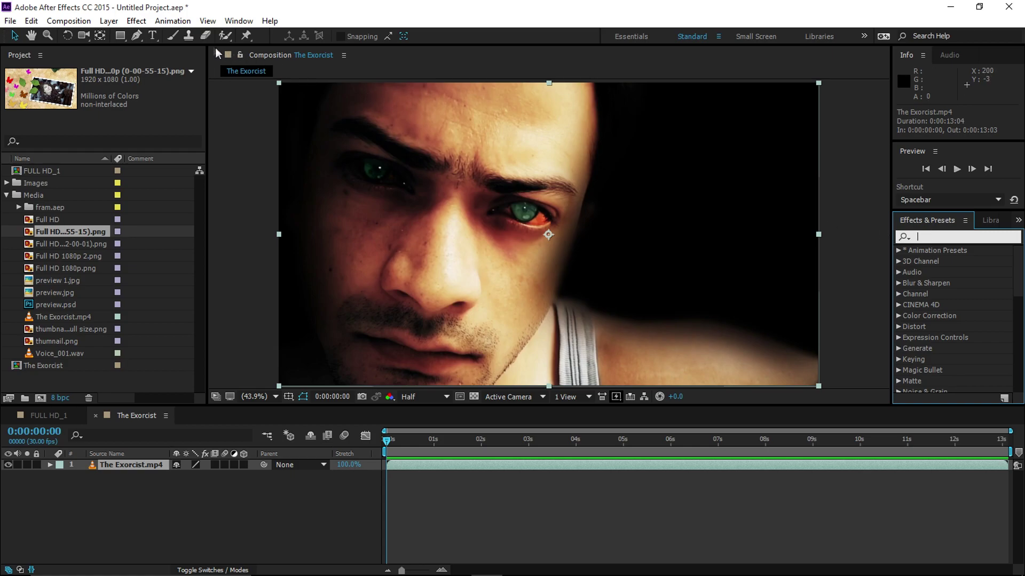
left_click(136, 22)
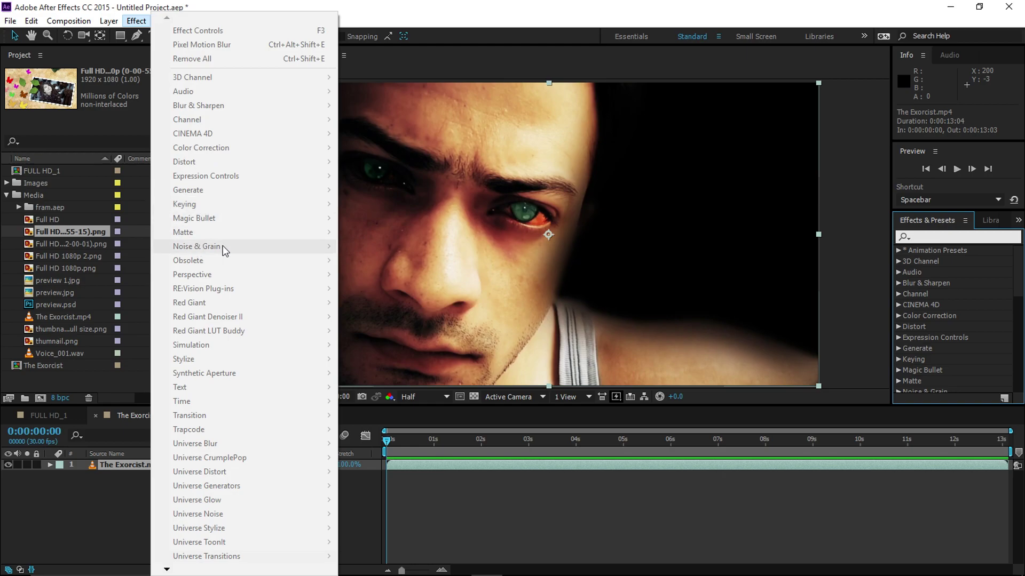
left_click(929, 235)
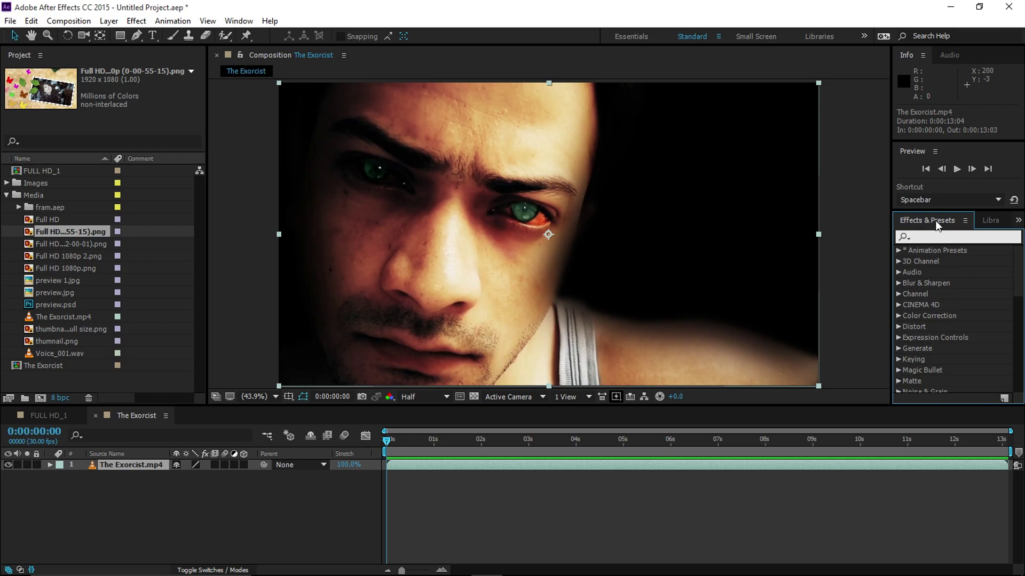
left_click(920, 219)
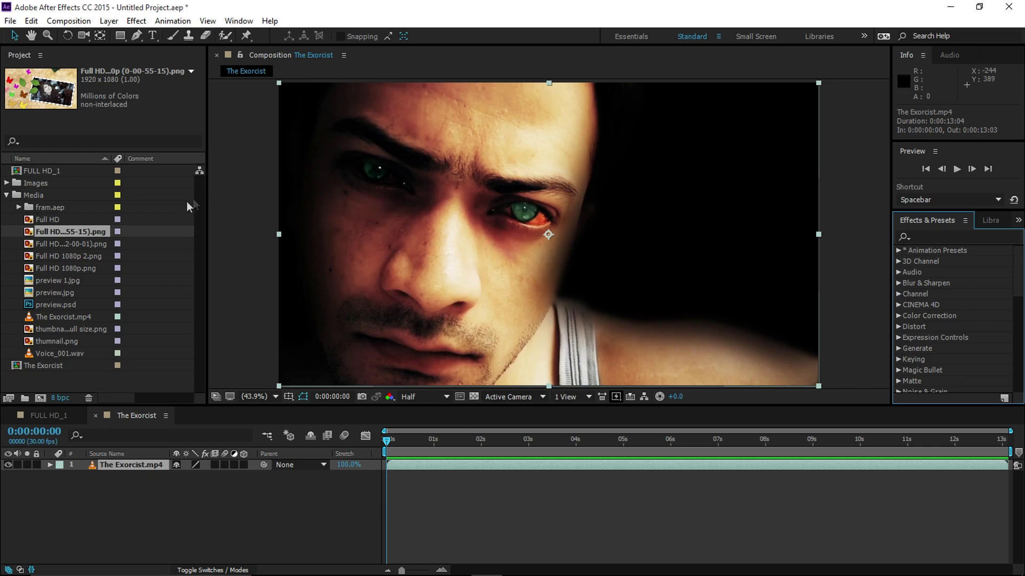
Close The Exorcist and FULL HD_1 timelines, the composition viewer, and the Info and Audio panels.
left_click(108, 420)
left_click(95, 416)
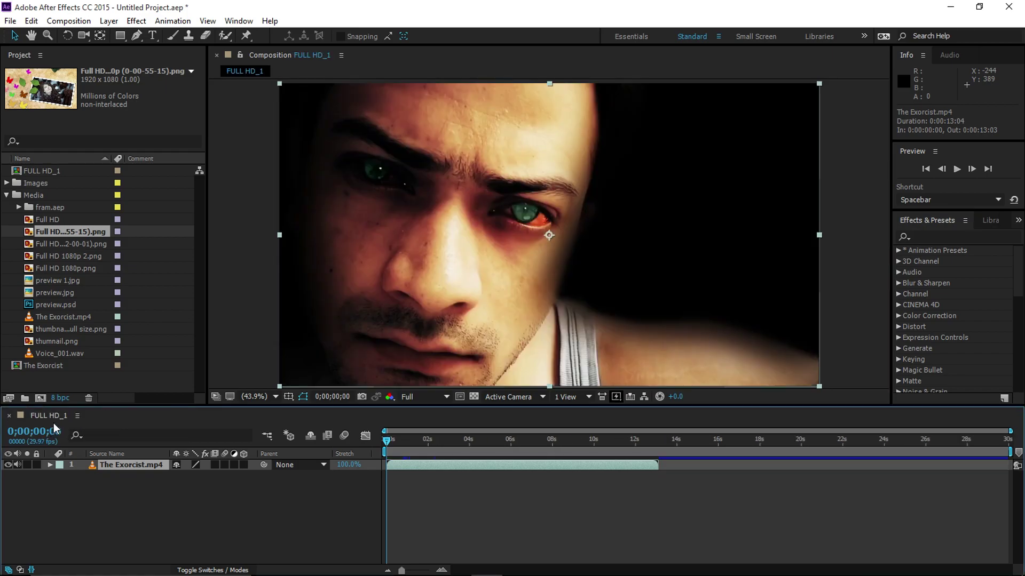
left_click(9, 415)
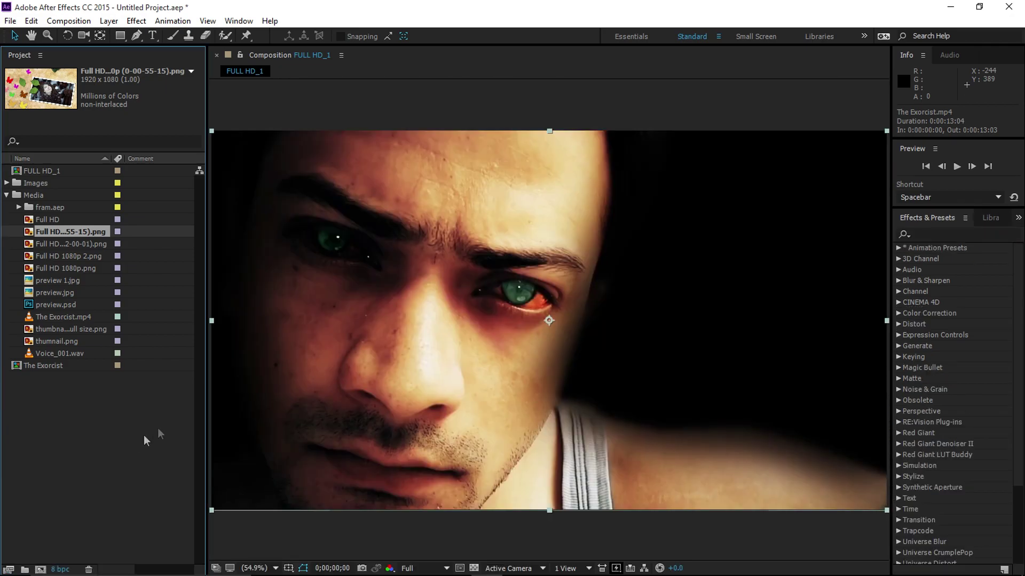
left_click(216, 56)
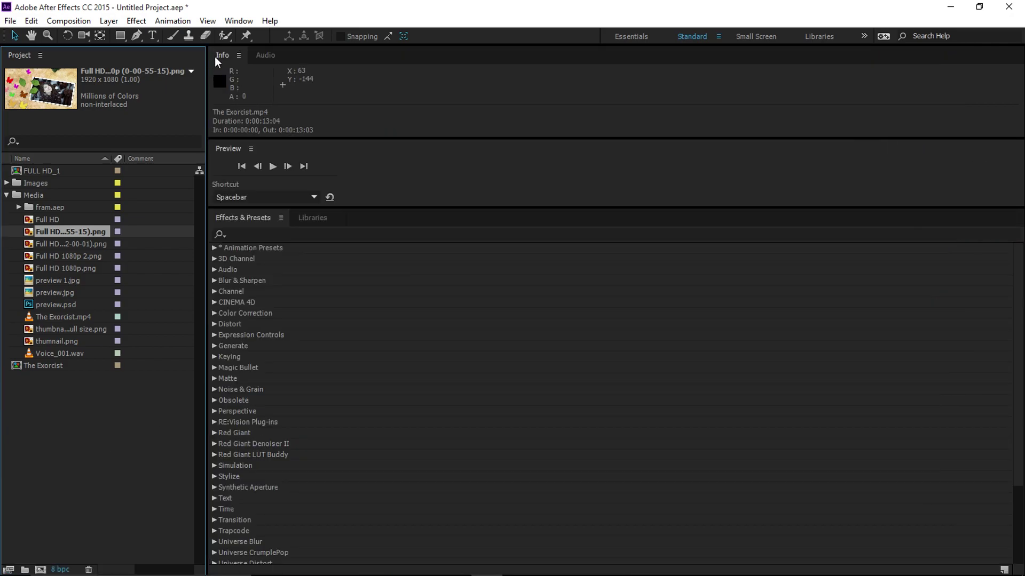
left_click(239, 56)
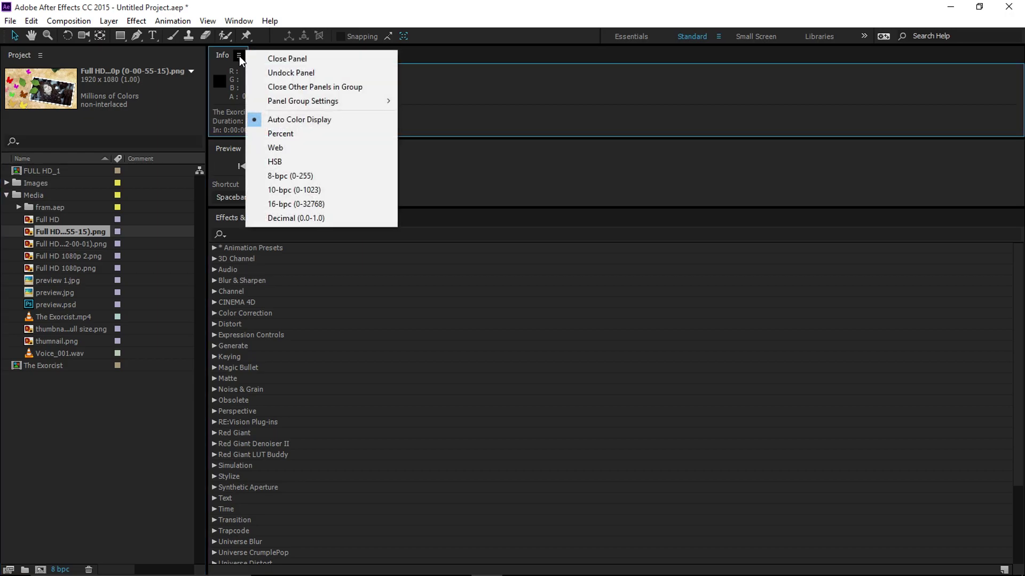
left_click(264, 58)
left_click(245, 56)
left_click(277, 59)
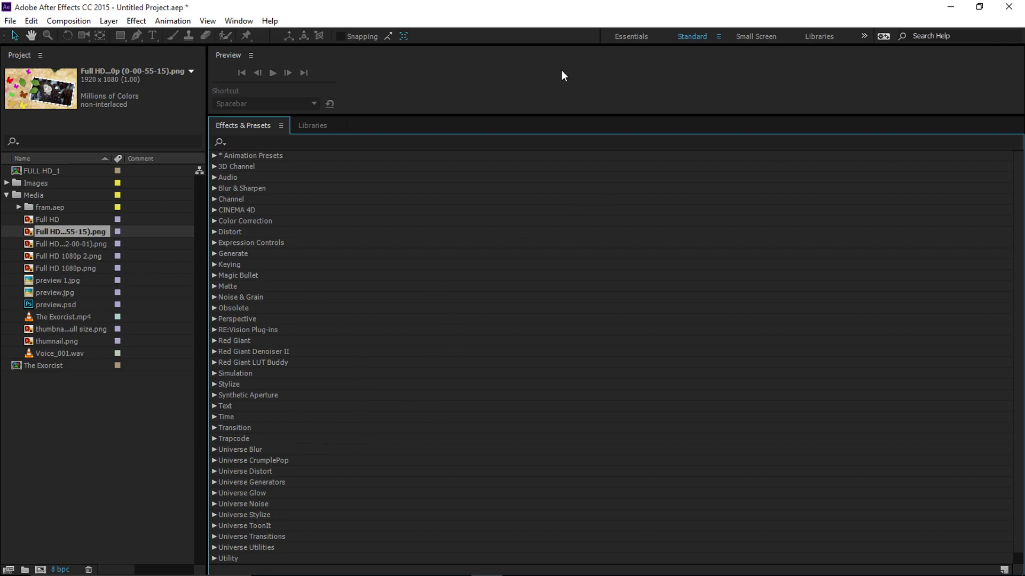
Switch to the Essentials workspace, then back to Standard, and bring up the workspace options.
left_click(633, 36)
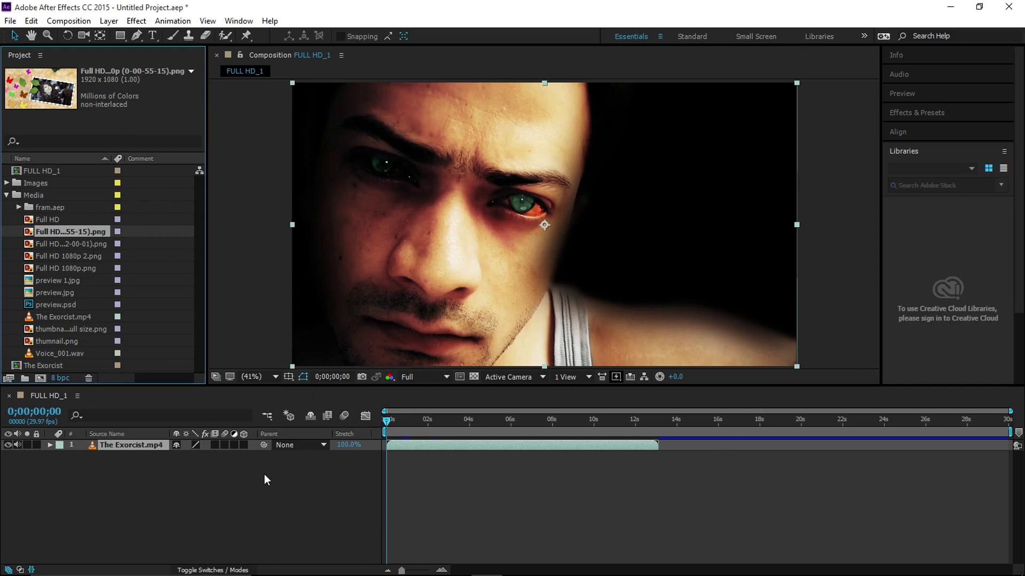
left_click(692, 37)
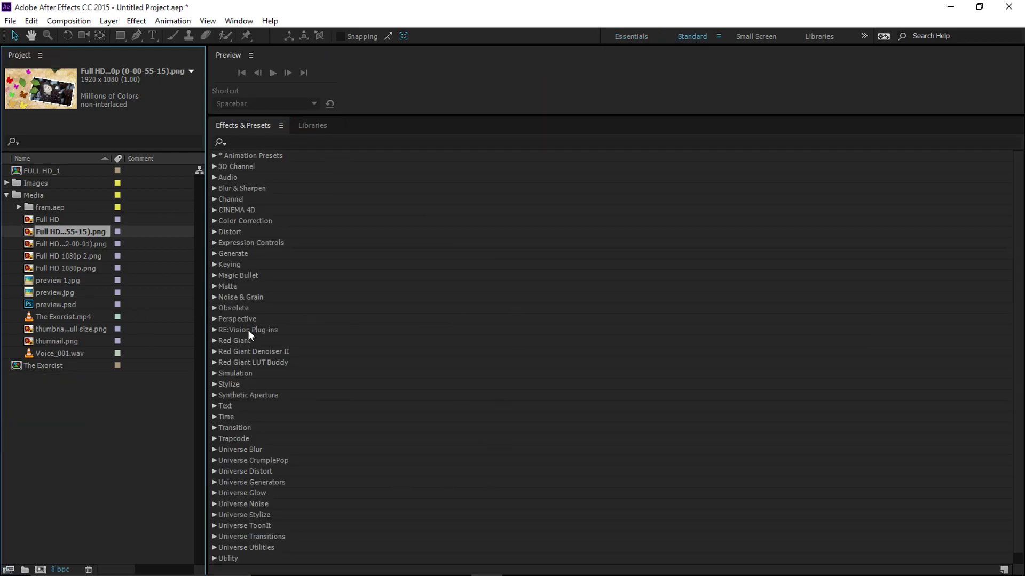
left_click(719, 37)
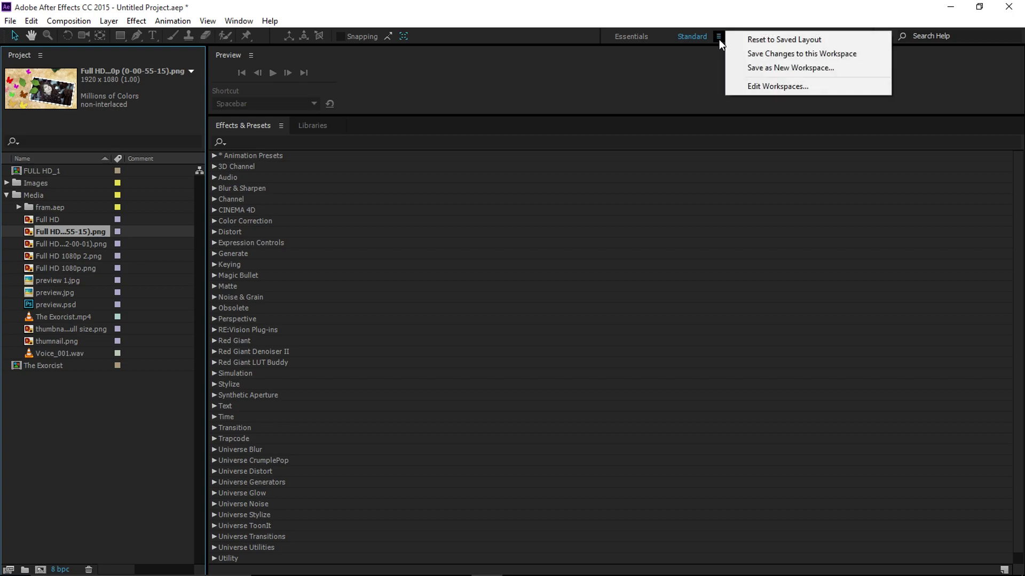
Reset the Standard workspace to its saved layout and drag the viewer/timeline divider down.
left_click(745, 40)
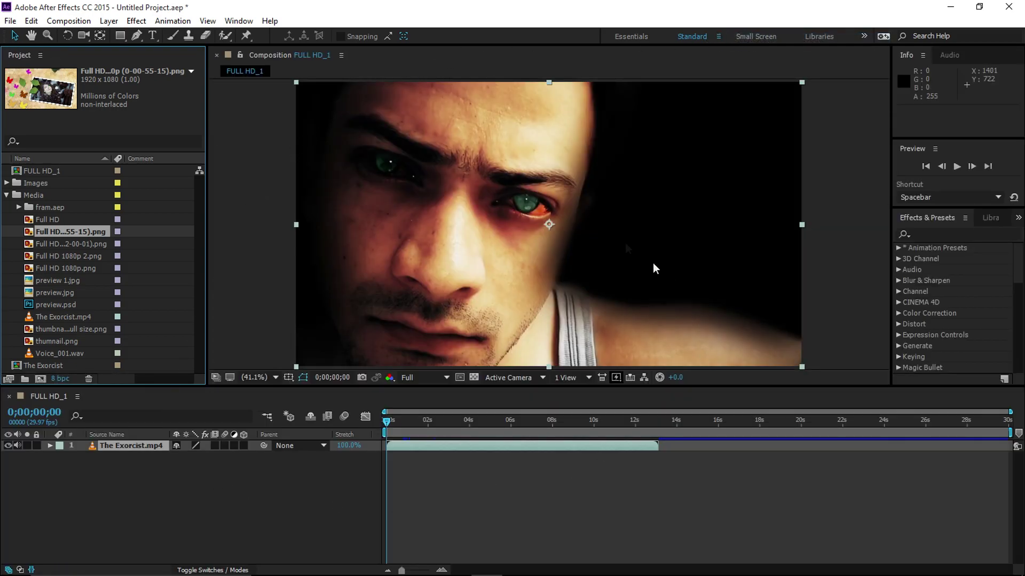
left_click_drag(490, 387, 488, 410)
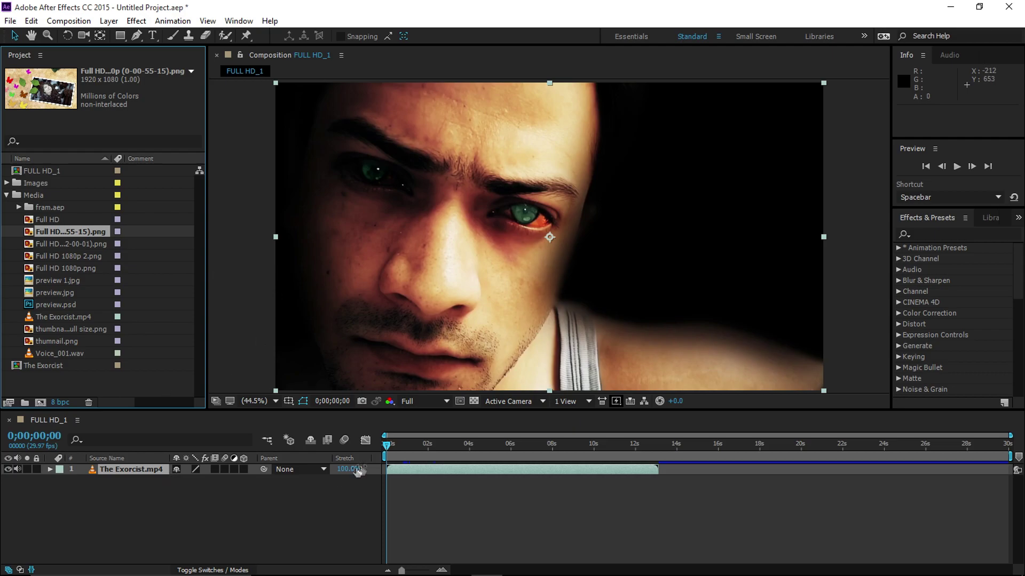
left_click(459, 472)
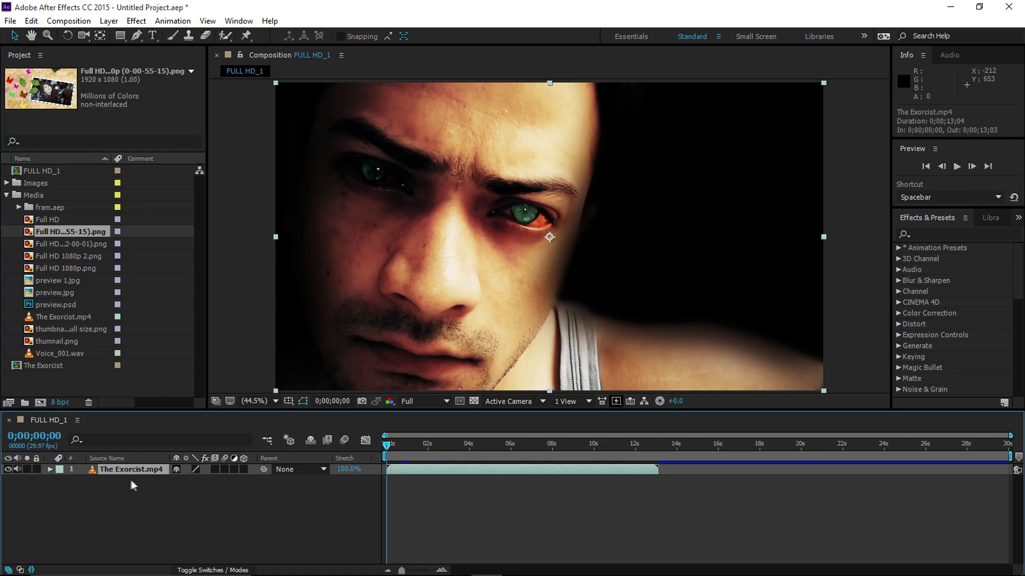